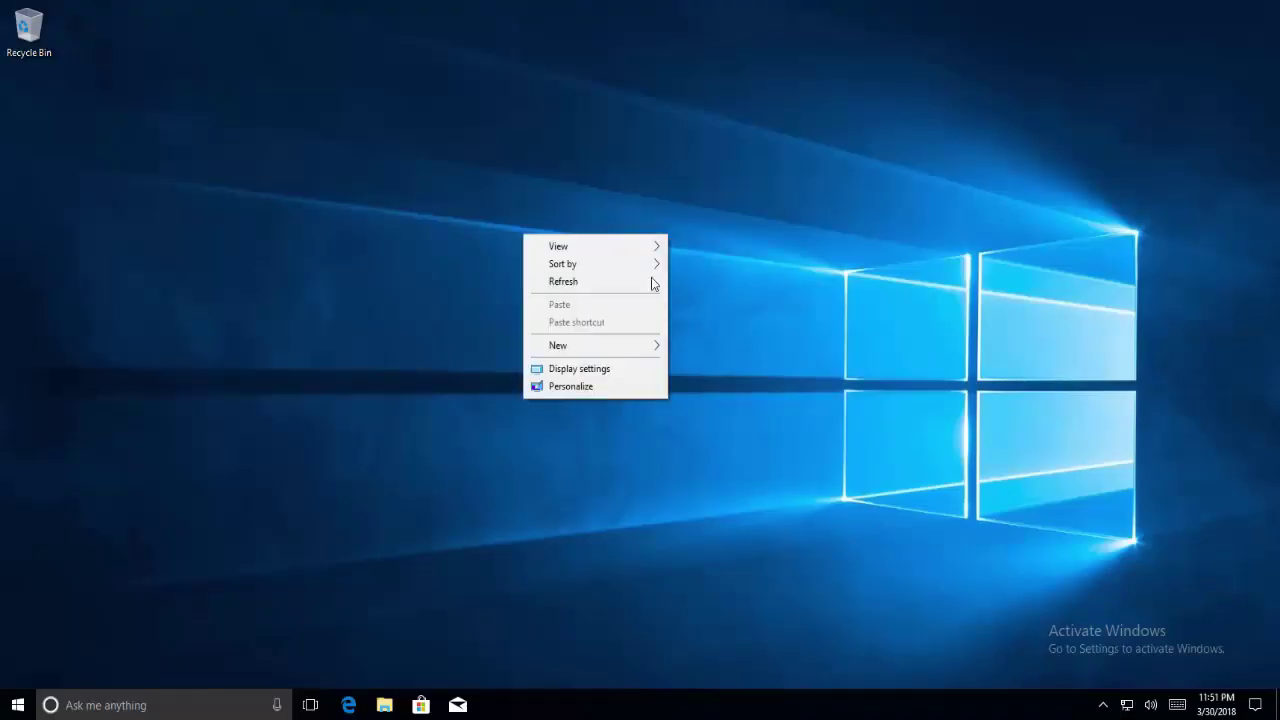
Step: Refresh the desktop and open the C:\Windows\SystemApps folder in File Explorer
left_click(652, 280)
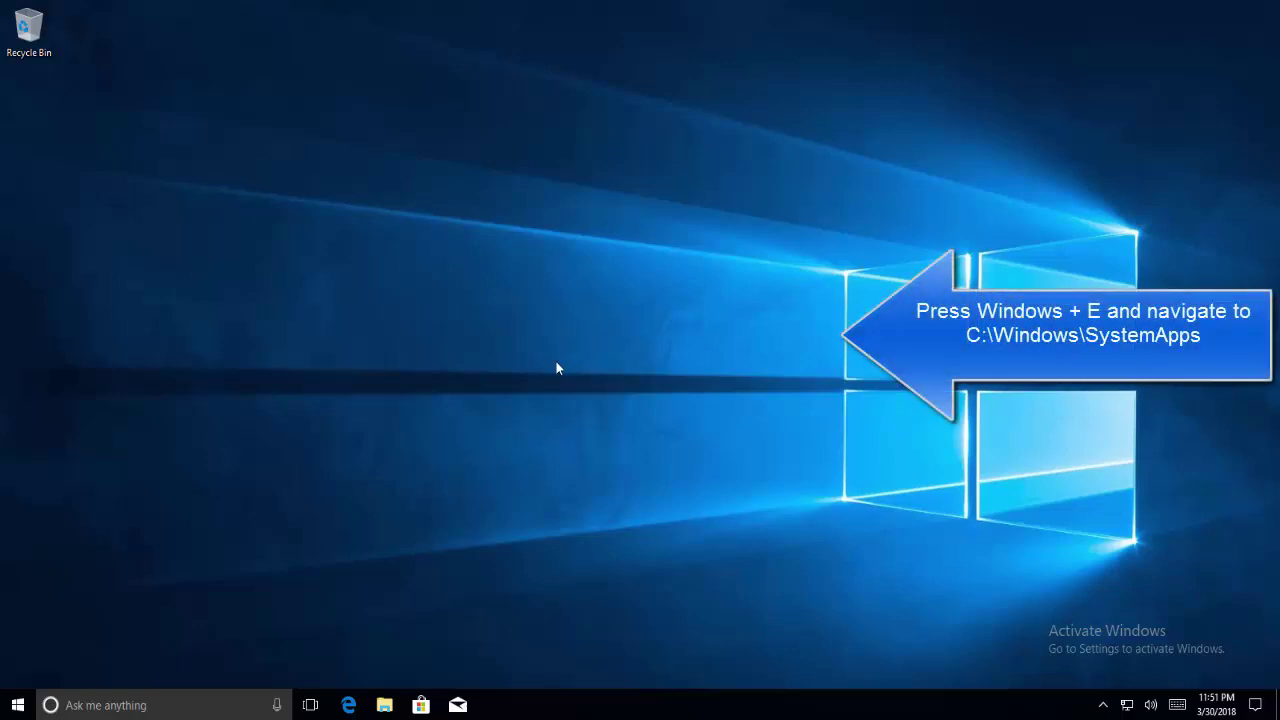
key("super+e")
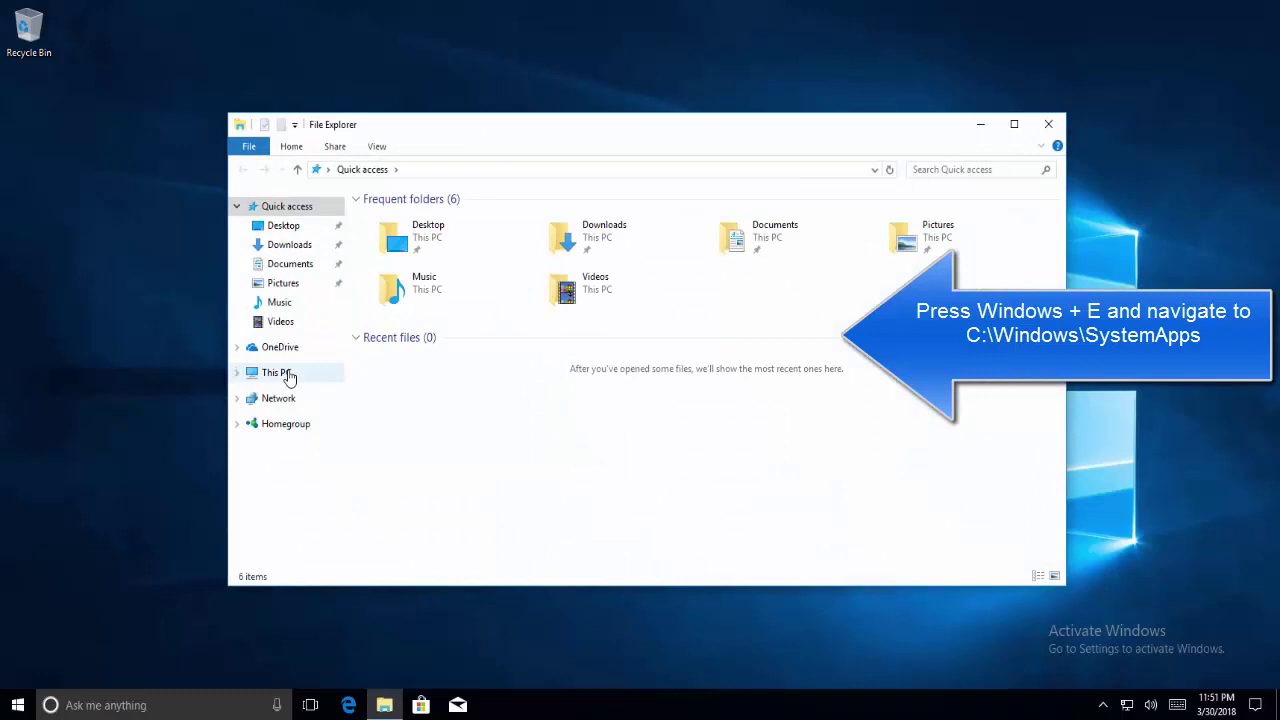
left_click(288, 375)
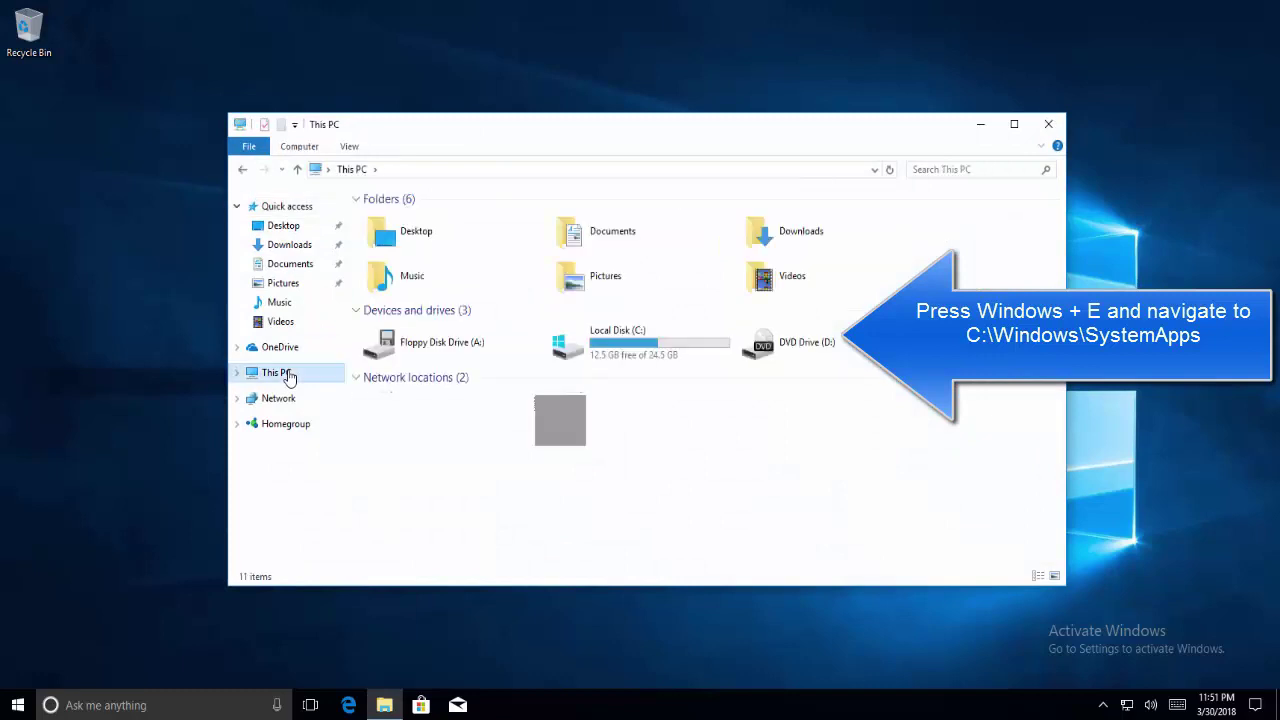
double_click(615, 342)
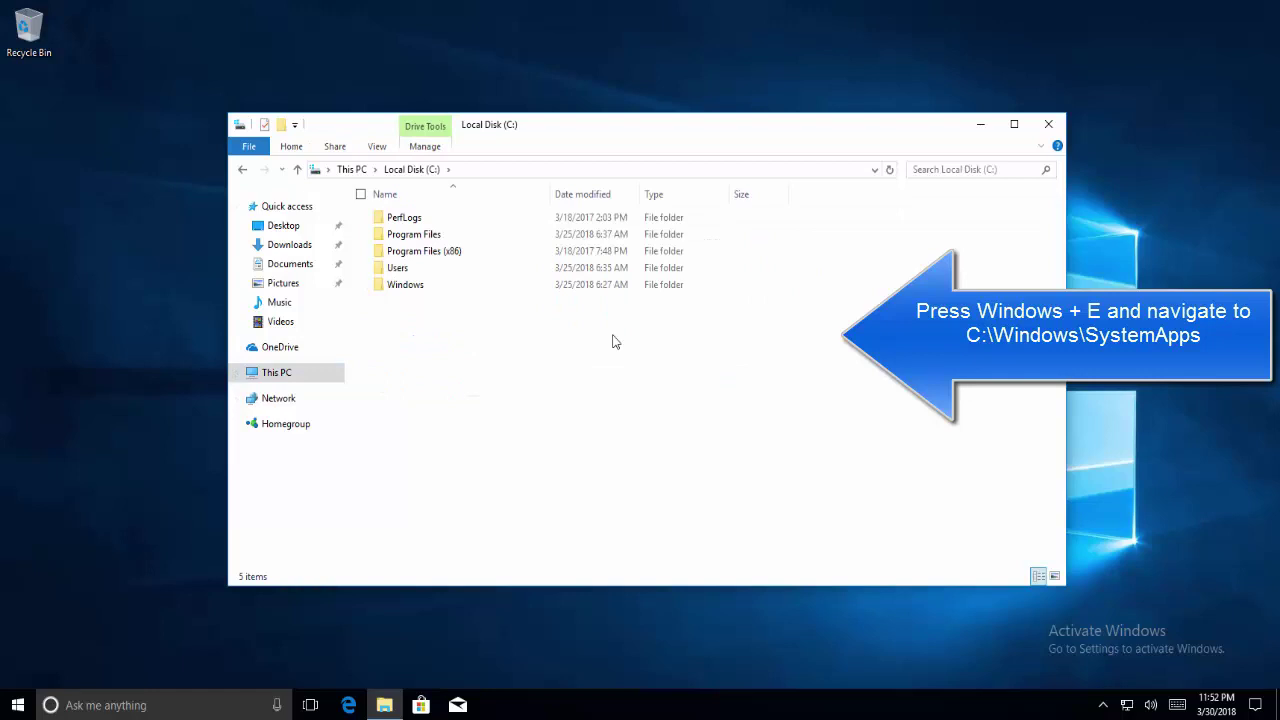
double_click(435, 289)
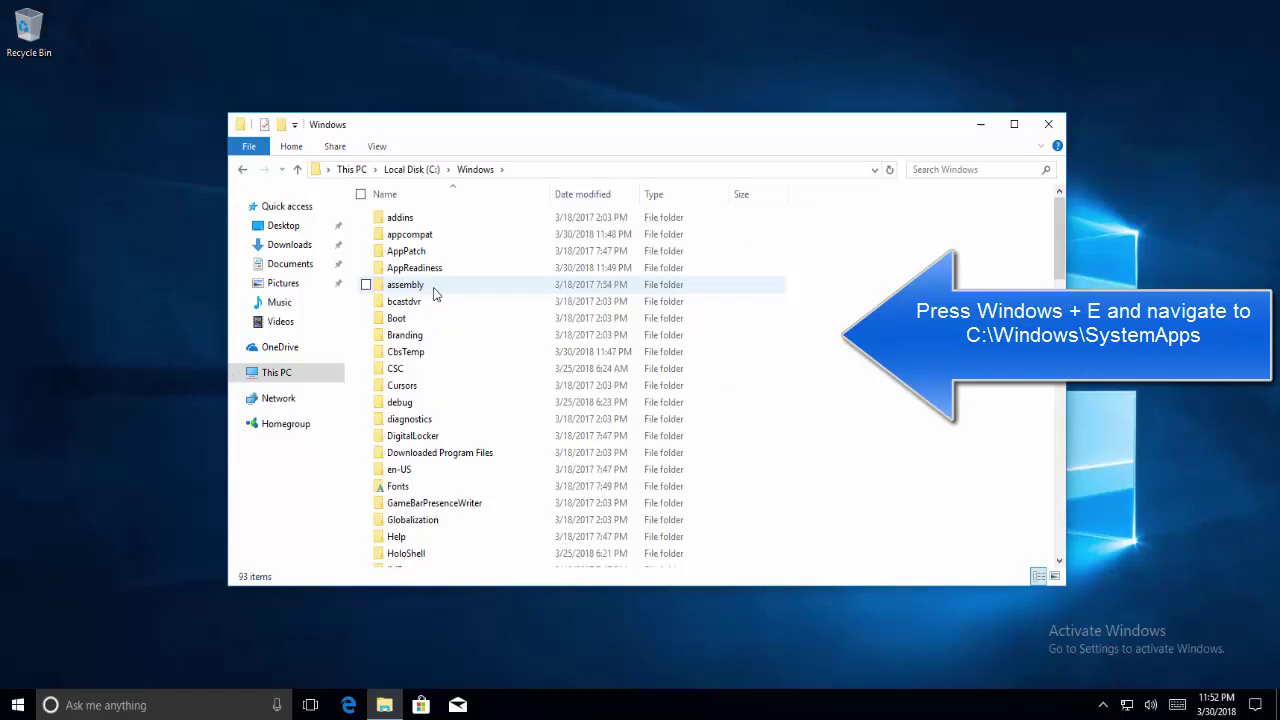
type("s")
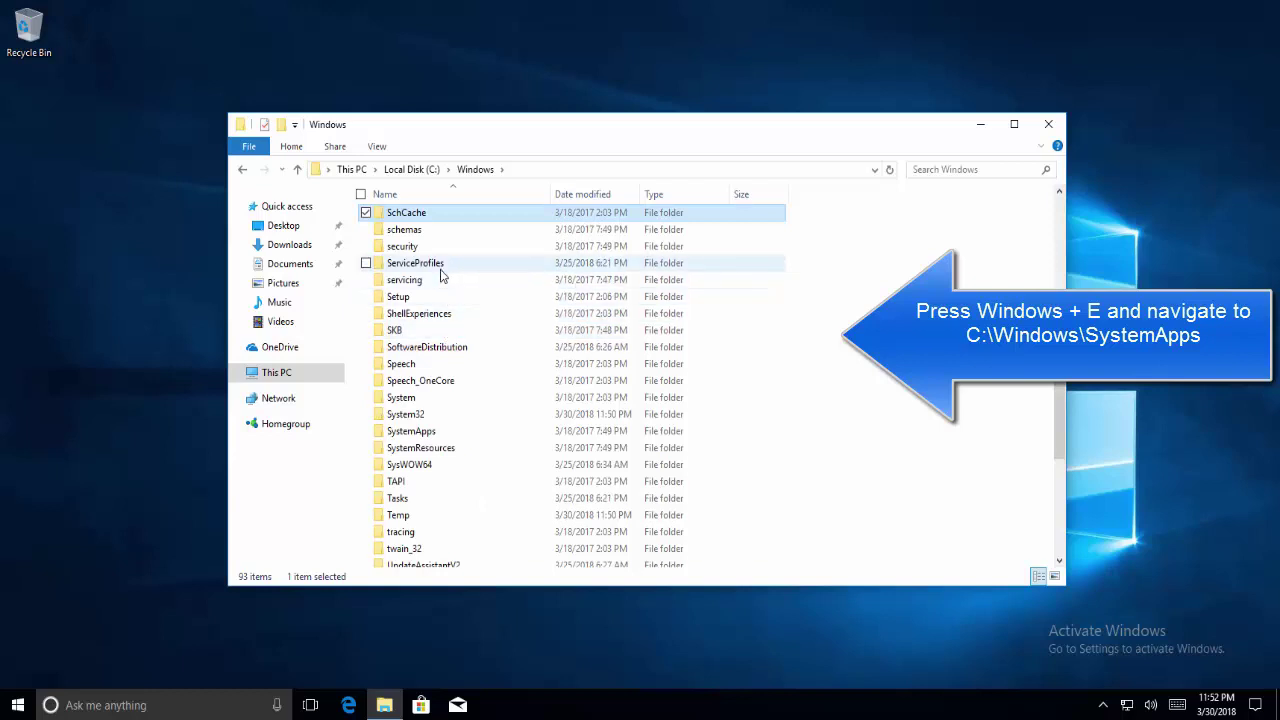
double_click(450, 431)
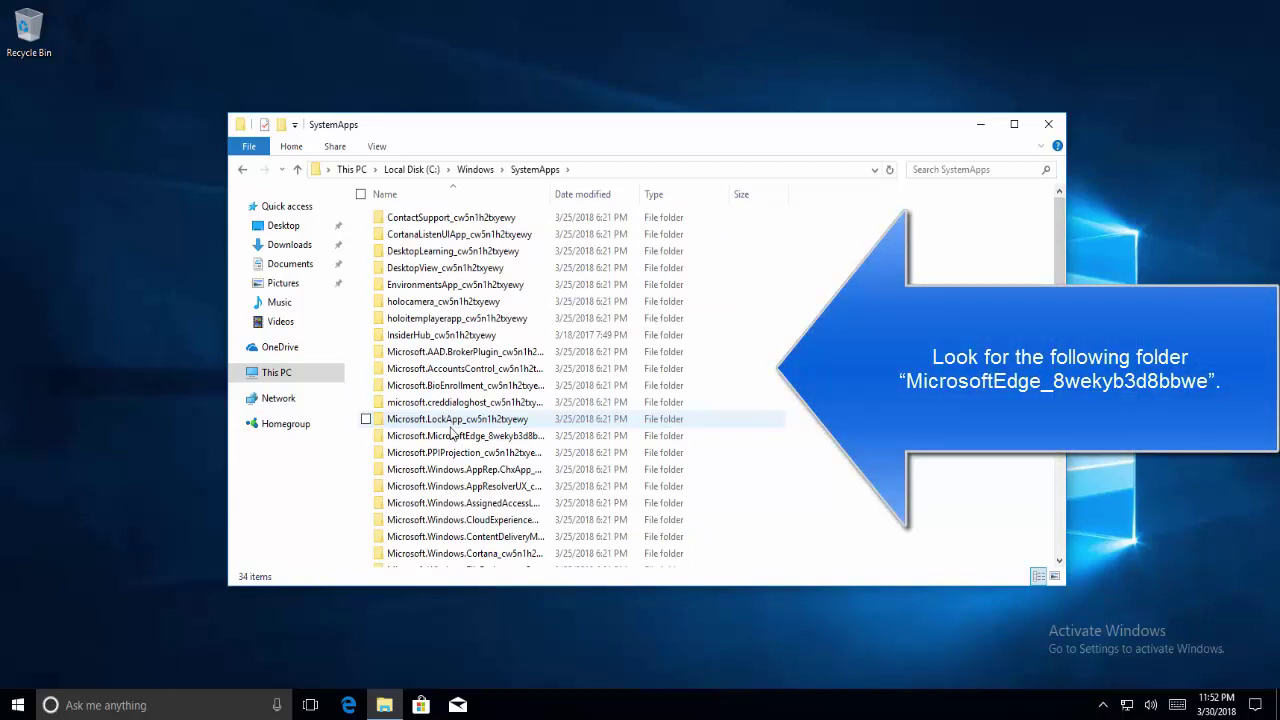
Step: Select the Microsoft.MicrosoftEdge_8wekyb3d8bbwe folder and widen the Name column to show full folder names
left_click(509, 360)
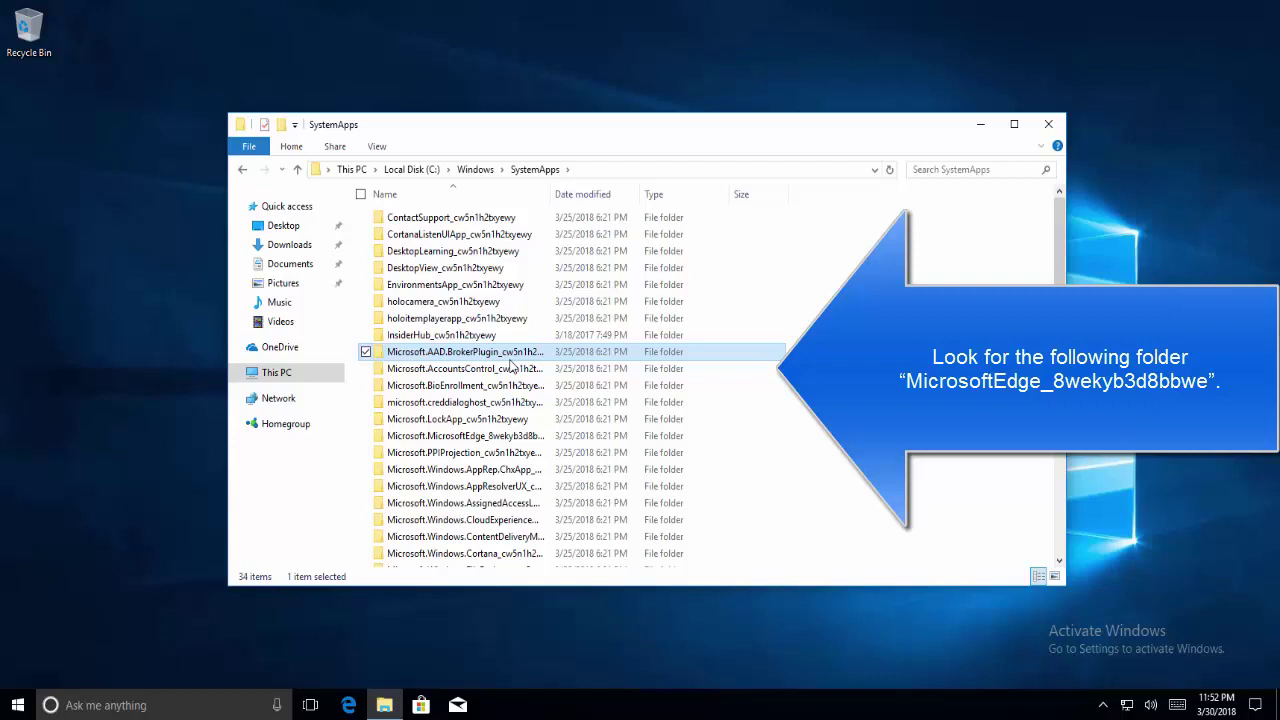
scroll(511, 365, "down", 1)
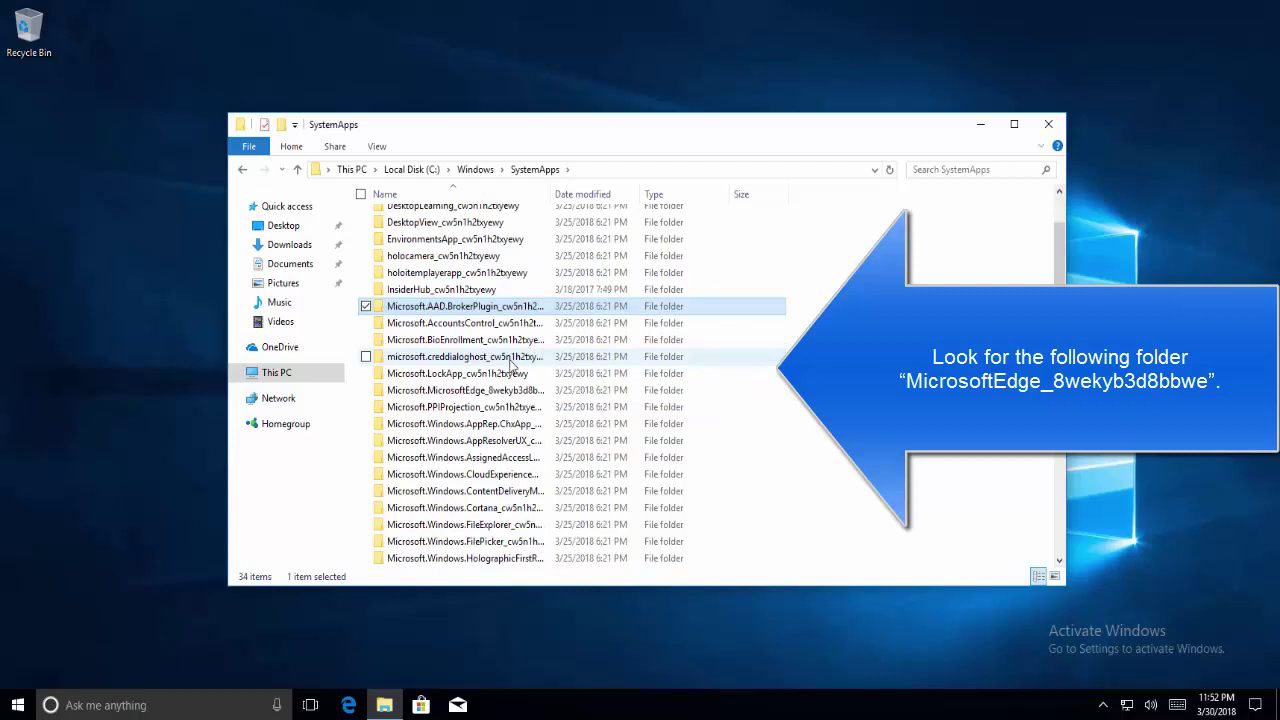
left_click(511, 390)
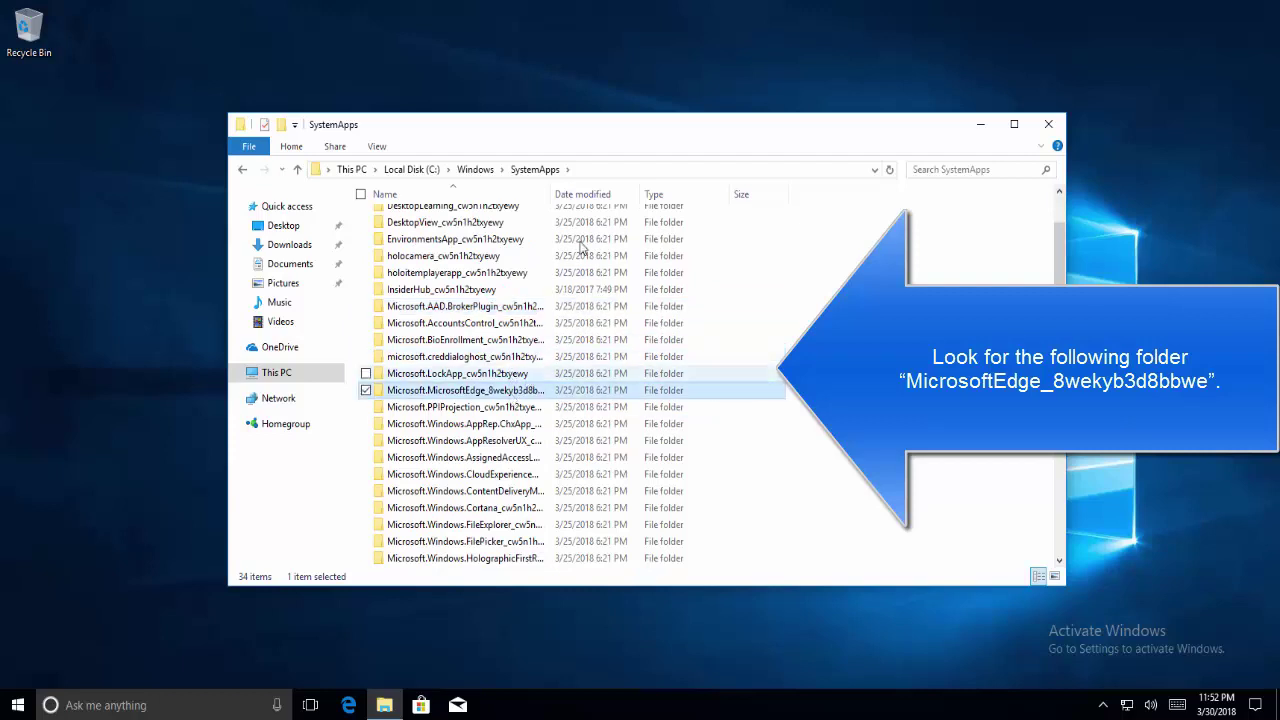
left_click_drag(558, 190, 737, 190)
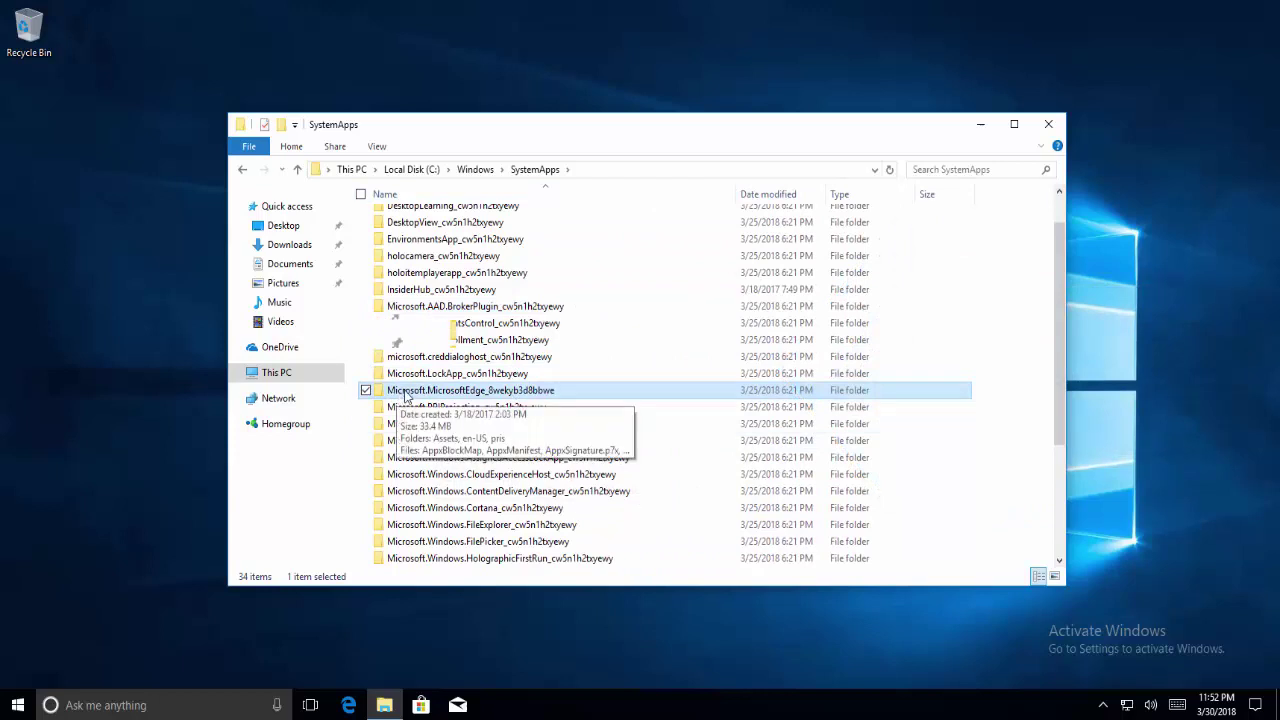
Step: Open the advanced security settings of the Microsoft.MicrosoftEdge_8wekyb3d8bbwe folder from its properties
right_click(523, 396)
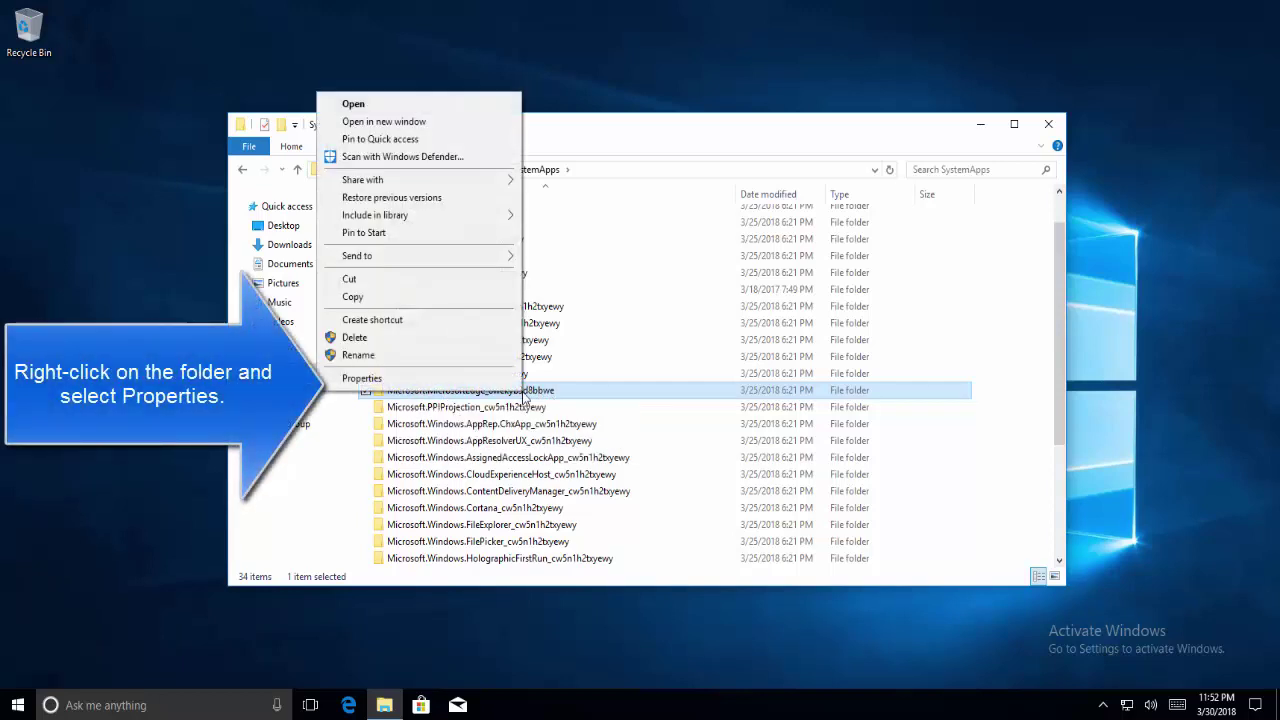
left_click(362, 378)
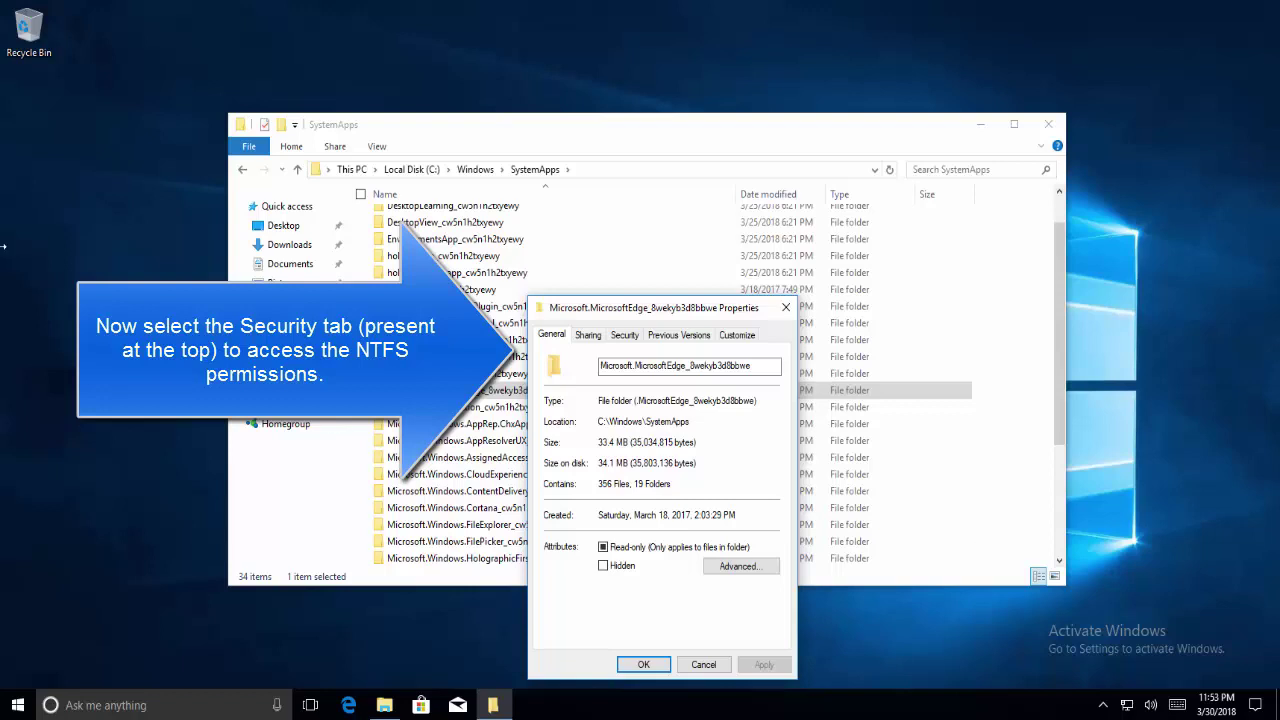
left_click(625, 336)
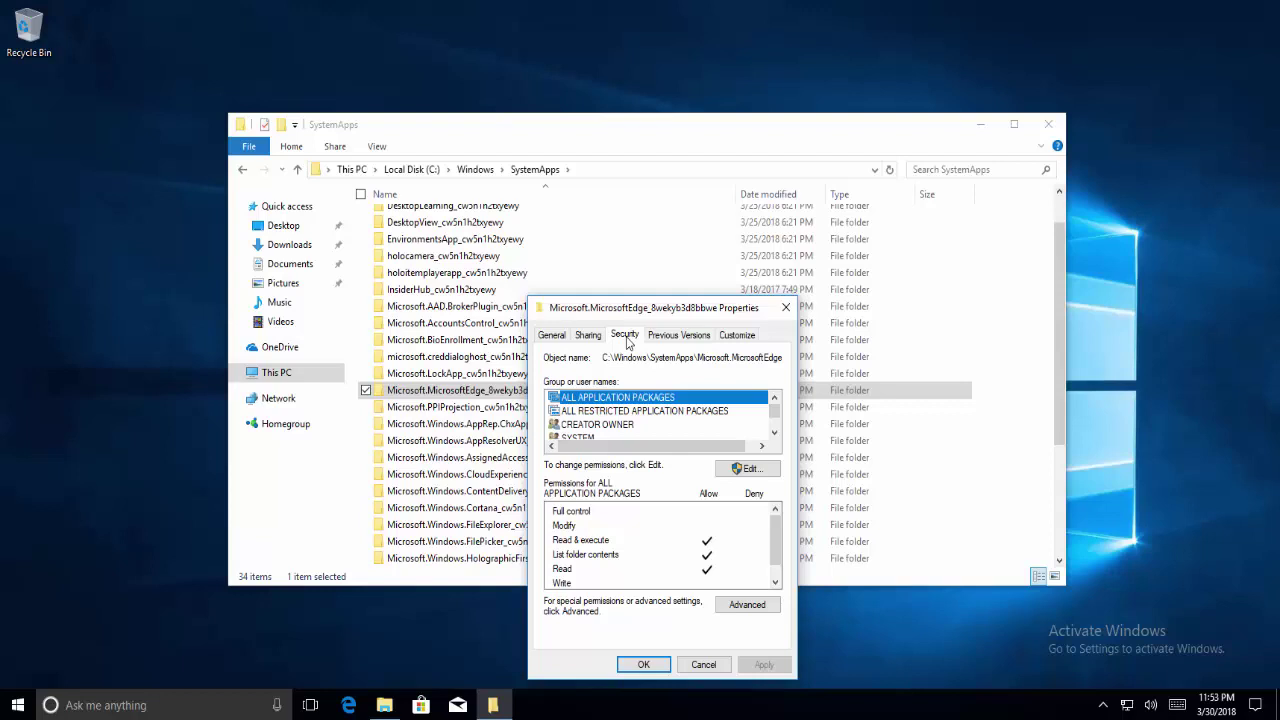
left_click(747, 605)
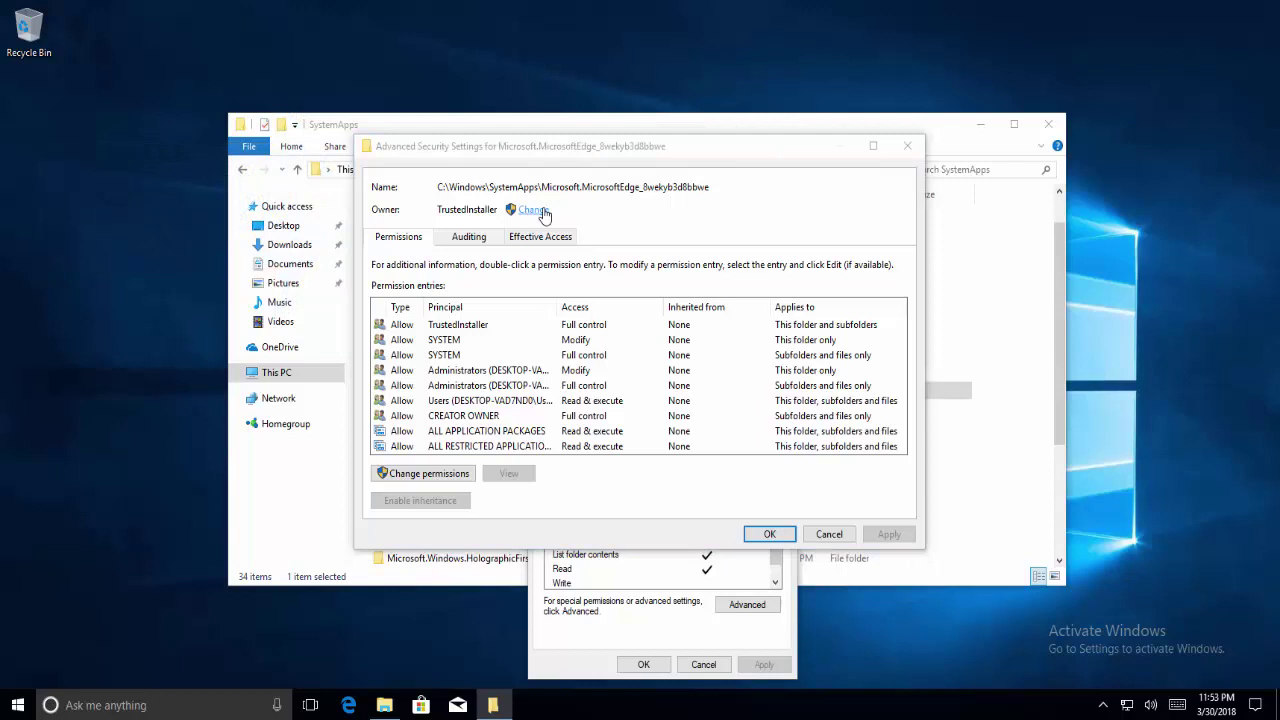
Step: Change the folder's owner from TrustedInstaller to the appuals account, apply it and close the security and properties dialogs
left_click(544, 212)
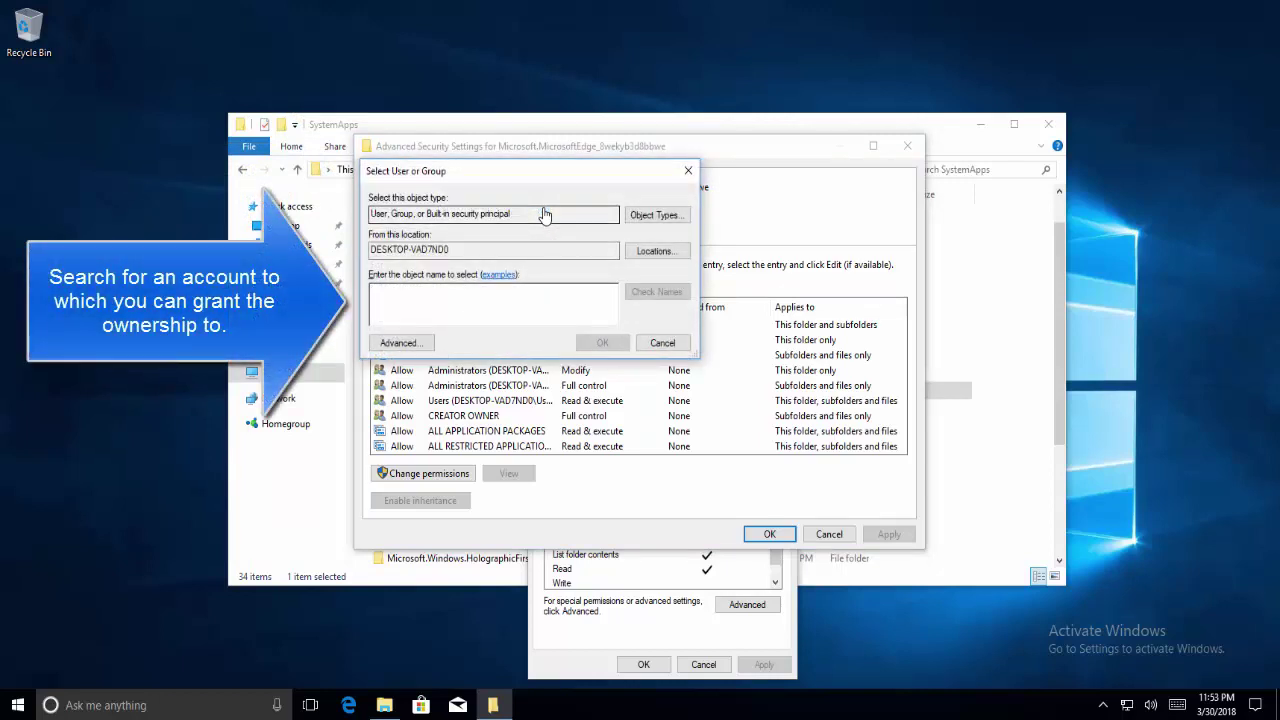
left_click(513, 310)
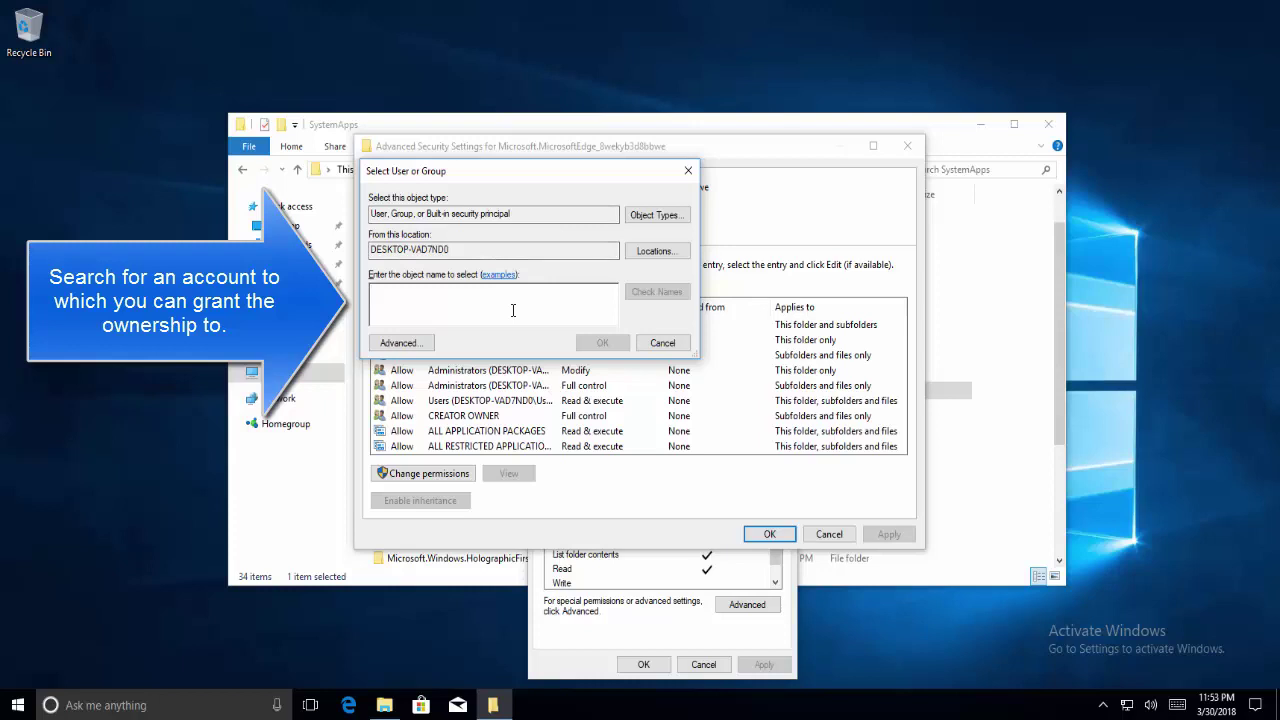
type("appual")
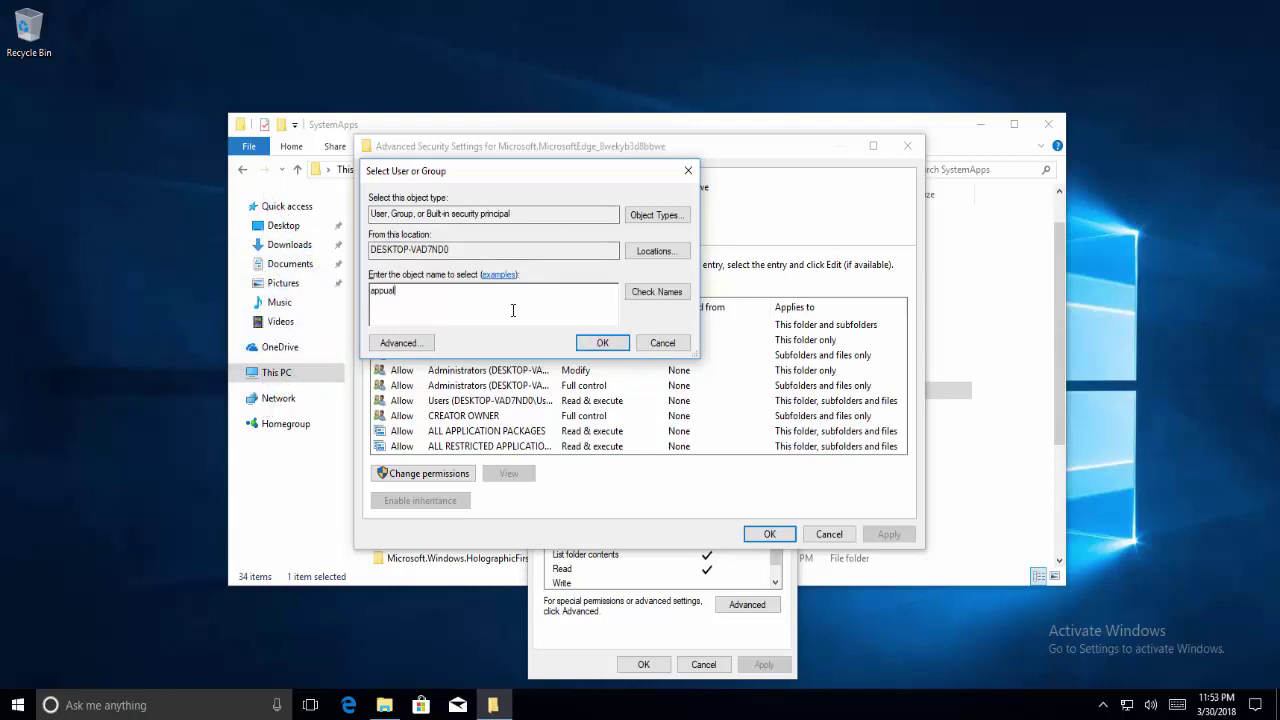
type("s")
key("Return")
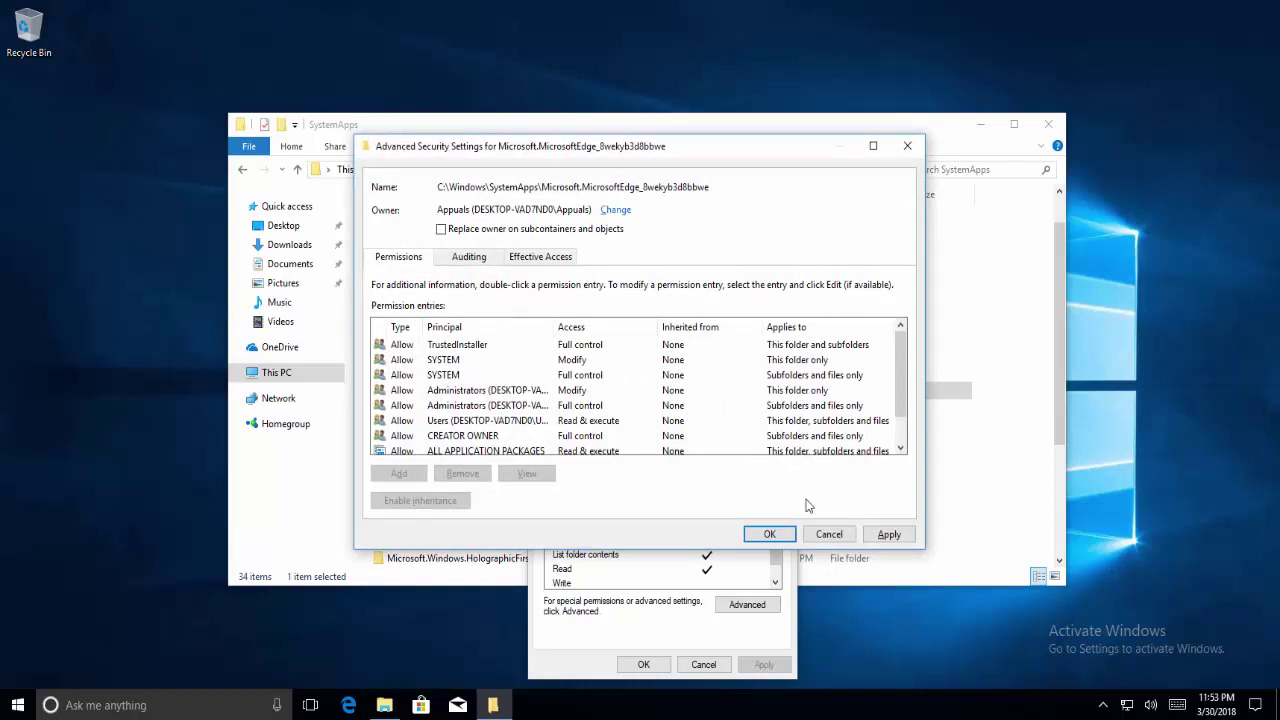
left_click(888, 535)
left_click(767, 419)
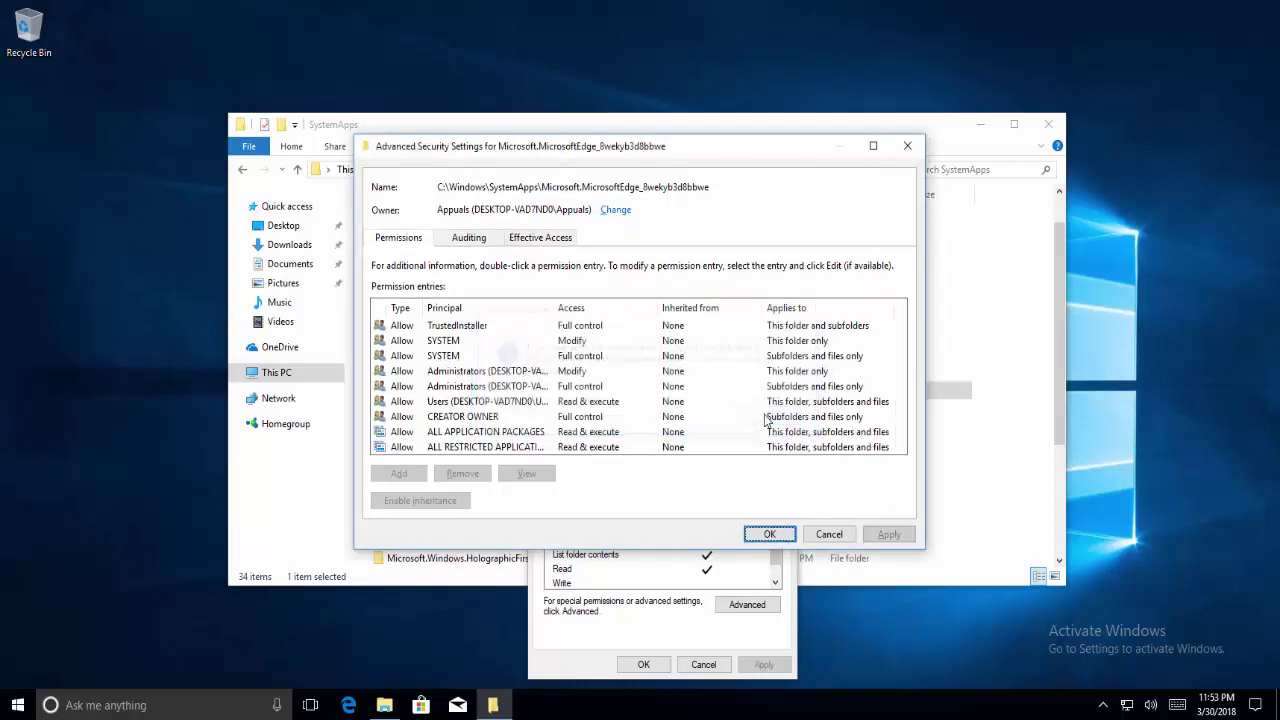
left_click(769, 534)
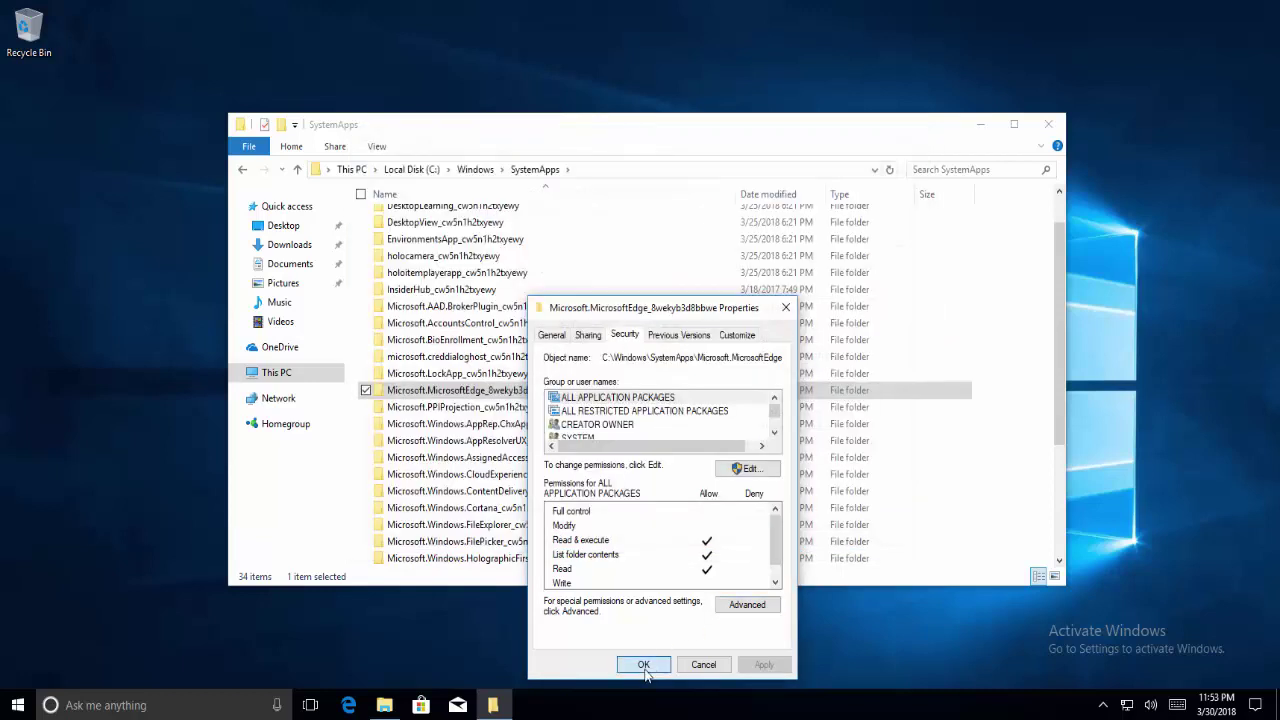
left_click(643, 665)
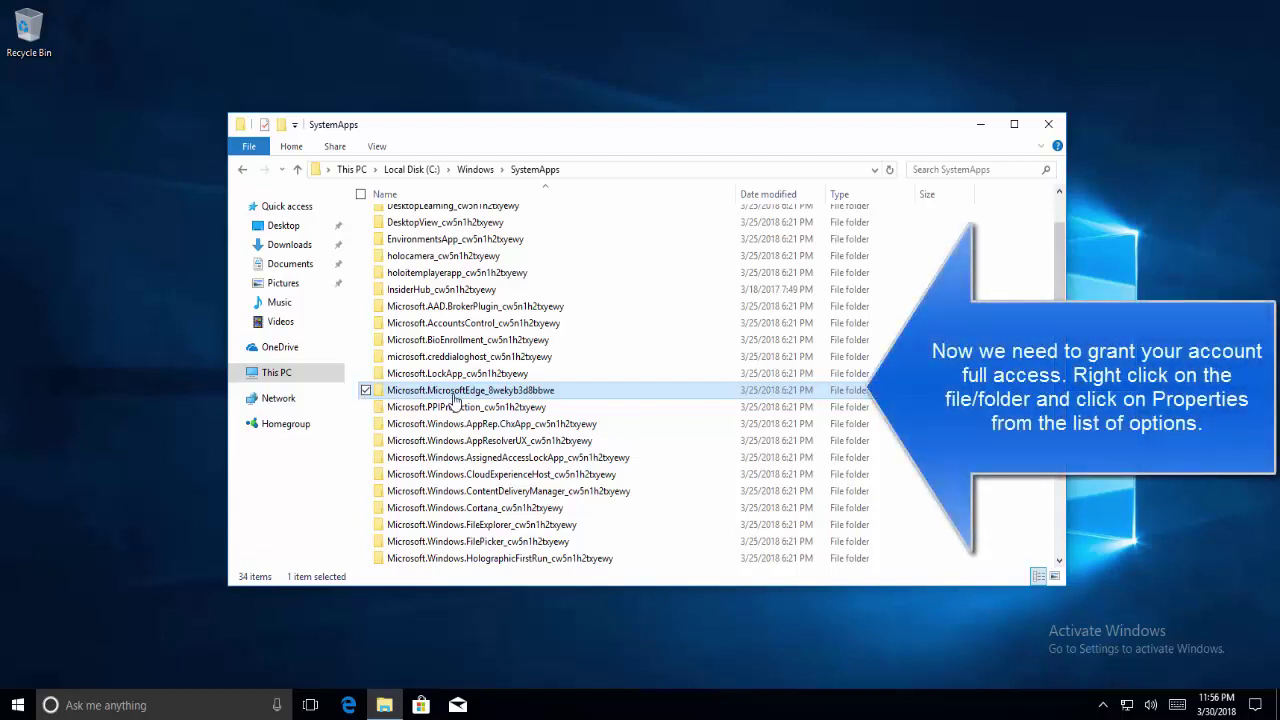
Step: Reopen the Microsoft.MicrosoftEdge_8wekyb3d8bbwe folder's properties and bring up its advanced security settings
right_click(453, 398)
left_click(446, 378)
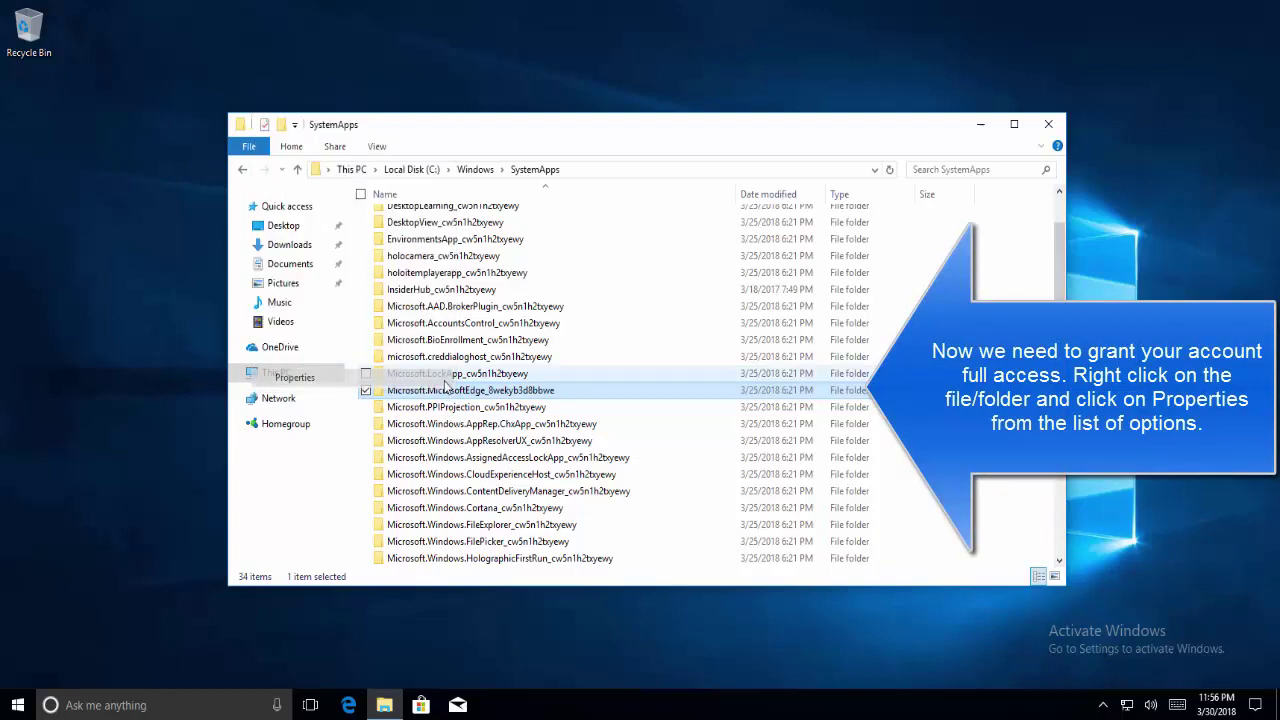
left_click(563, 338)
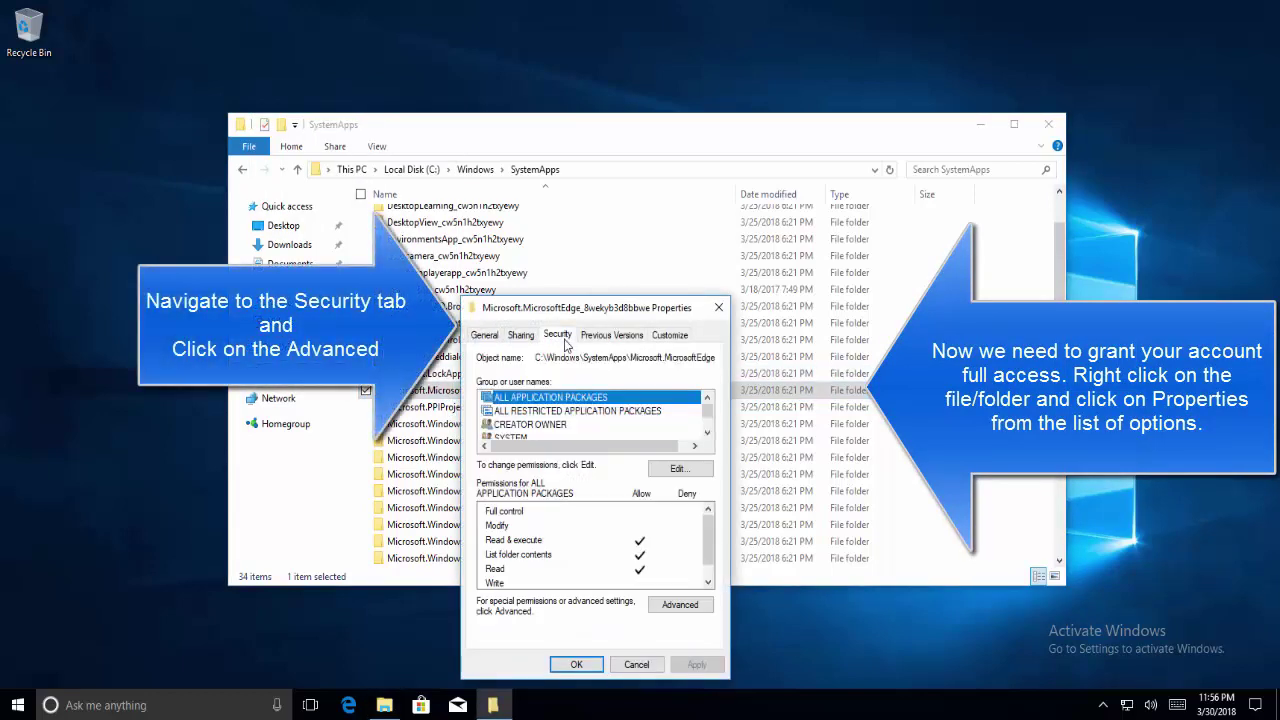
left_click(679, 605)
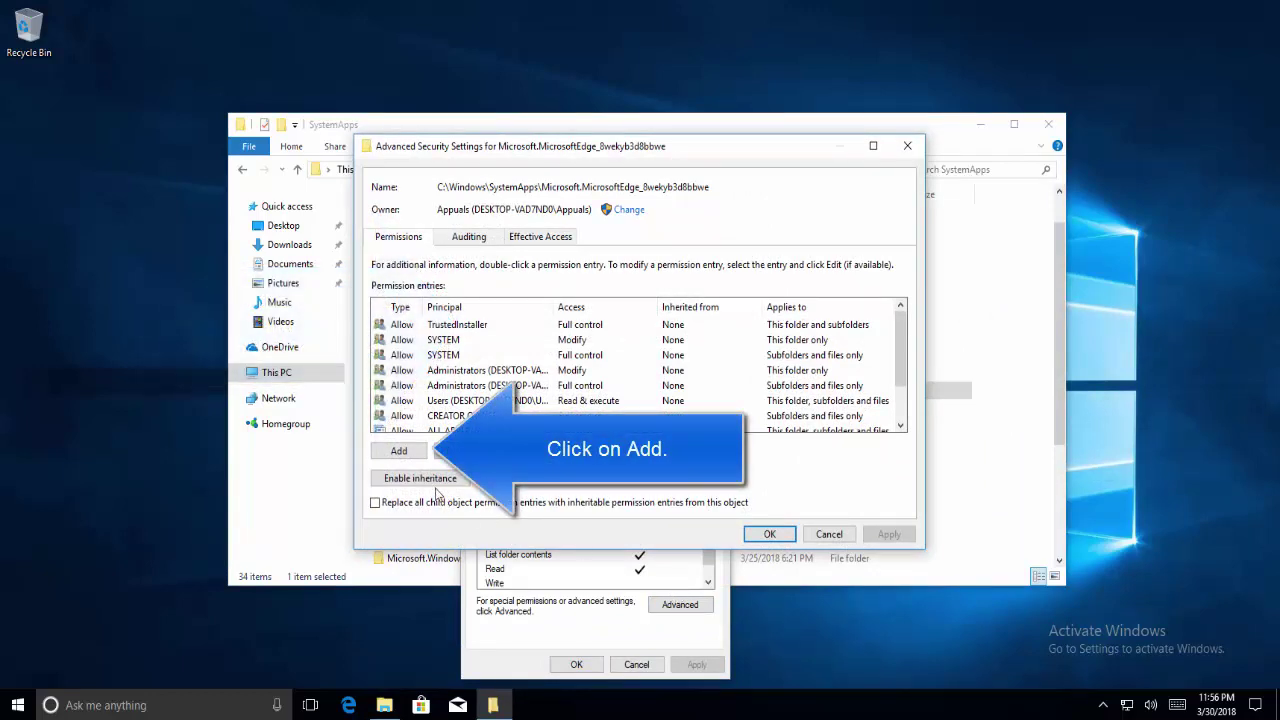
Step: Add an Allow permission entry giving the appuals account Full control of this folder, subfolders and files
left_click(403, 452)
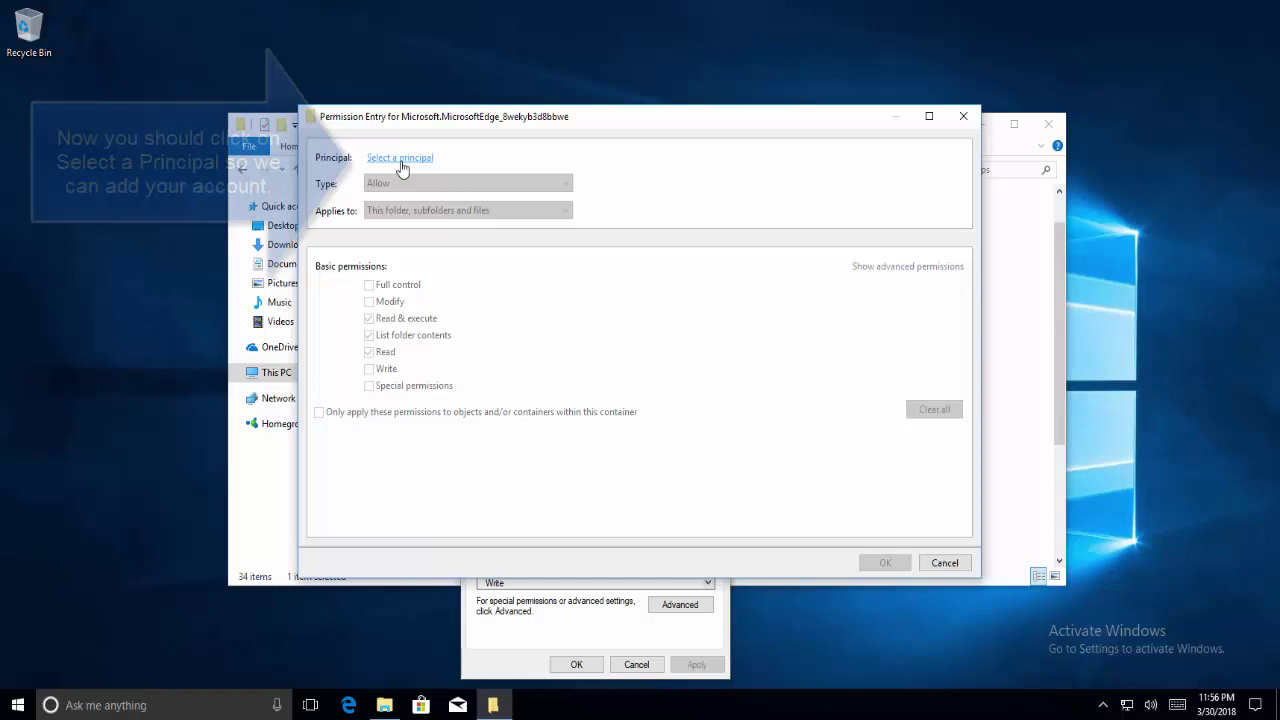
left_click(400, 160)
type("appuals")
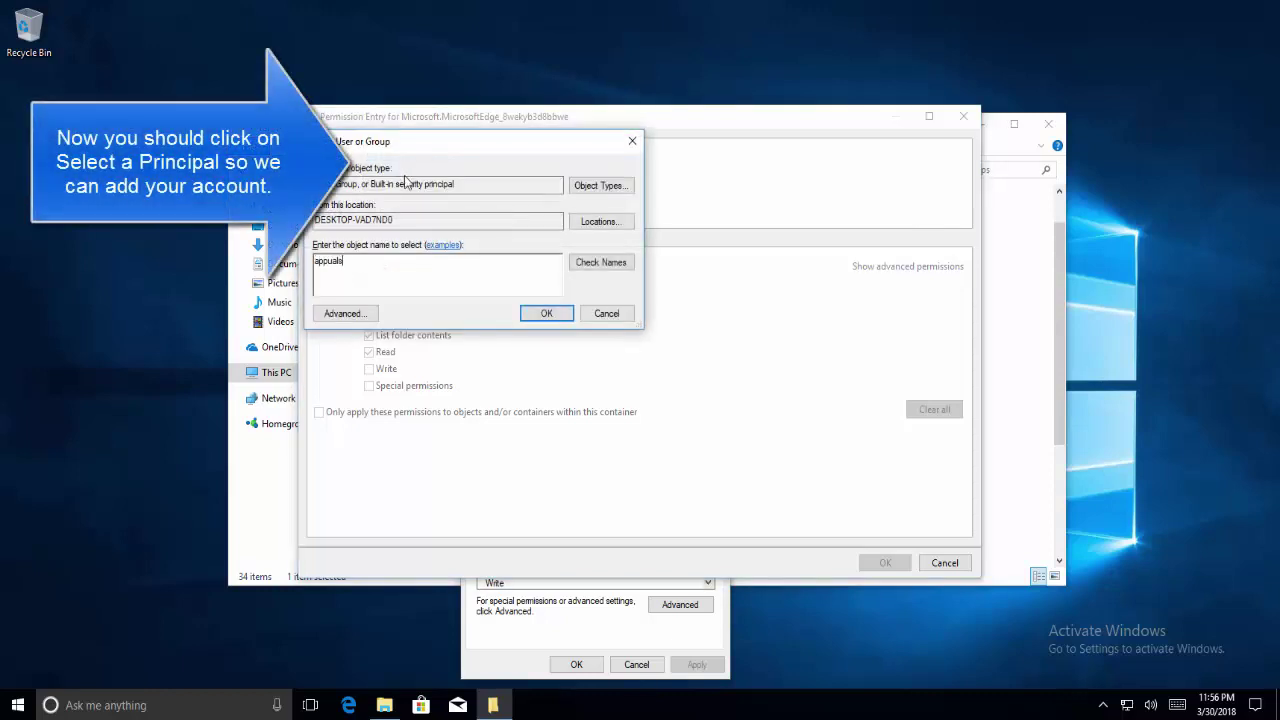
key("Return")
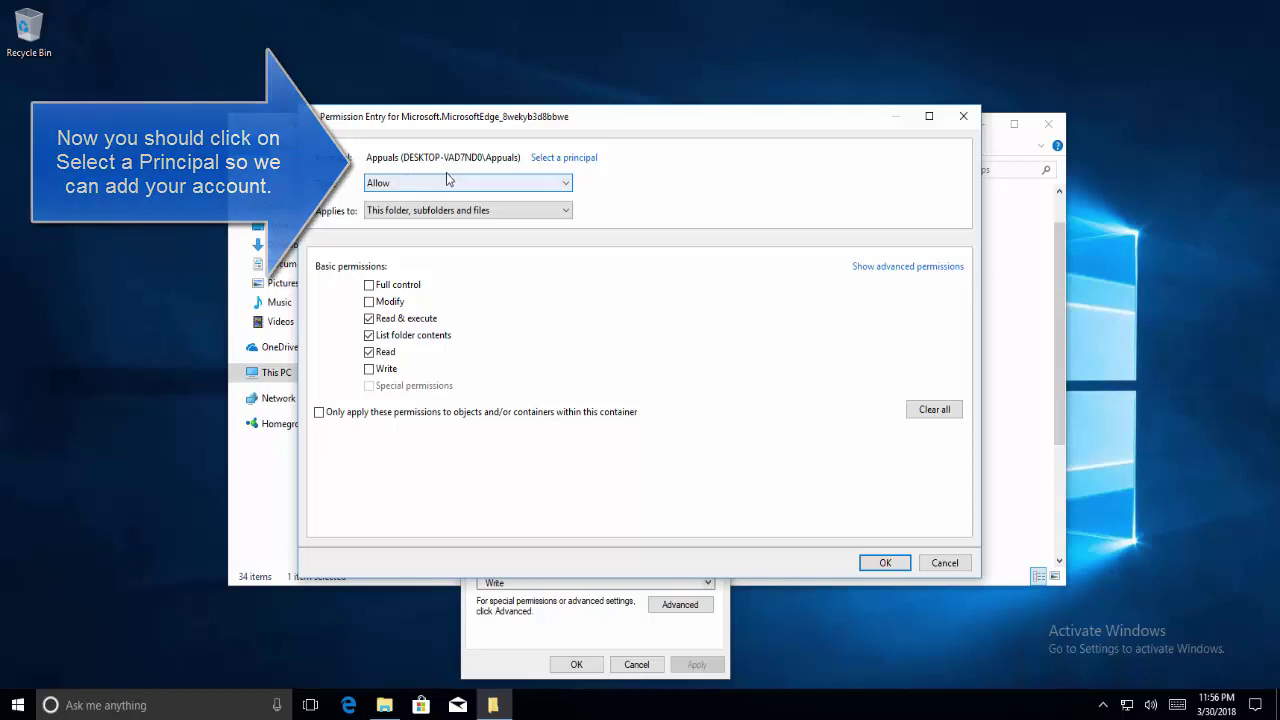
left_click(885, 564)
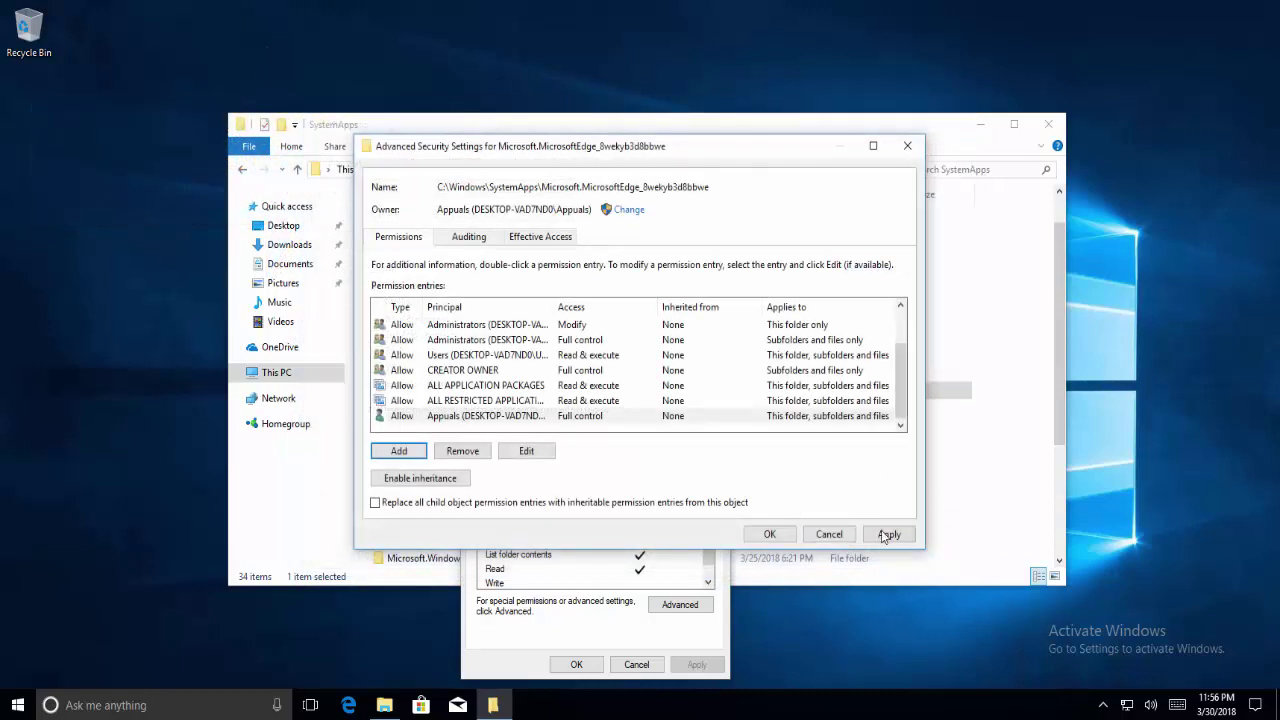
Step: Apply the new permission entry to the Edge folder, continuing past the files whose security cannot be set
left_click(889, 534)
left_click(724, 423)
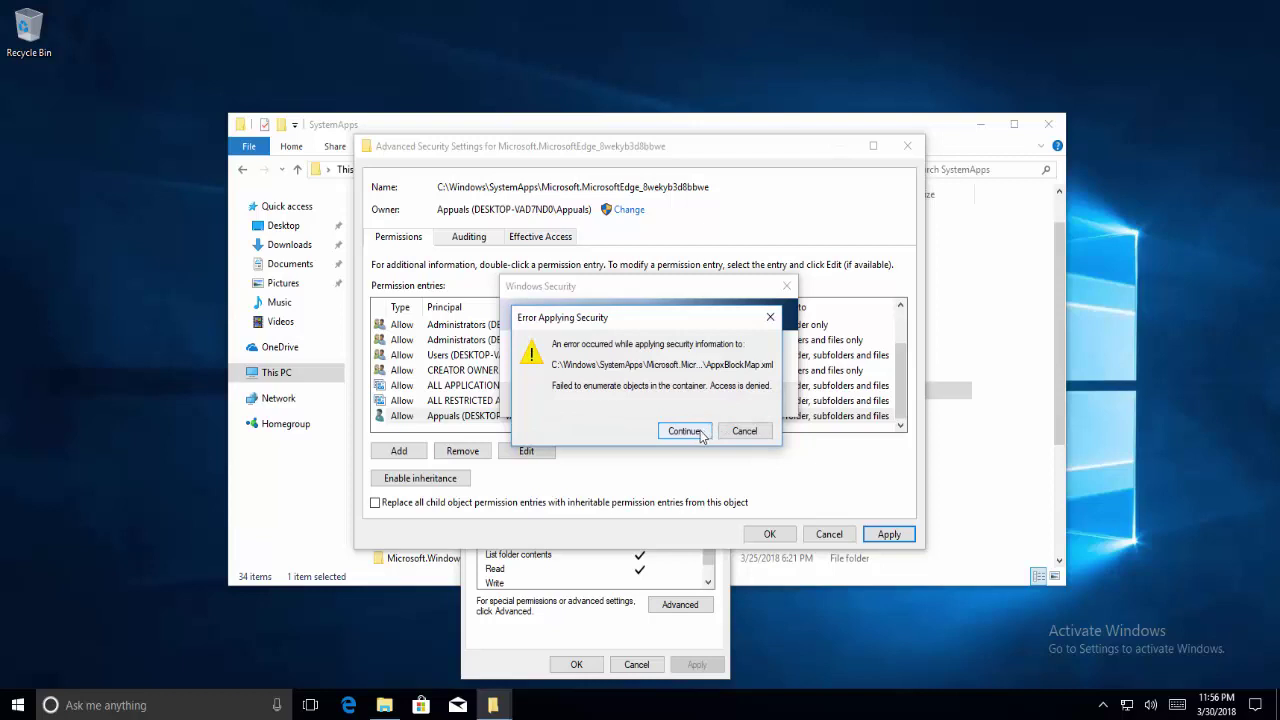
left_click(686, 431)
left_click(686, 431)
left_click(686, 431)
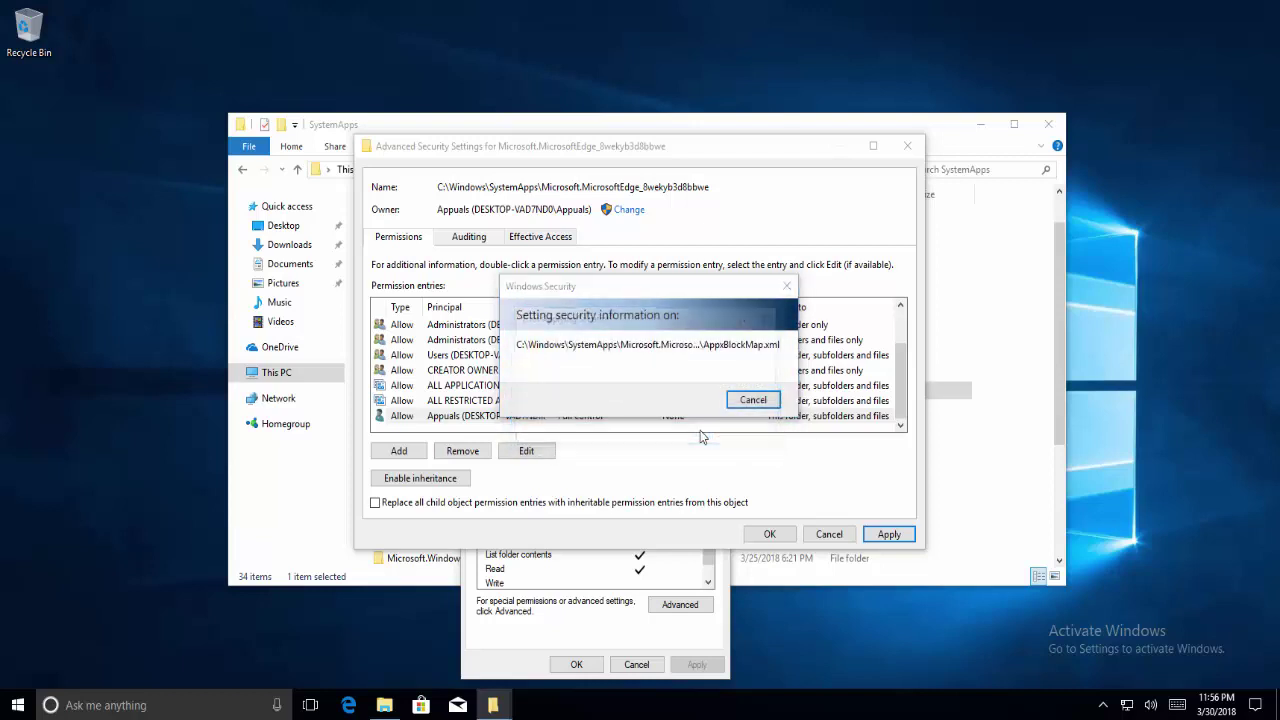
left_click(702, 435)
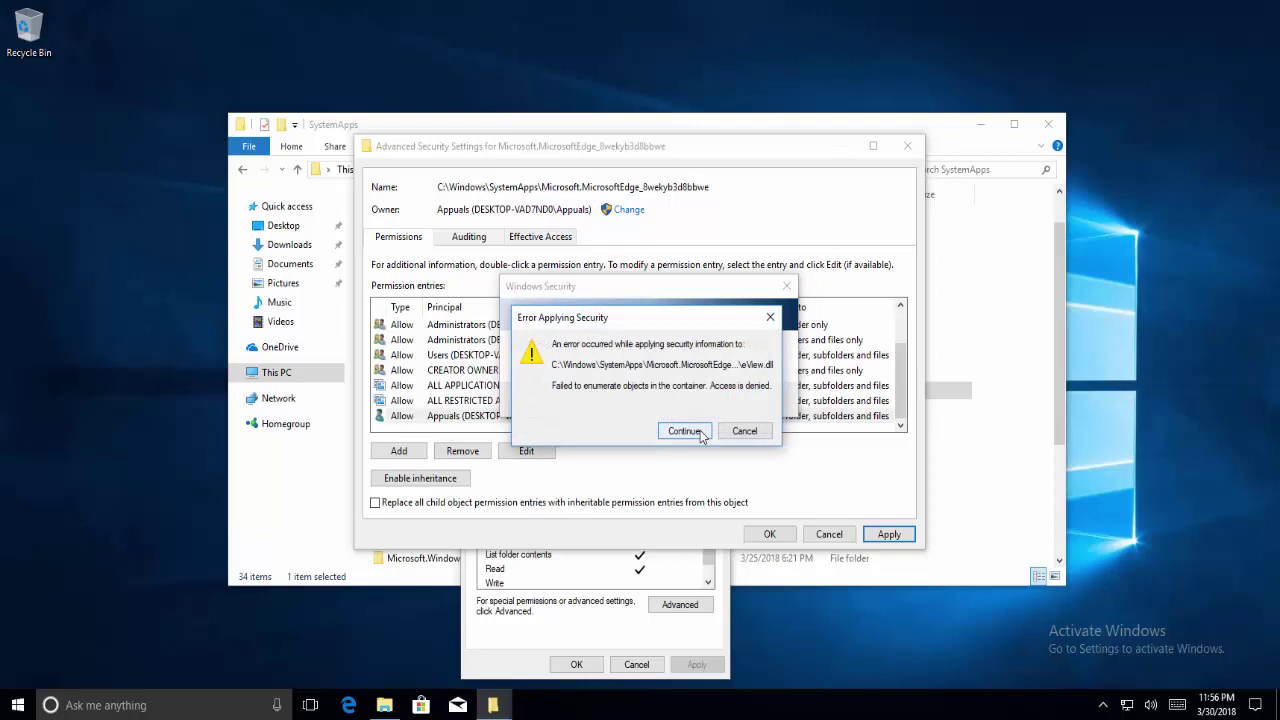
left_click(702, 435)
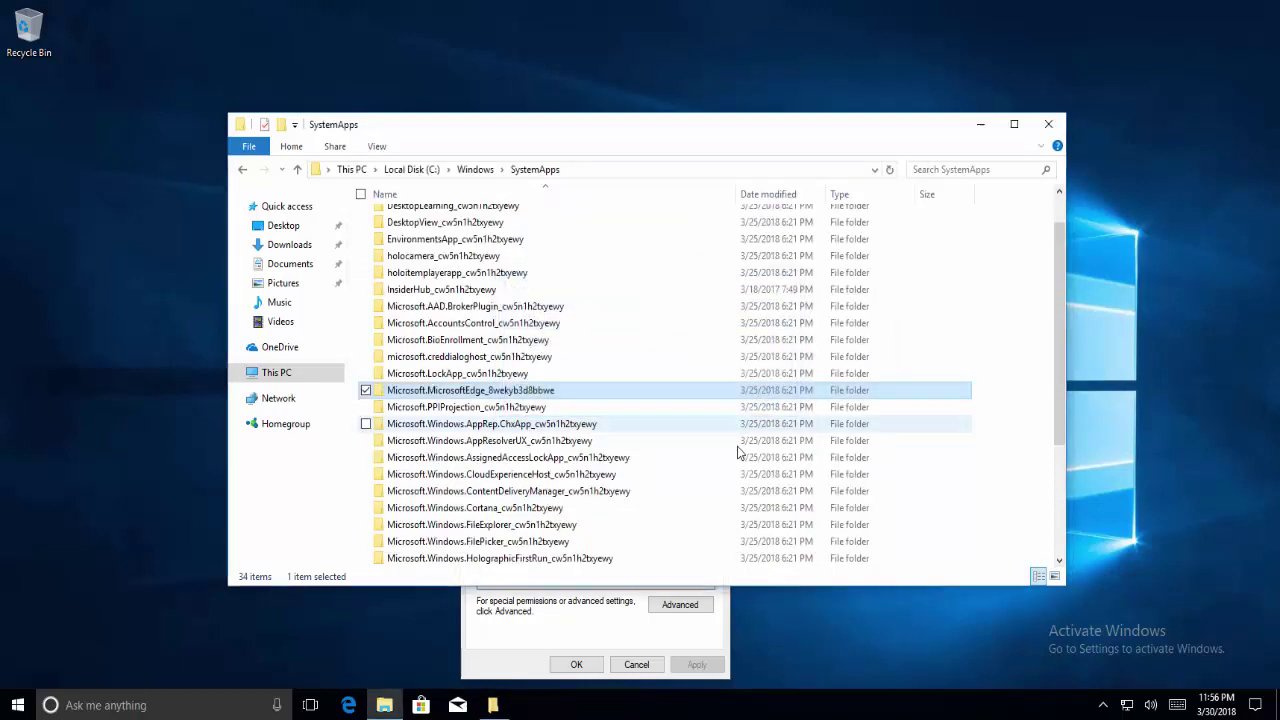
Step: Accept the folder's advanced security settings and close its properties
left_click(666, 607)
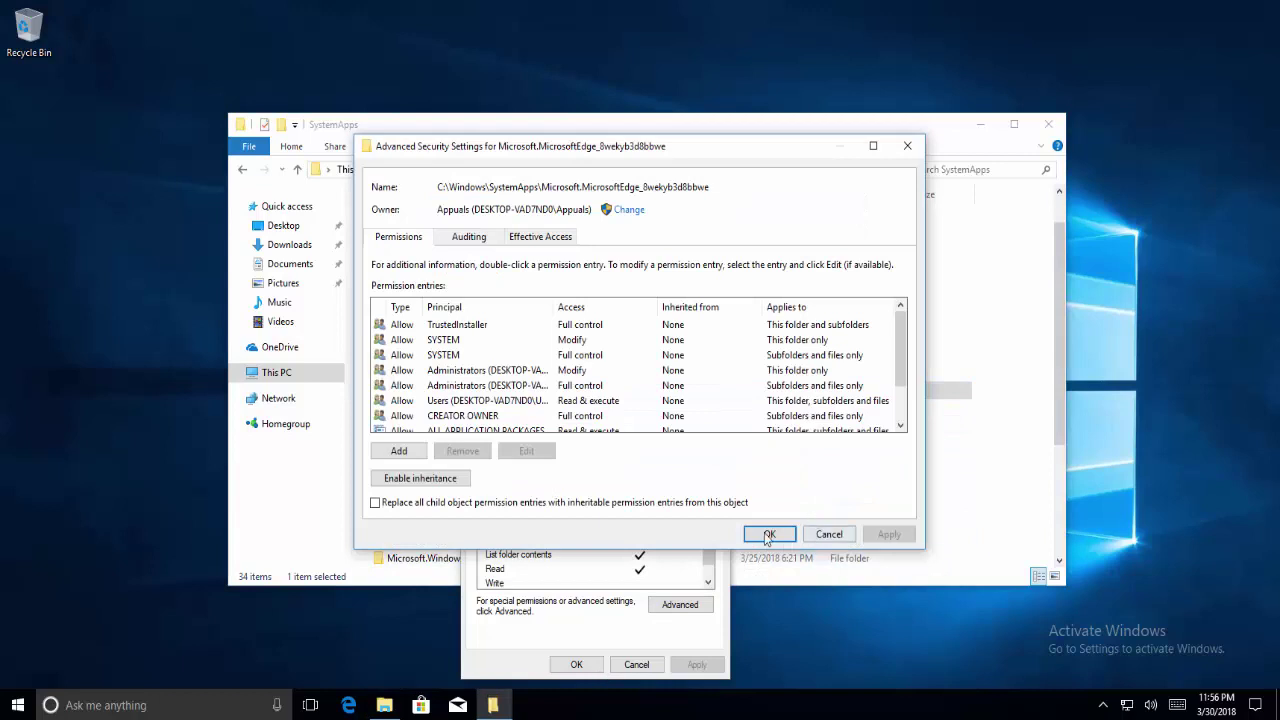
left_click(768, 535)
left_click(580, 664)
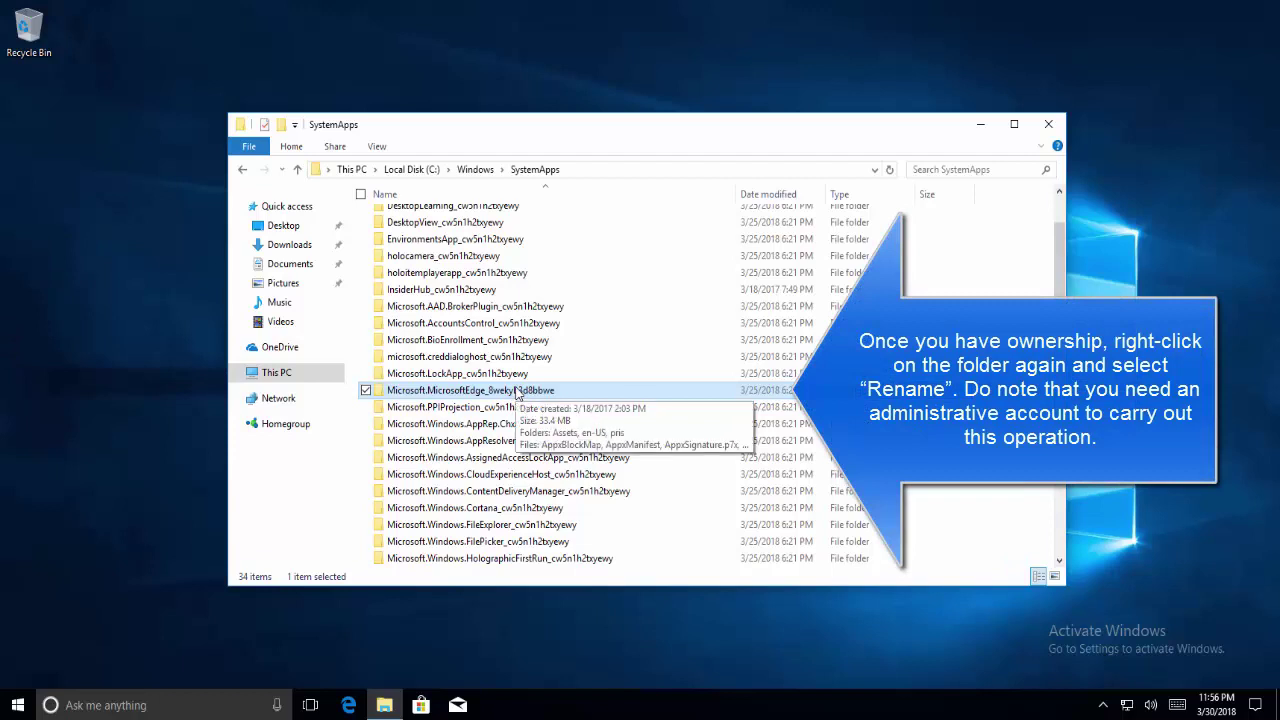
Step: Rename the Microsoft.MicrosoftEdge_8wekyb3d8bbwe folder to Microsoft.MicrosoftEdge_8wekyb3d8bbwe_old, granting the administrator permission requested for the change
right_click(516, 391)
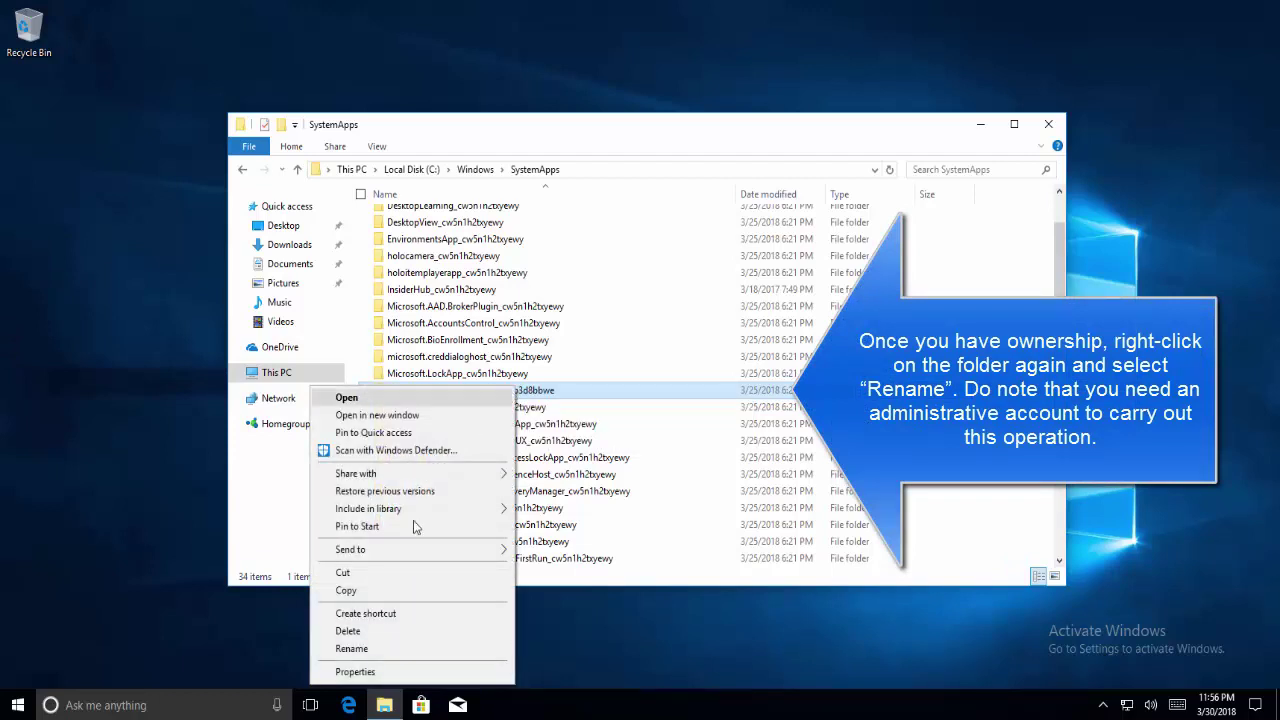
left_click(408, 650)
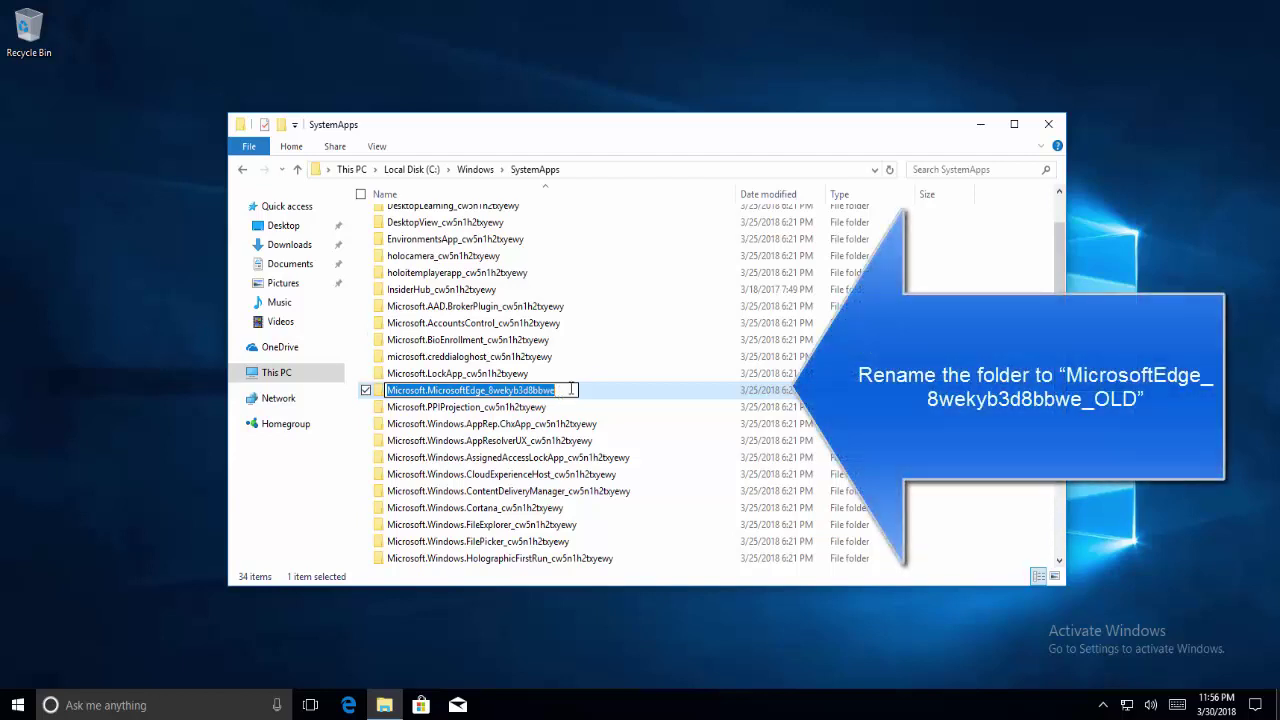
left_click(571, 390)
type("_OLD")
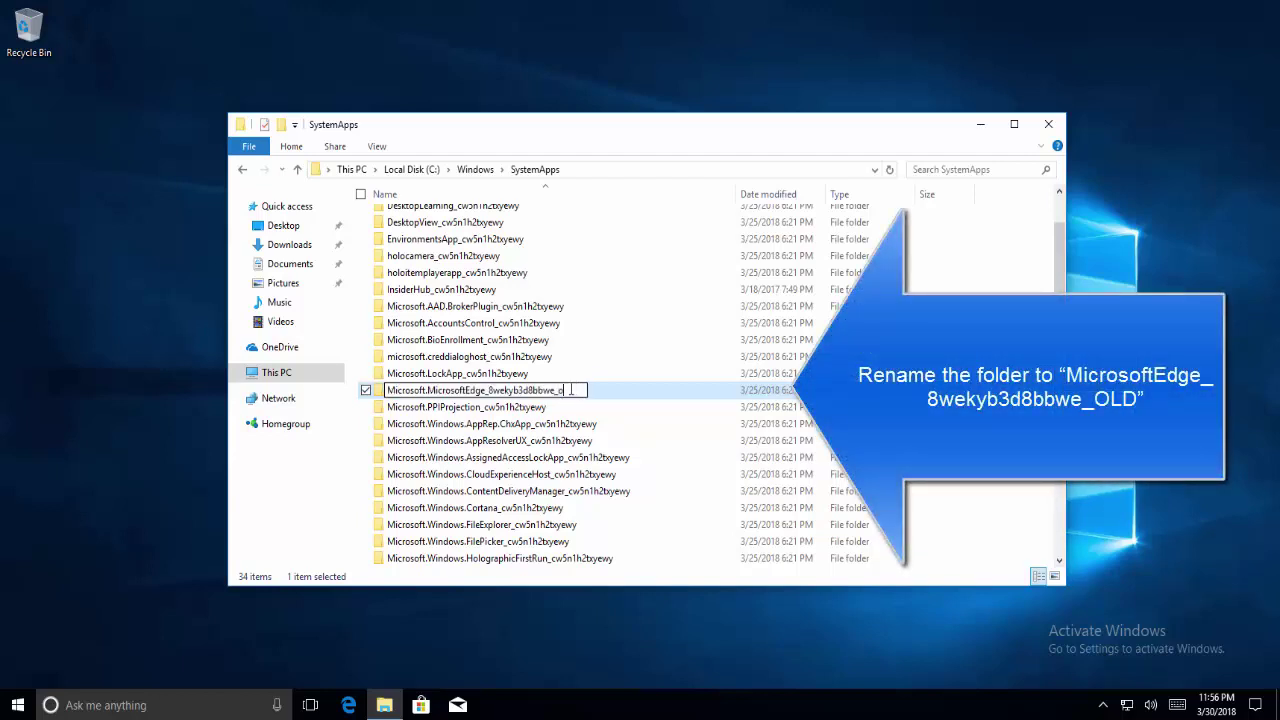
key("Return")
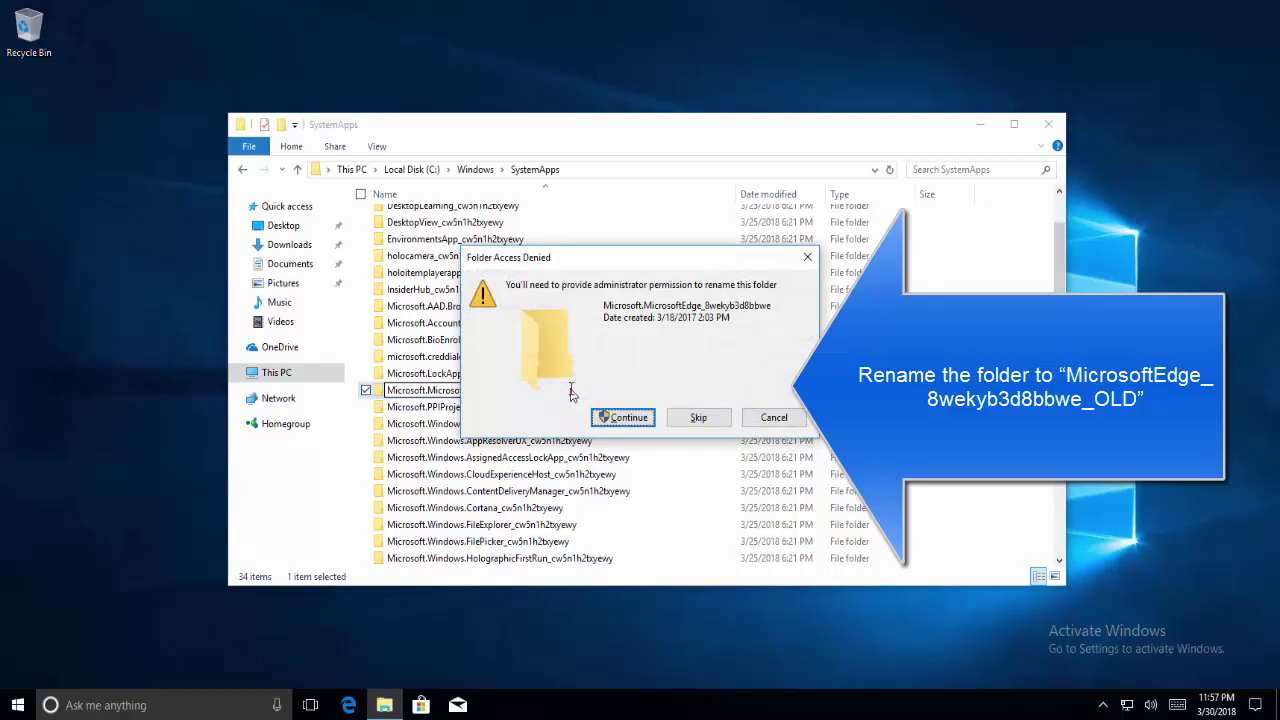
key("Return")
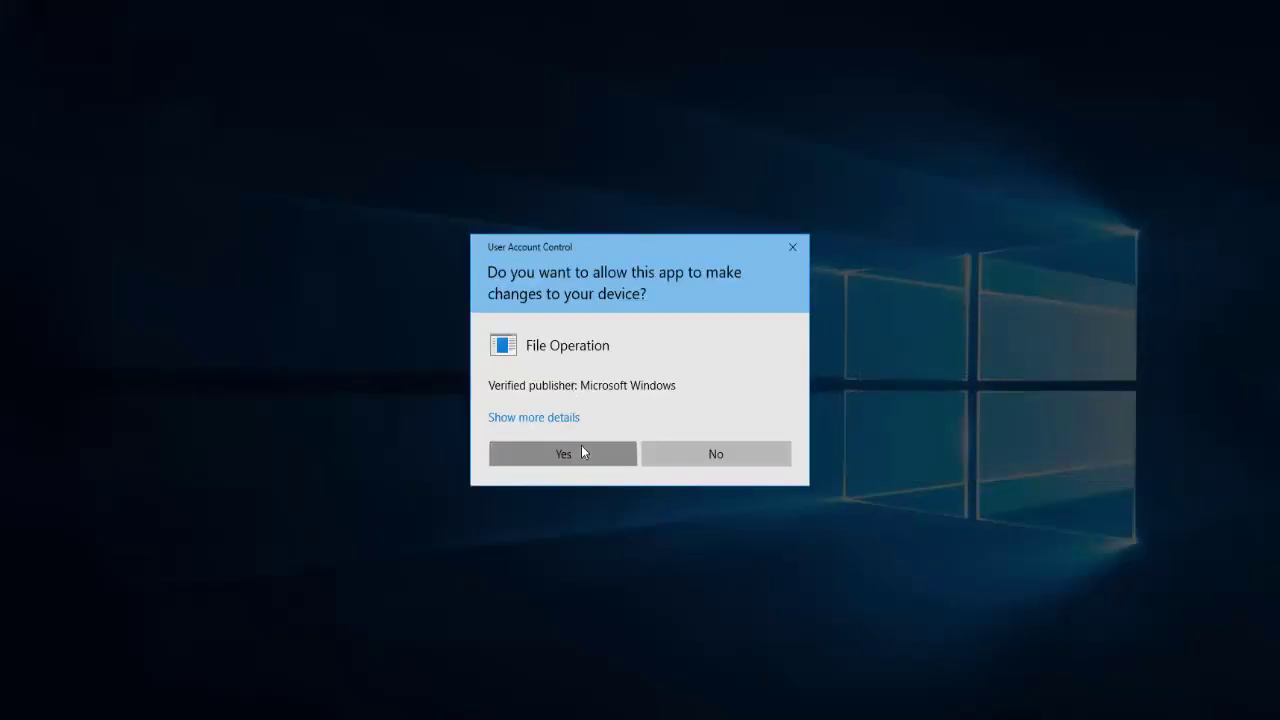
left_click(563, 453)
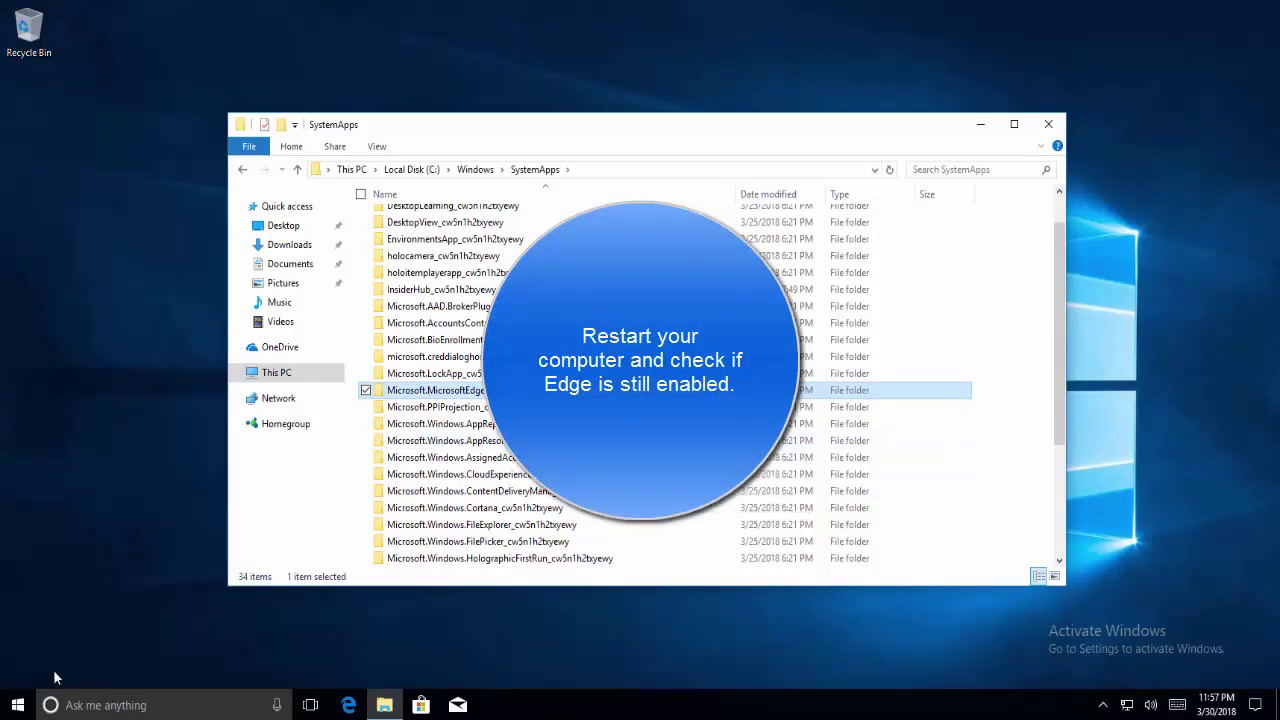
Step: Restart the computer so the renamed Edge folder takes effect
right_click(17, 705)
mouse_move(120, 667)
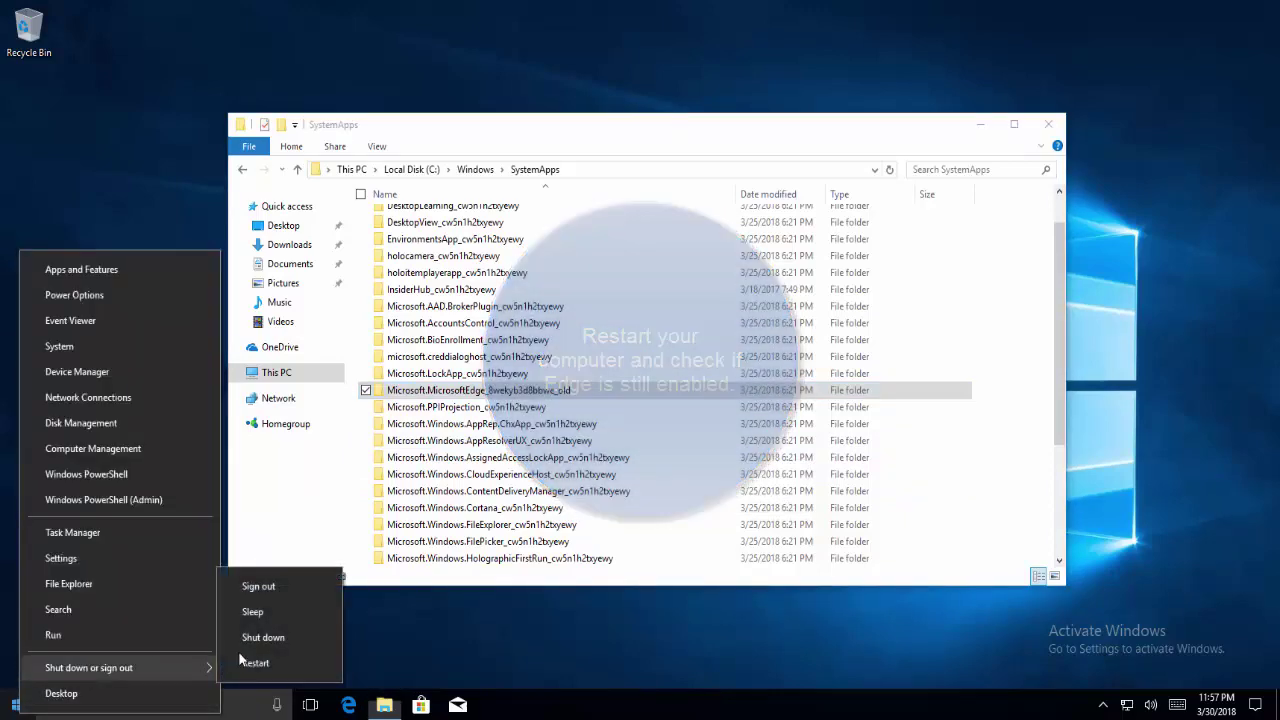
left_click(283, 658)
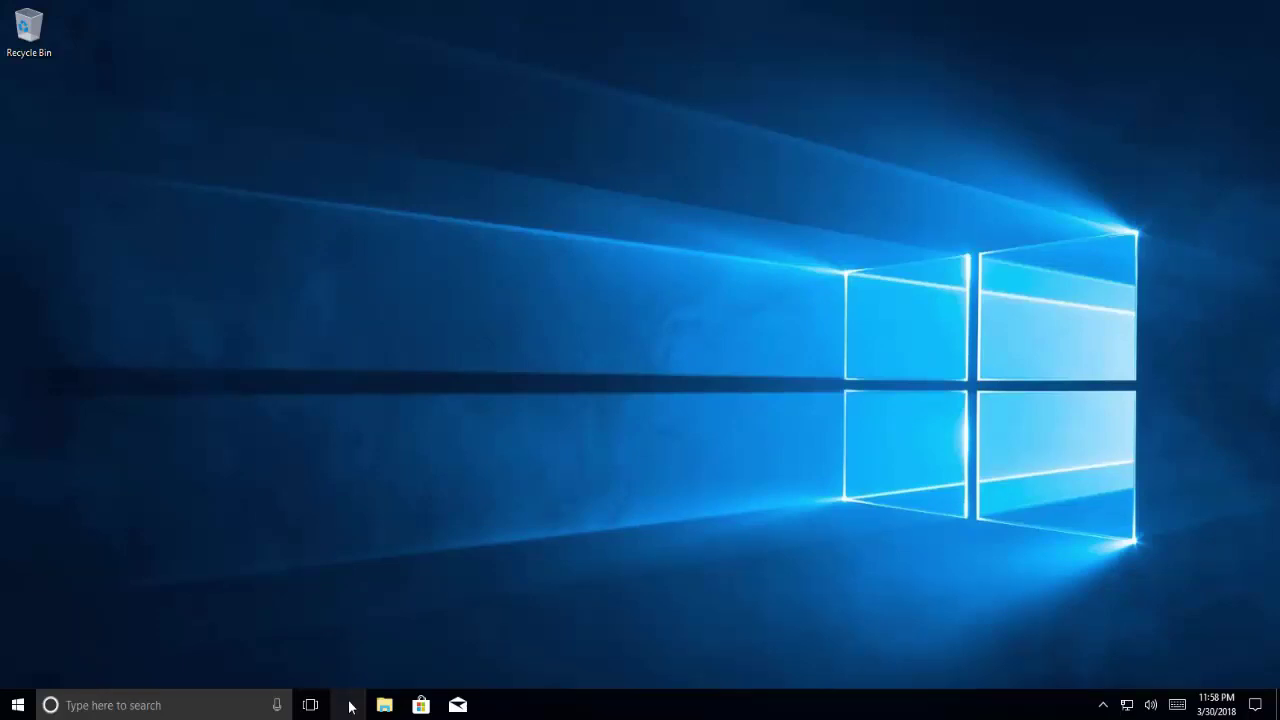
Step: Search Windows for "edge" to check whether the browser is still available, and dismiss the search
left_click(16, 702)
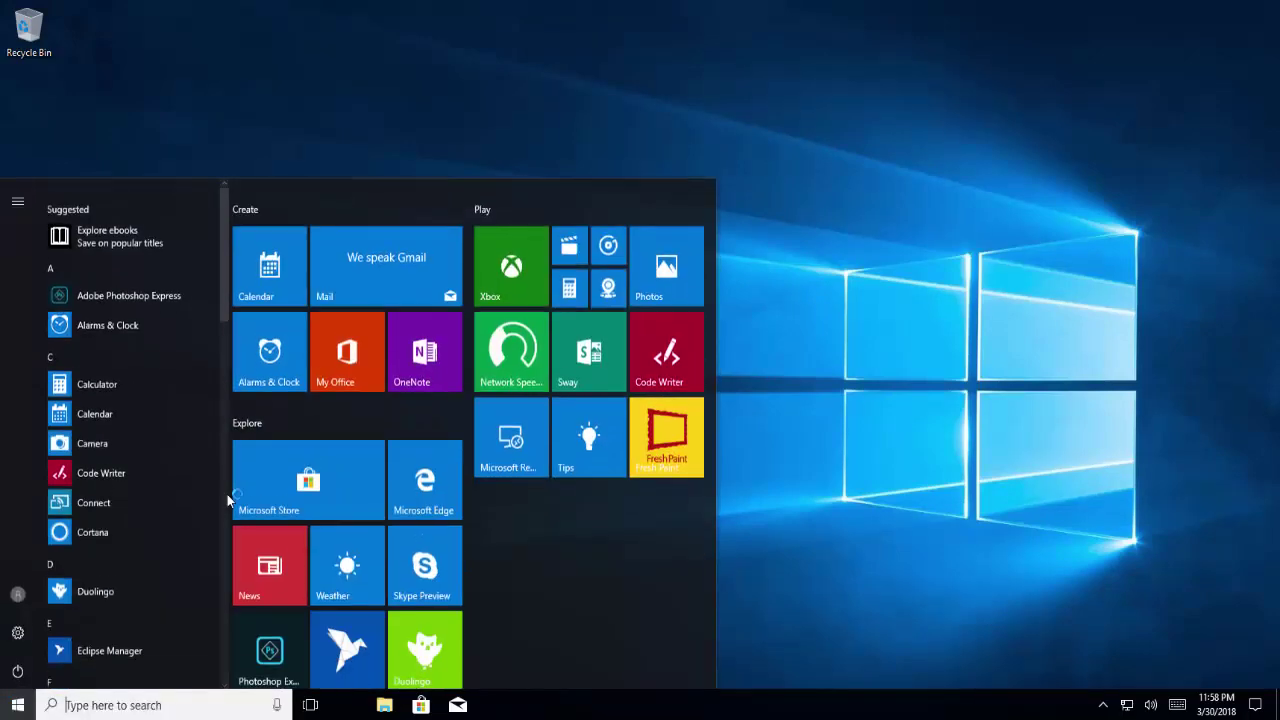
type("e")
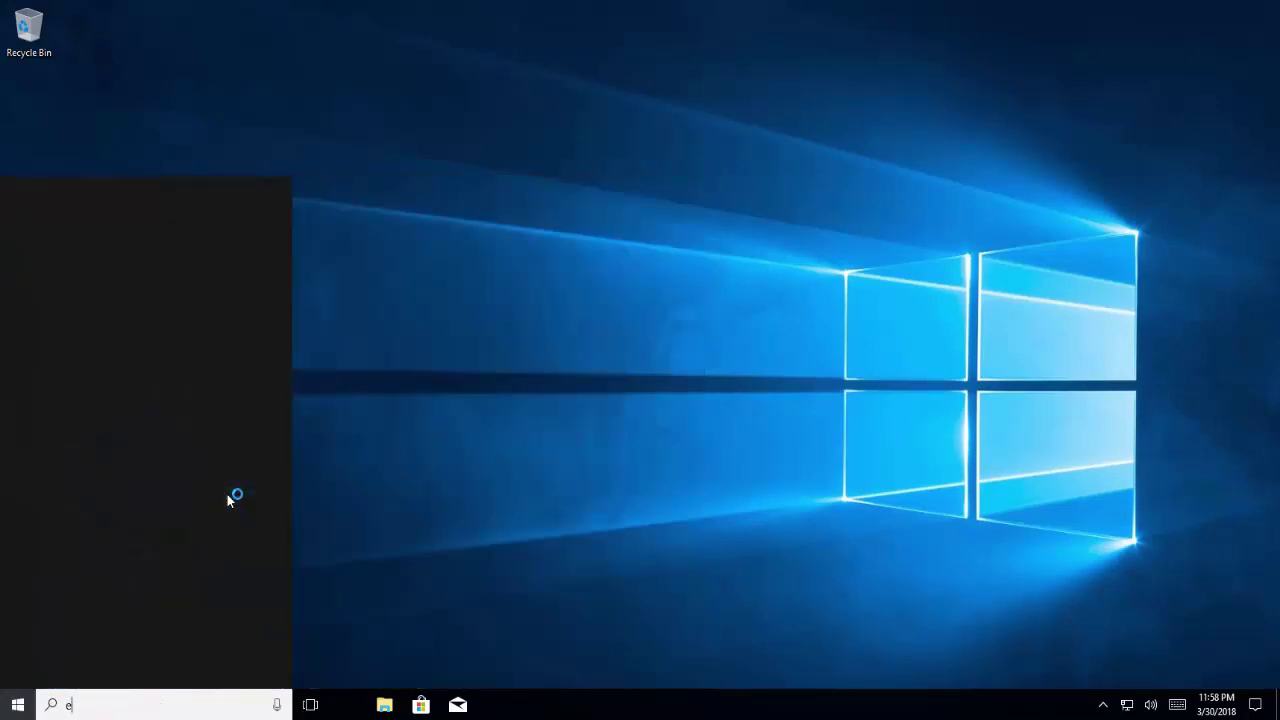
type("dge")
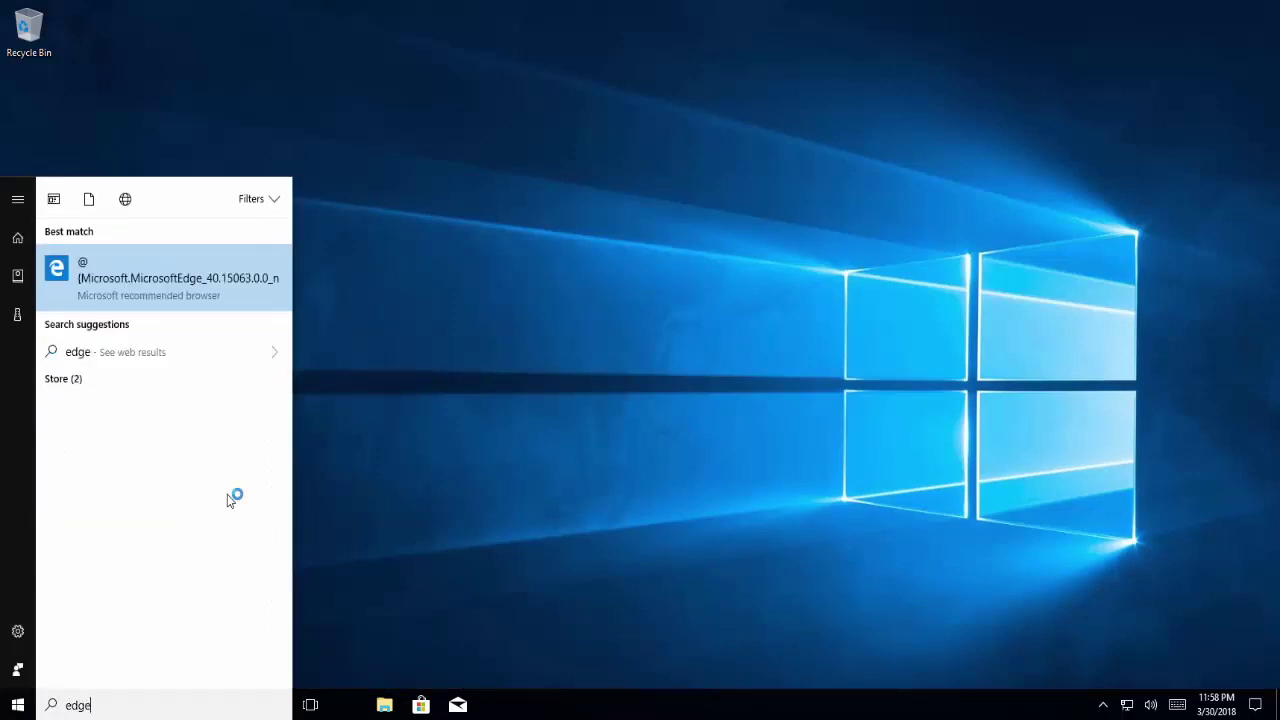
left_click(538, 377)
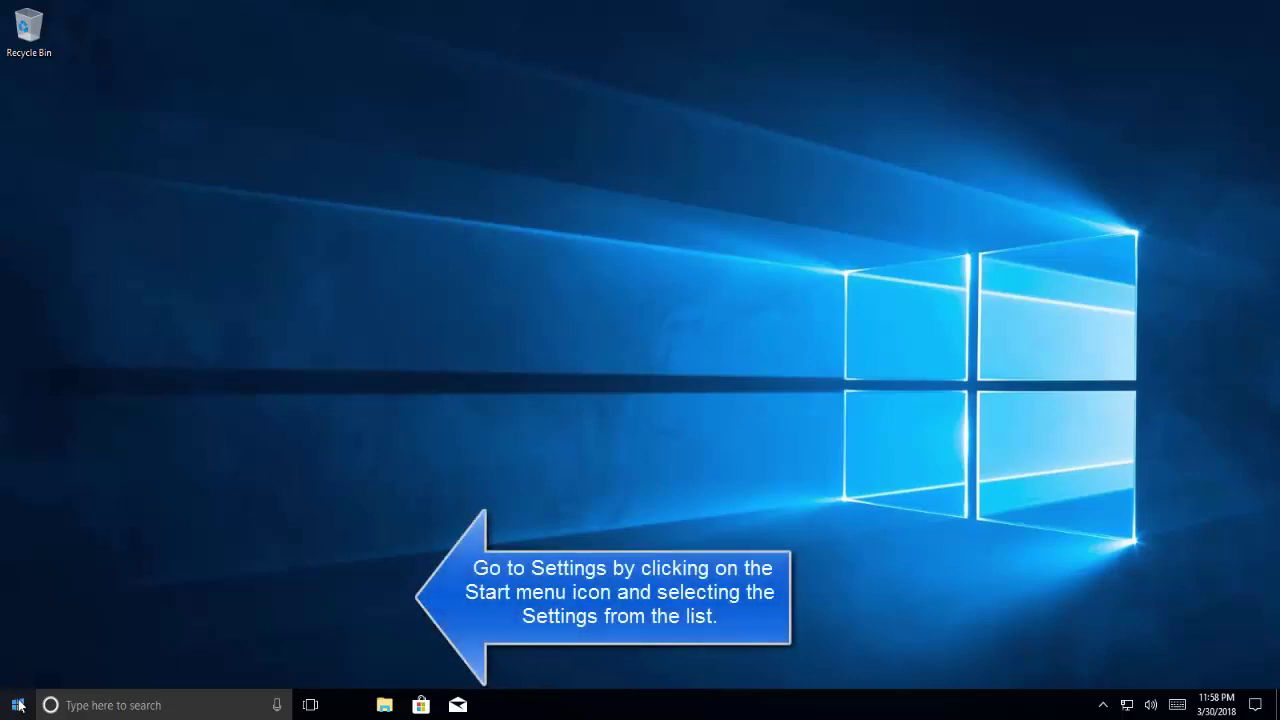
Step: Open Windows Settings
left_click(18, 705)
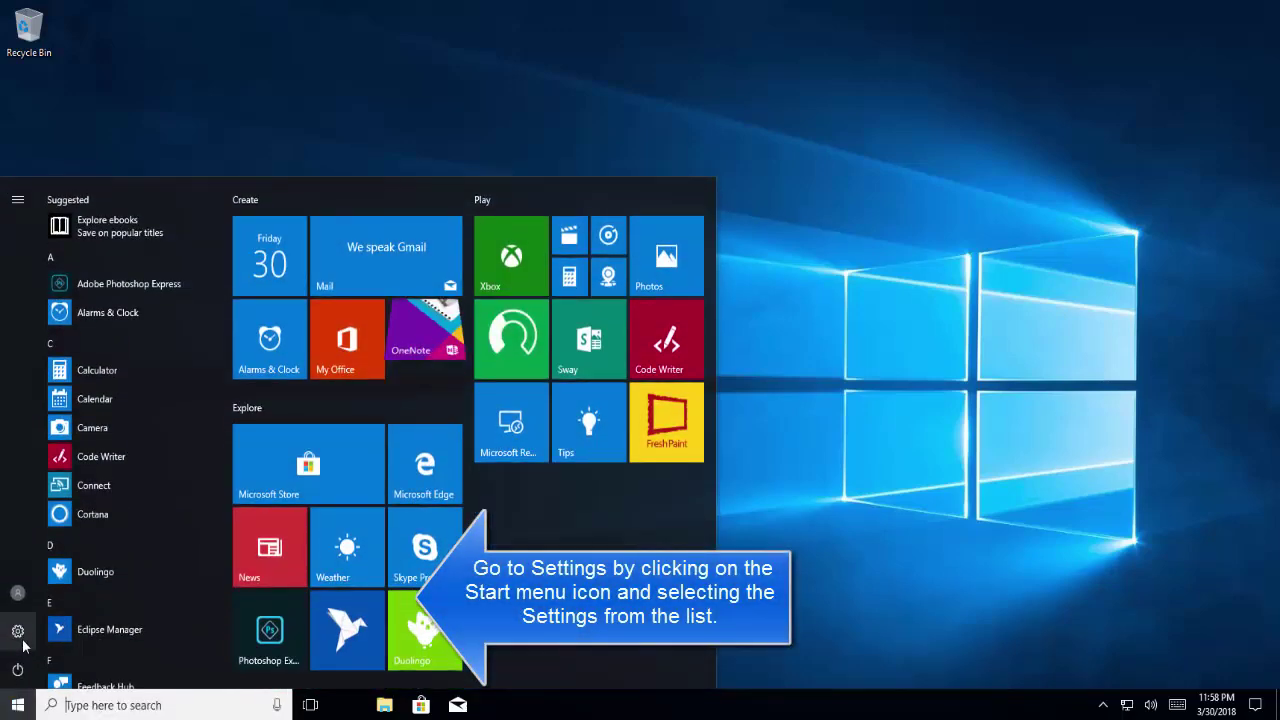
left_click(18, 631)
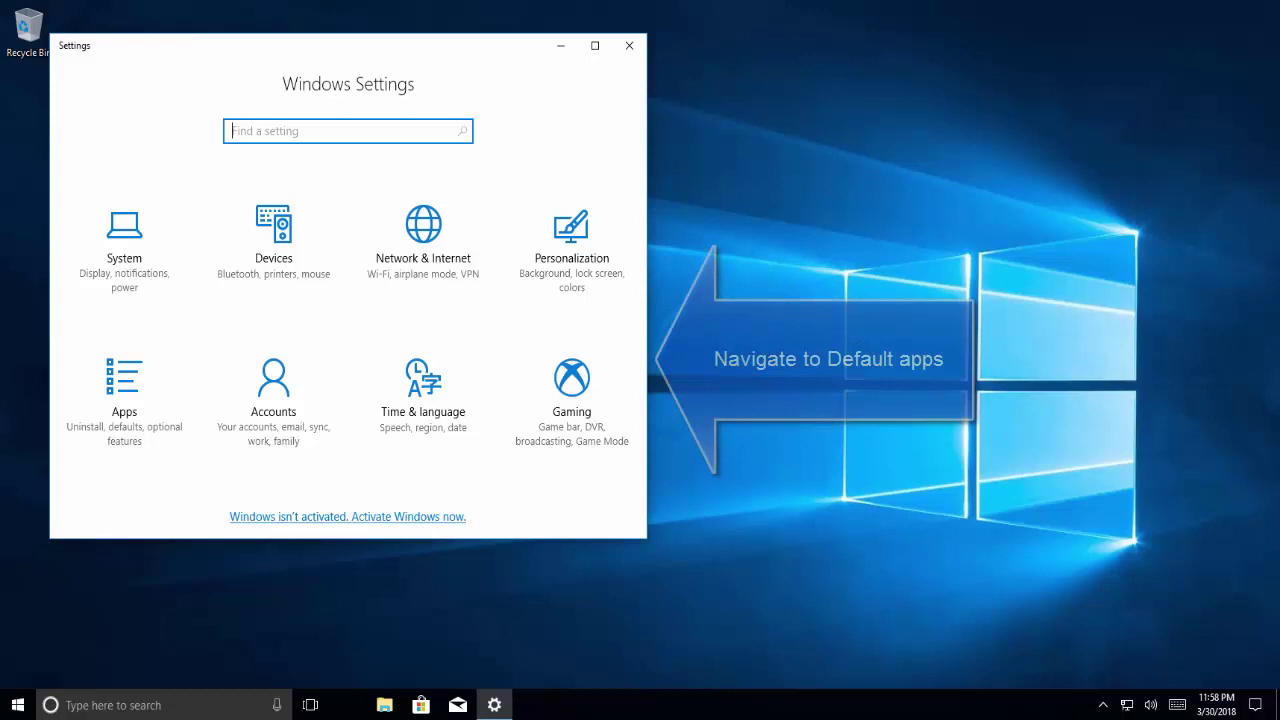
left_click(127, 243)
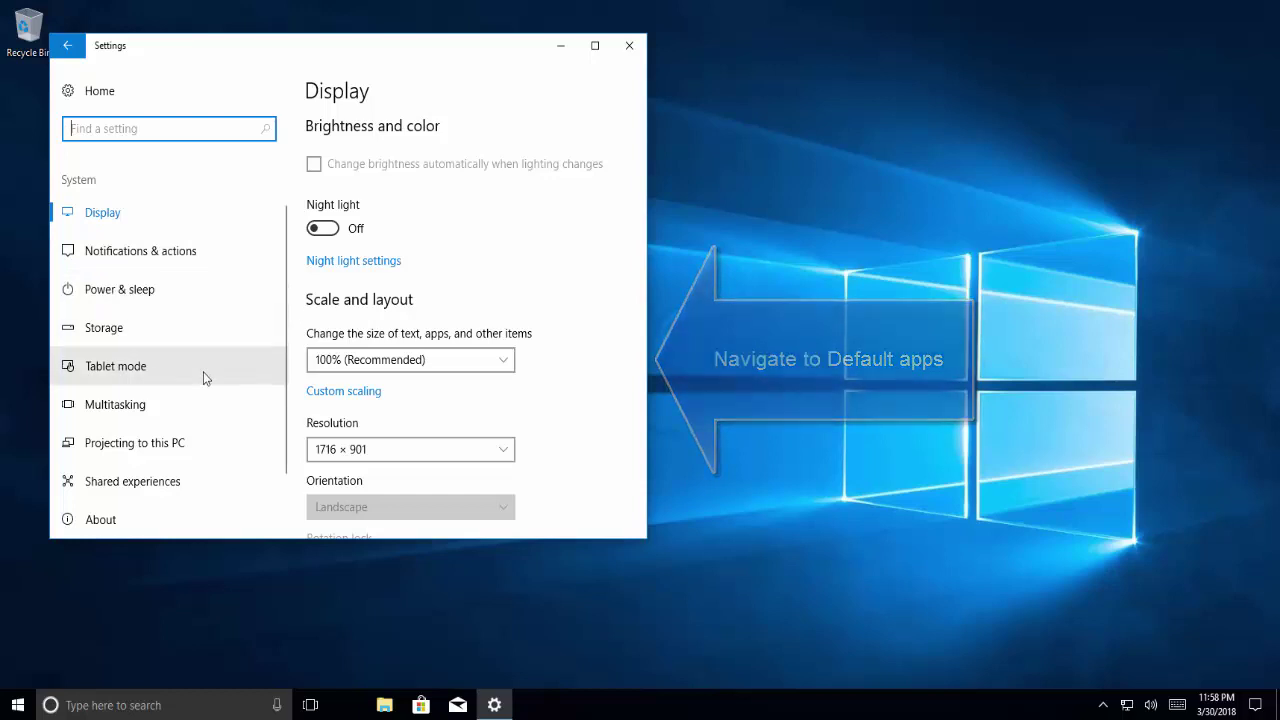
scroll(203, 374, "down", 1)
scroll(440, 341, "down", 5)
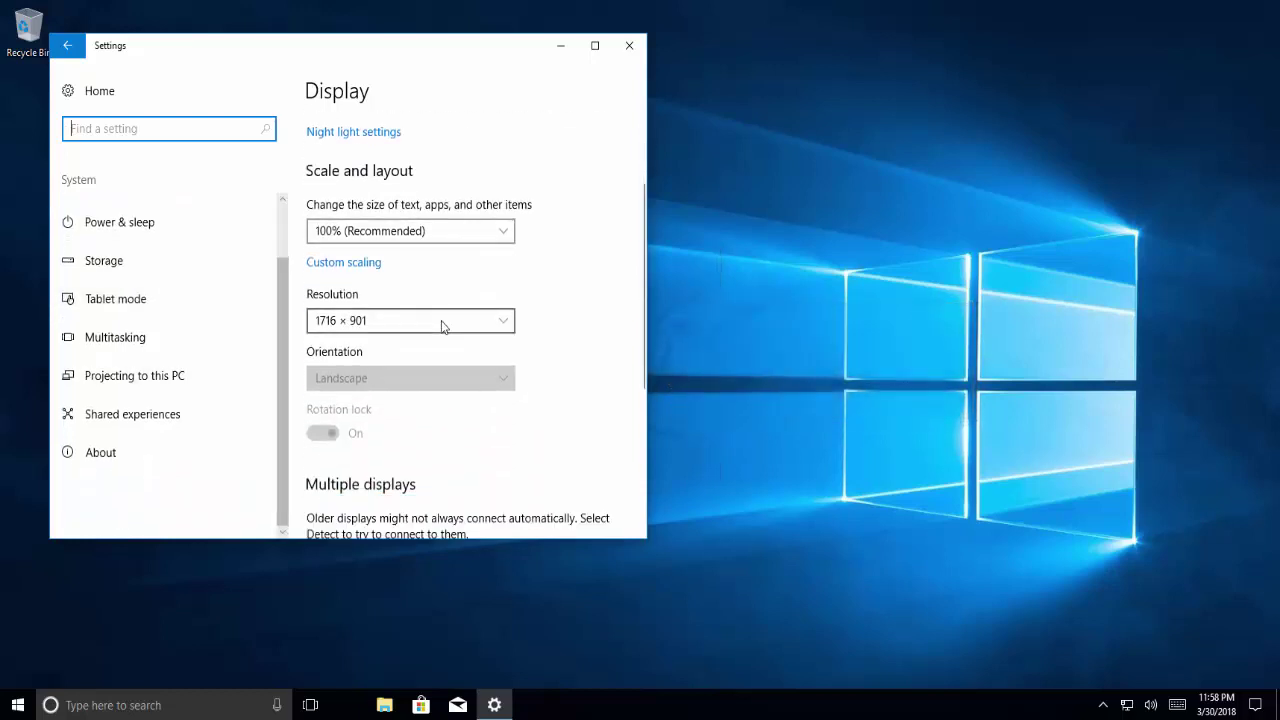
scroll(176, 350, "up", 1)
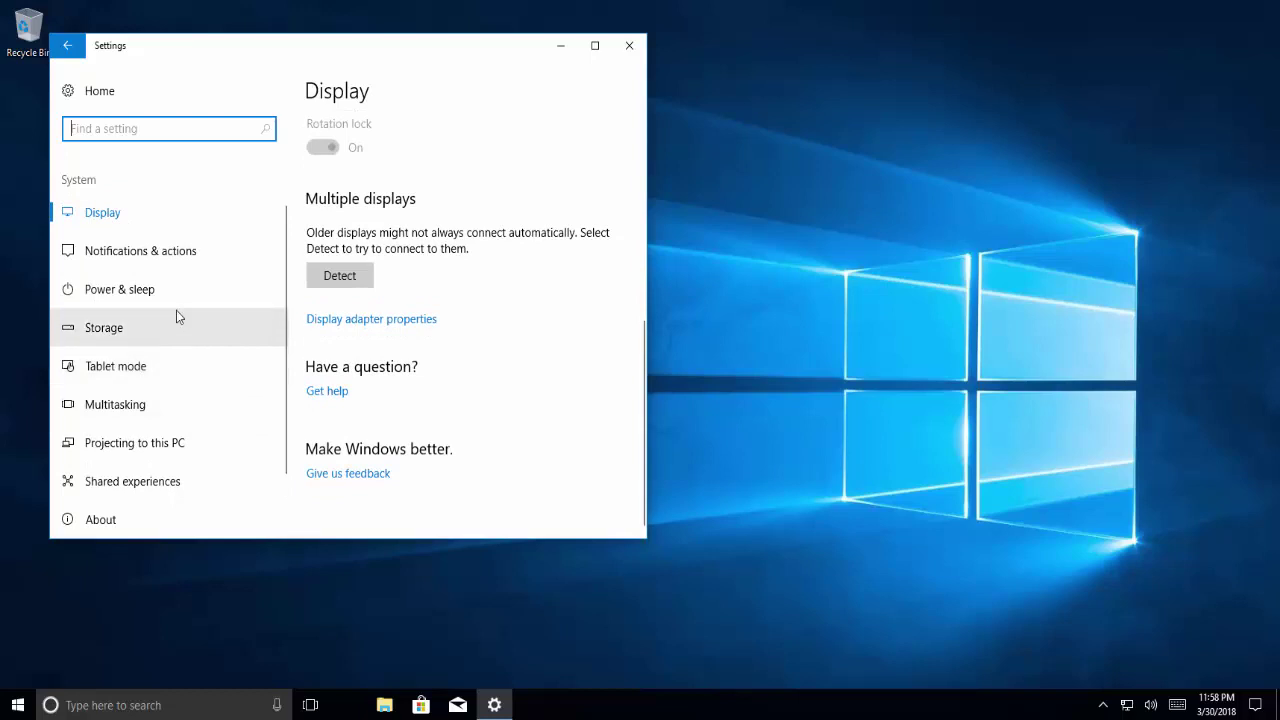
left_click(66, 48)
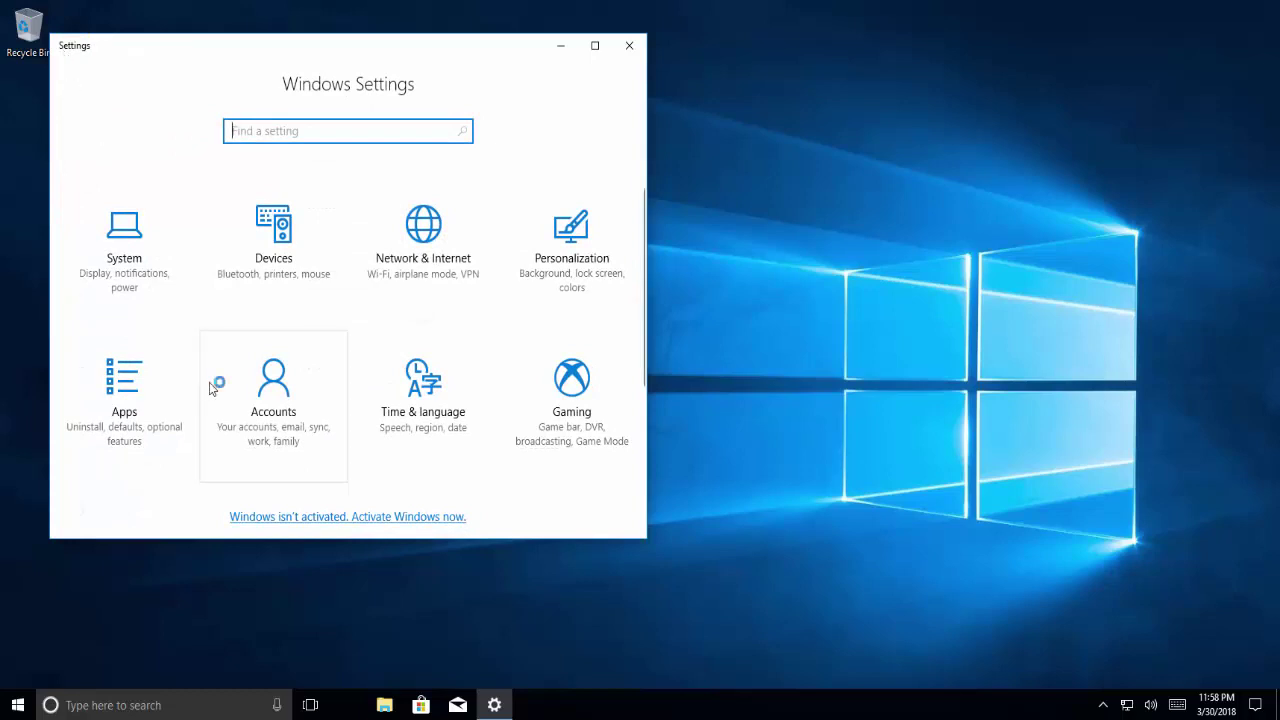
Step: Find the default app settings and set Internet Explorer as the default web browser
type("de")
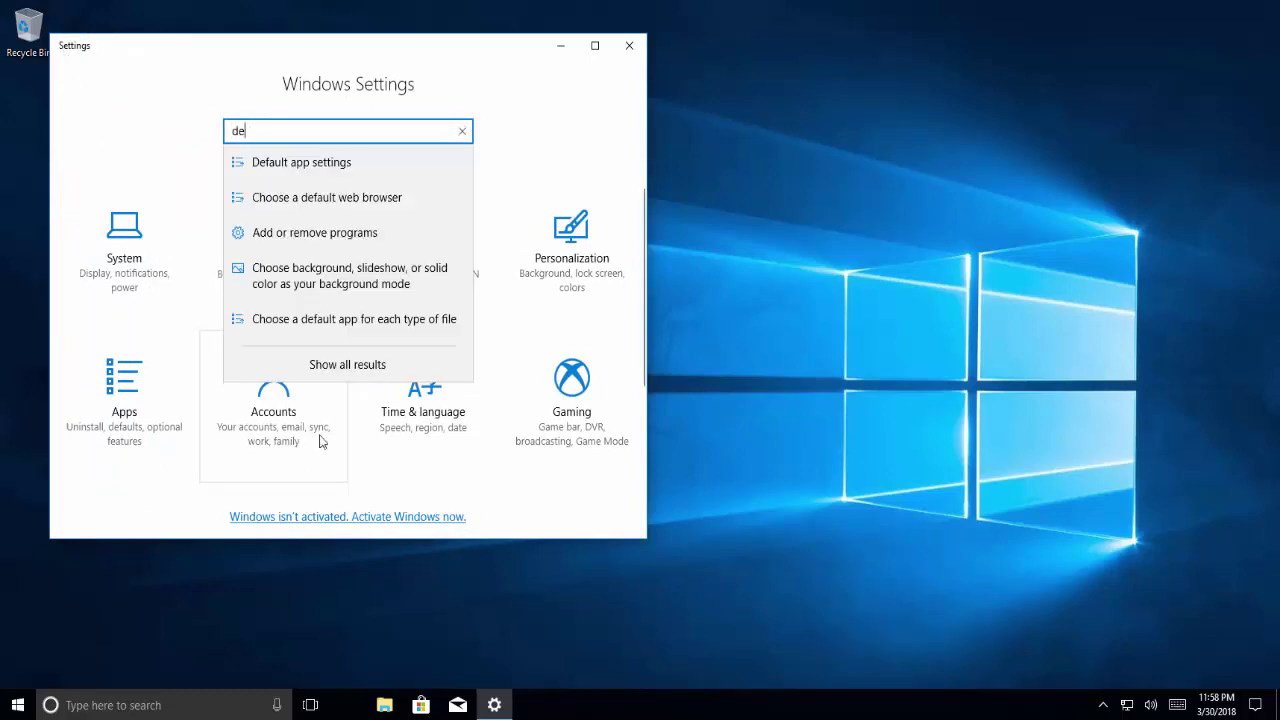
left_click(336, 168)
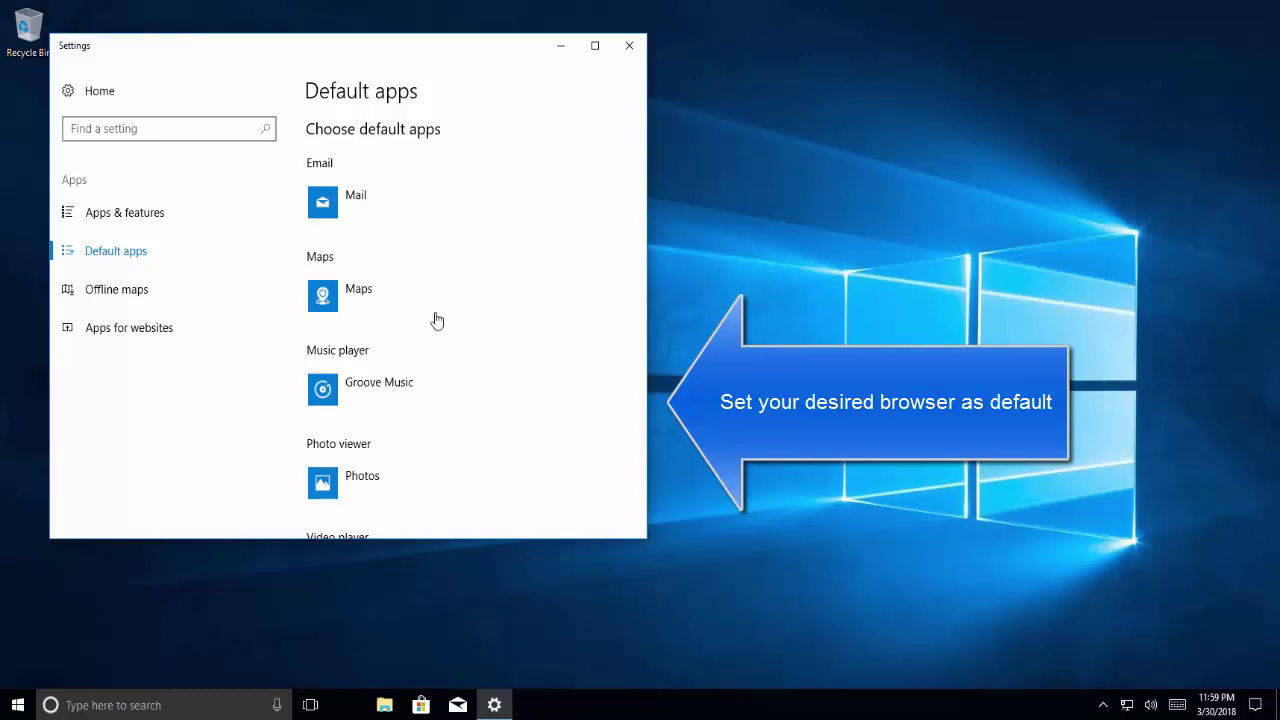
scroll(540, 309, "down", 2)
scroll(540, 309, "down", 4)
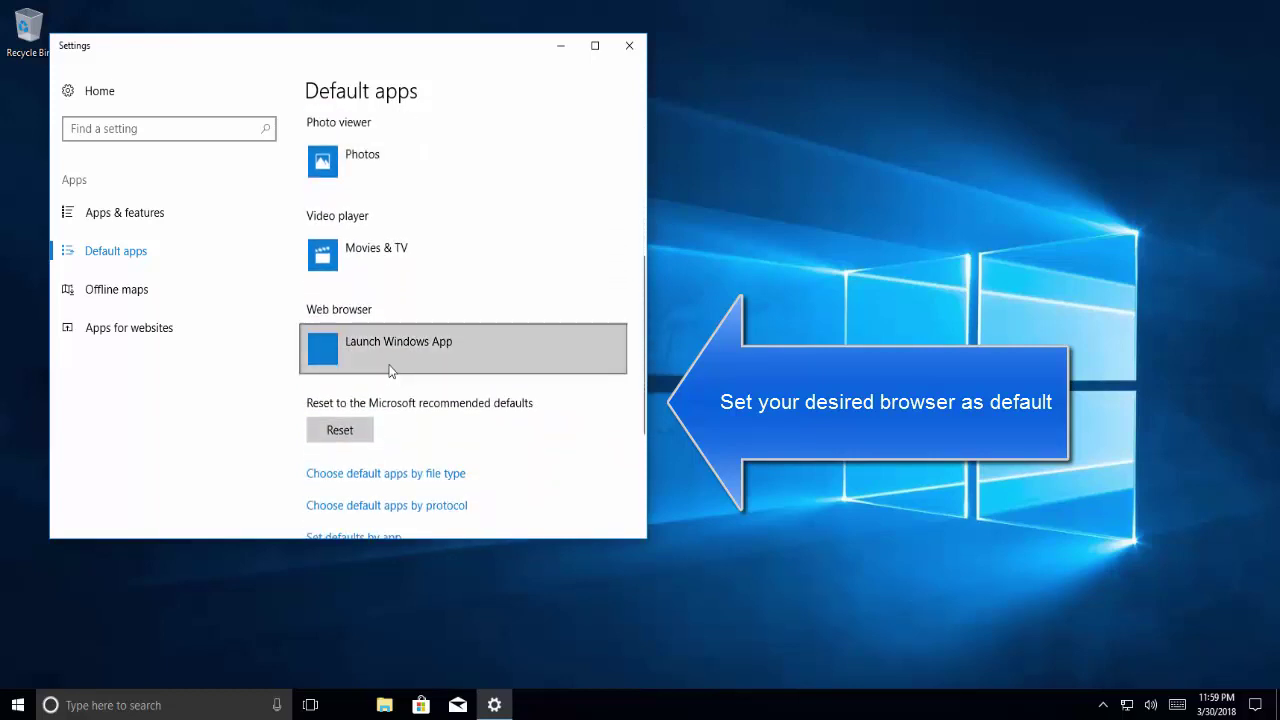
left_click(398, 348)
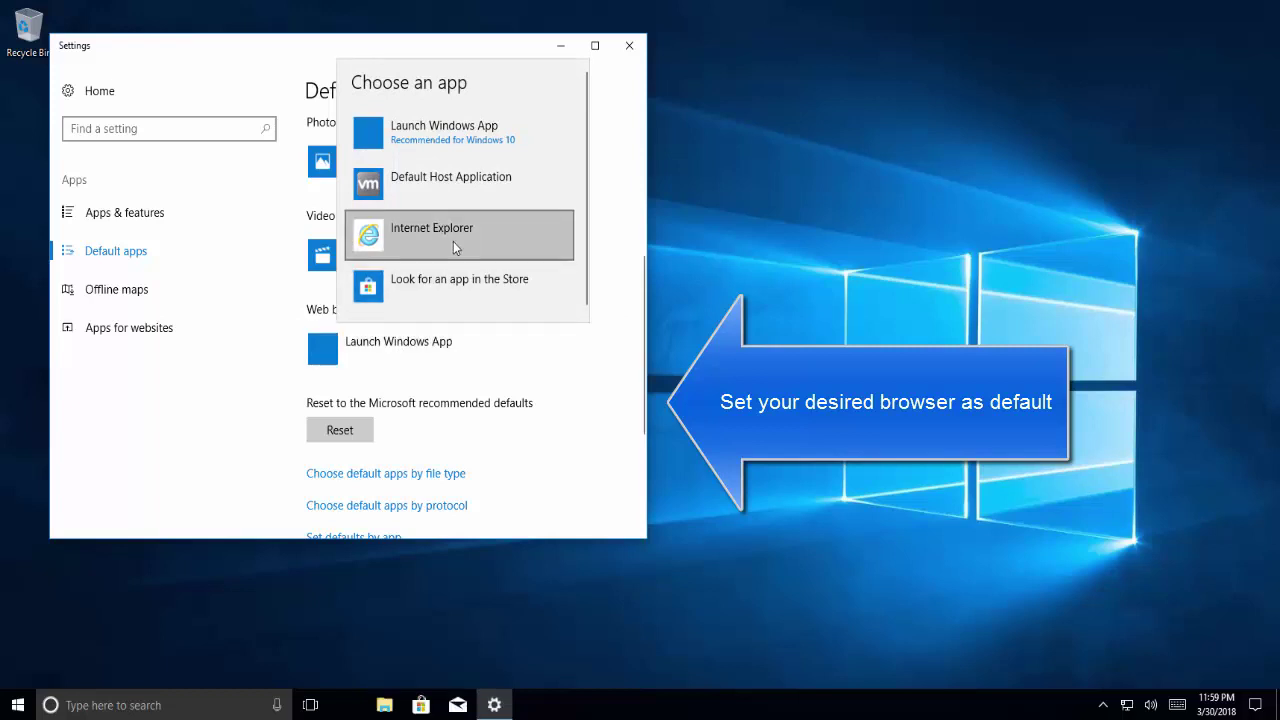
left_click(453, 241)
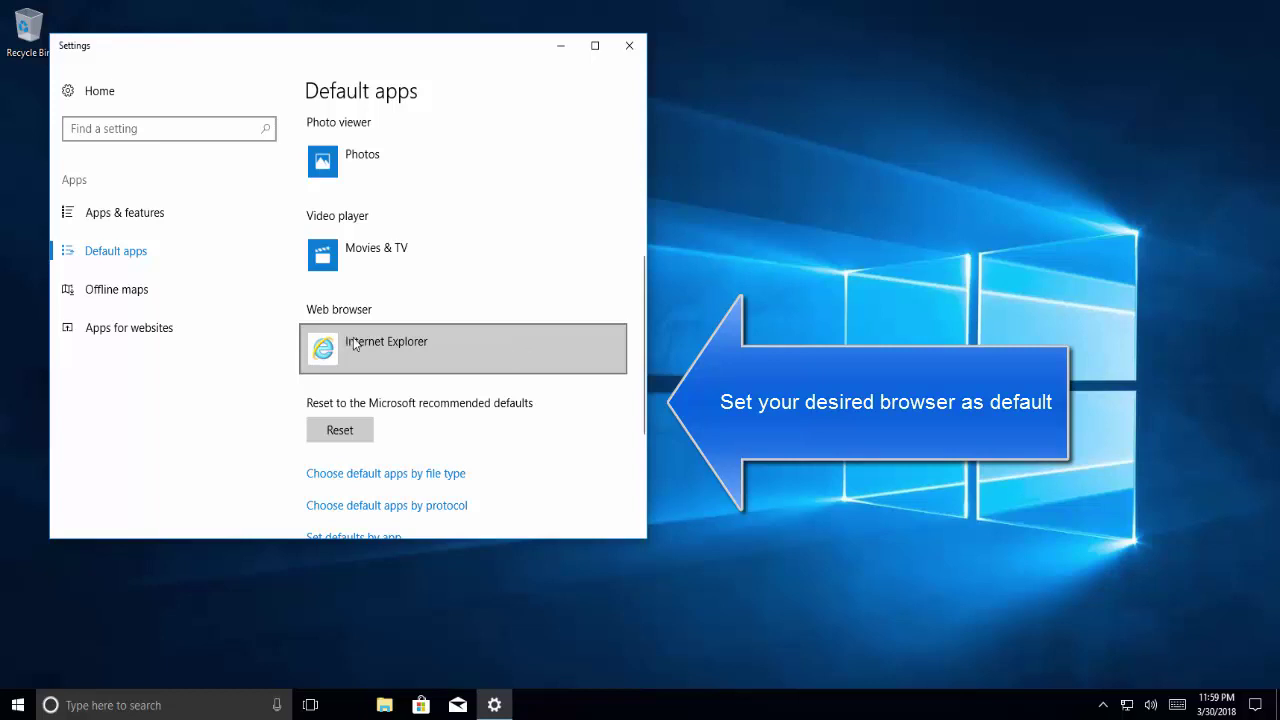
scroll(507, 340, "down", 3)
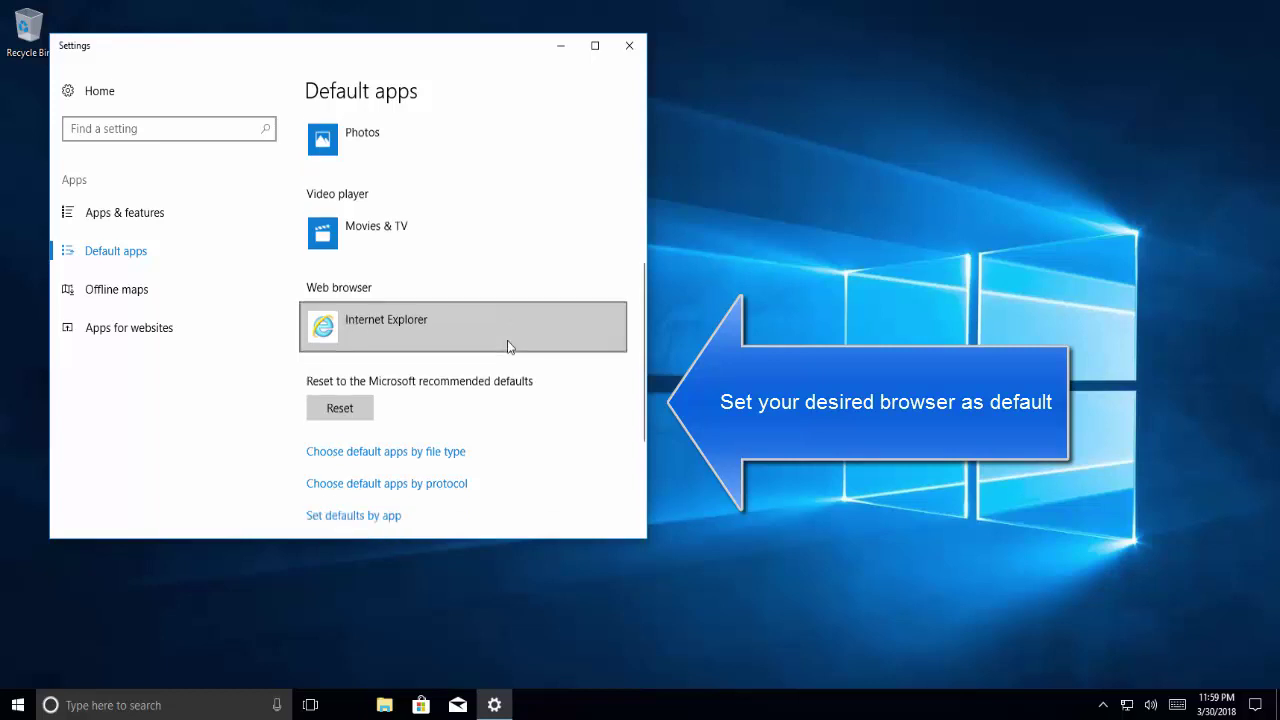
left_click(630, 45)
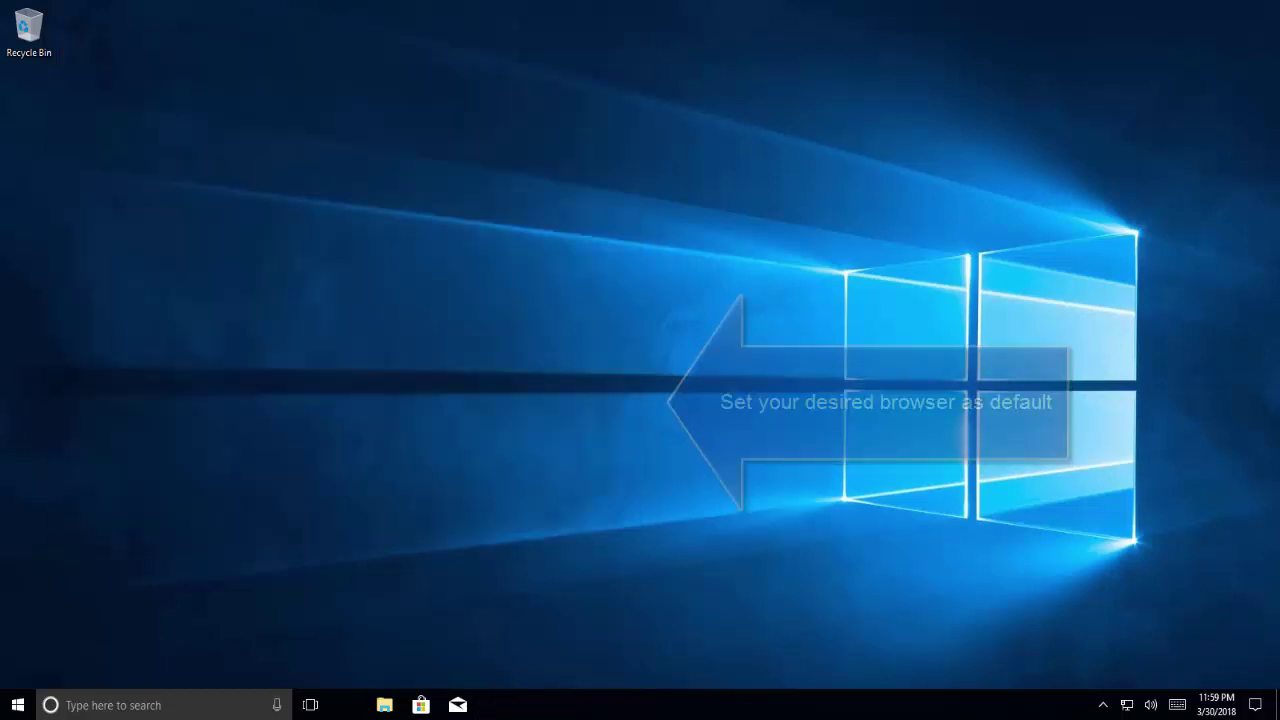
Step: Launch Windows PowerShell as administrator, allow it to make changes, and move its window toward the middle of the desktop
right_click(24, 711)
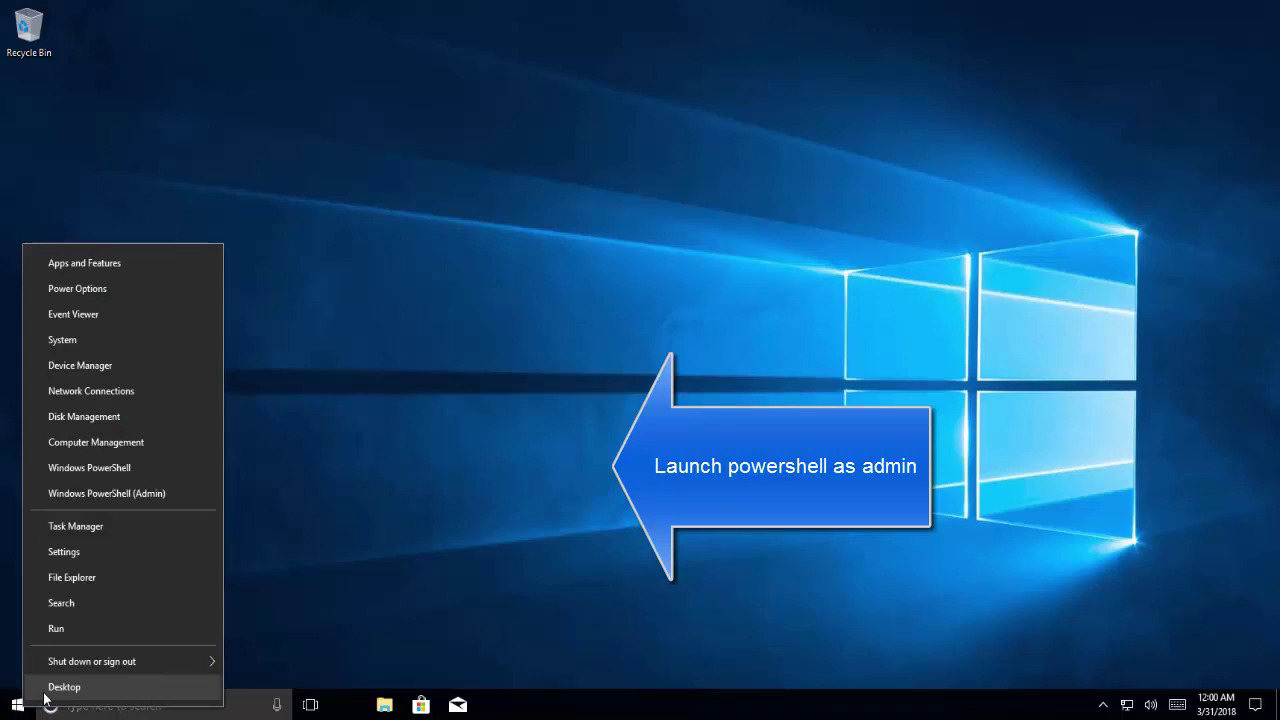
left_click(177, 491)
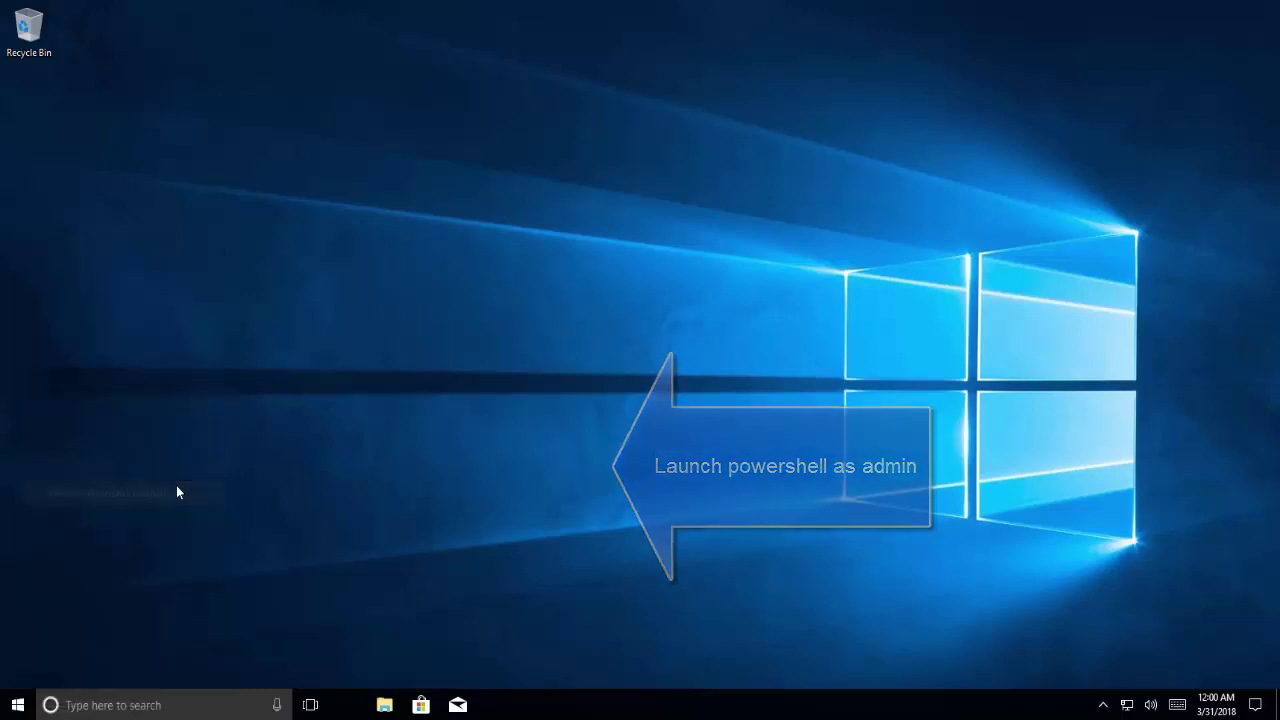
left_click(595, 458)
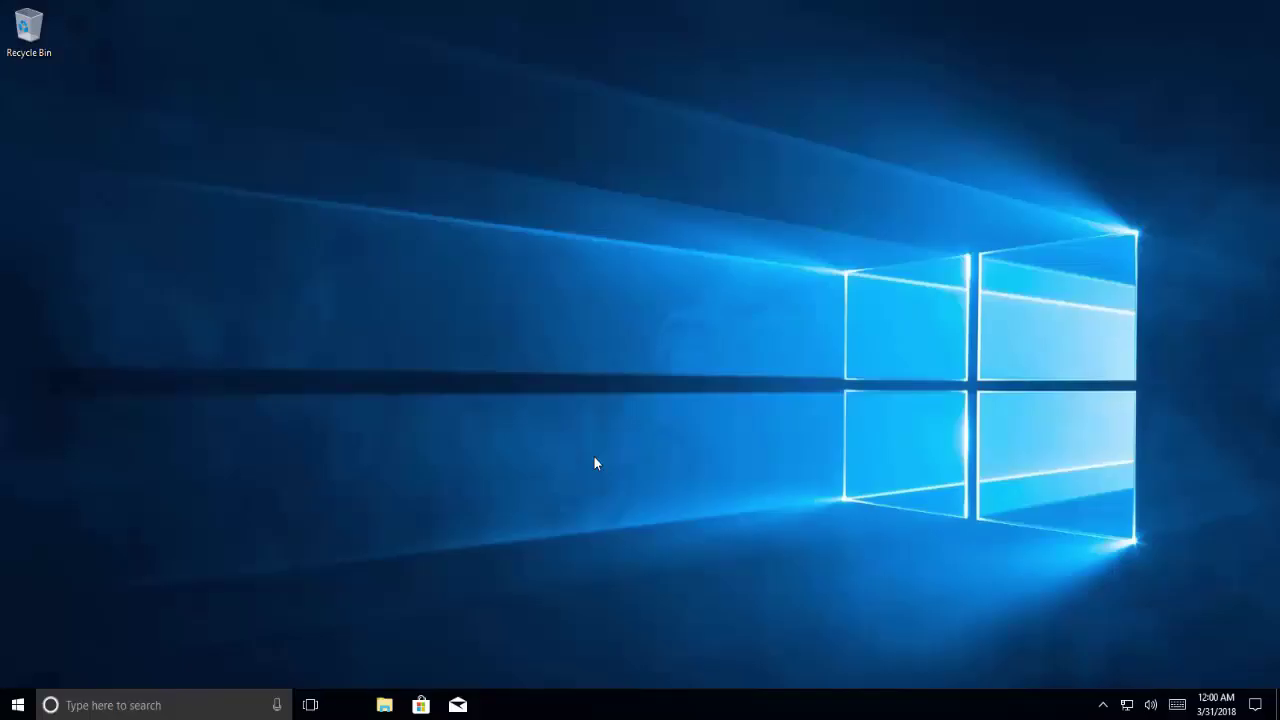
left_click_drag(469, 20, 707, 133)
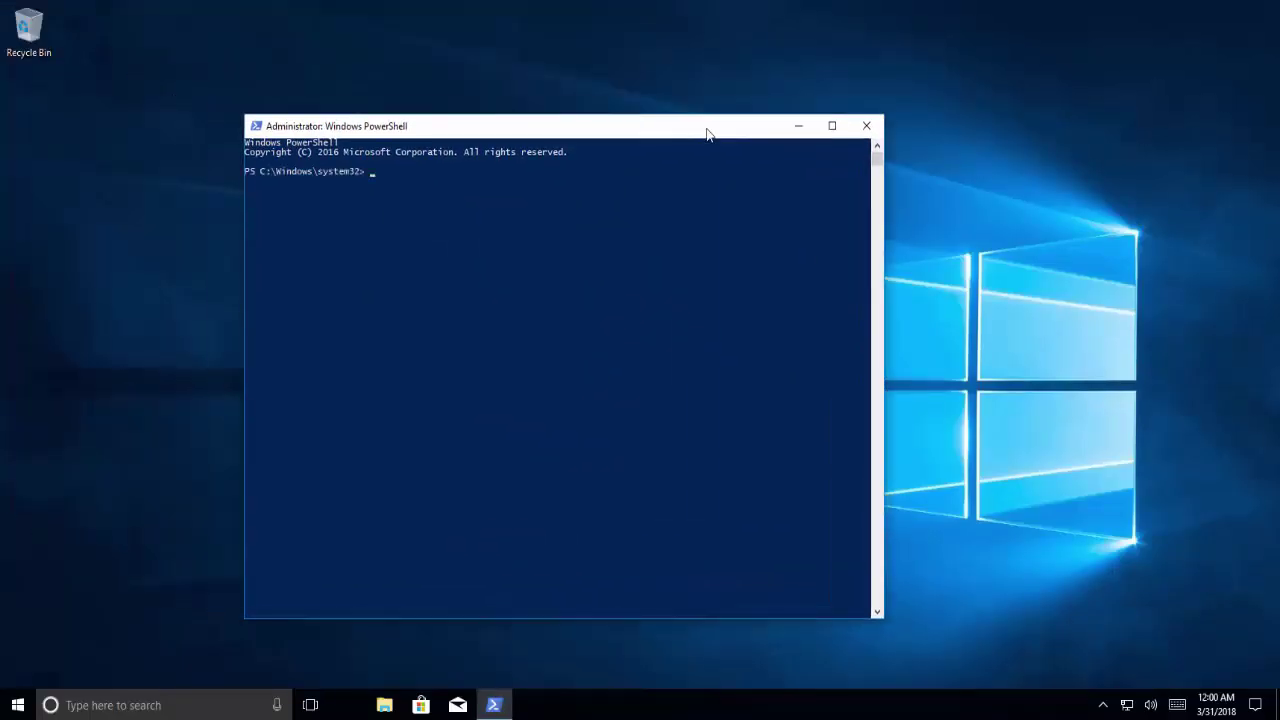
Step: Run Get-AppxPackage in PowerShell to list the installed app packages
left_click(622, 231)
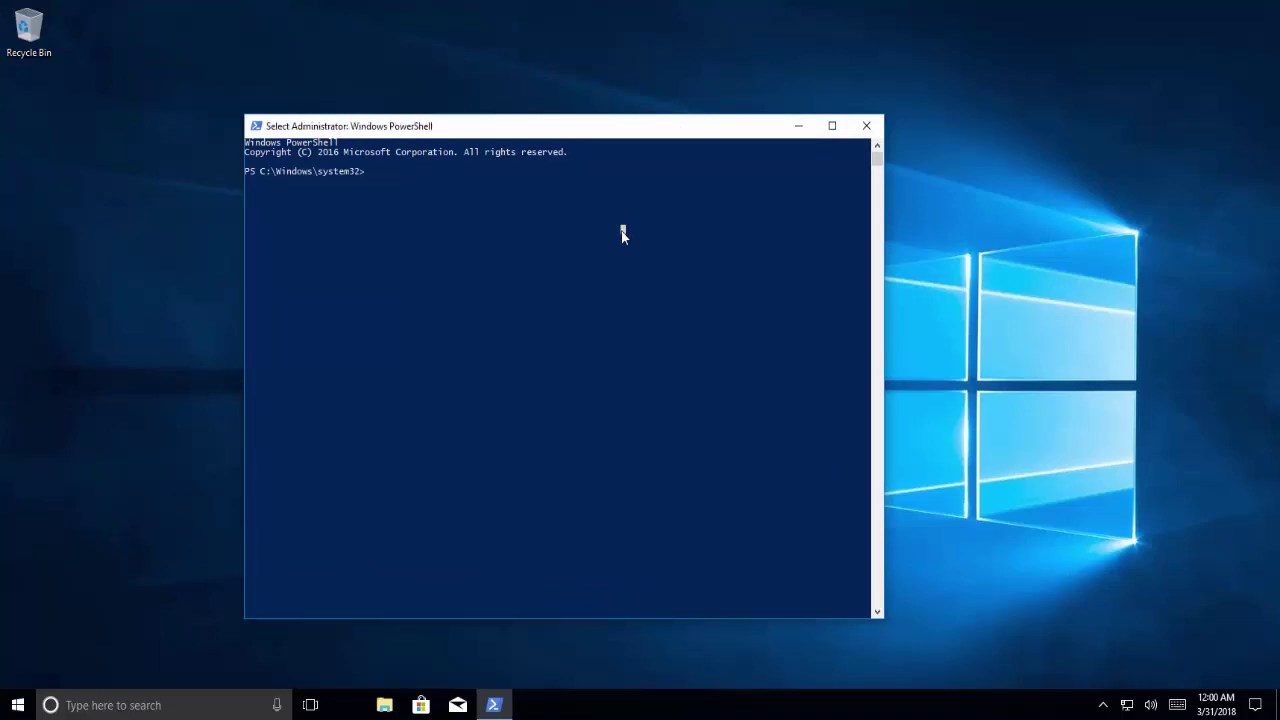
type("Get")
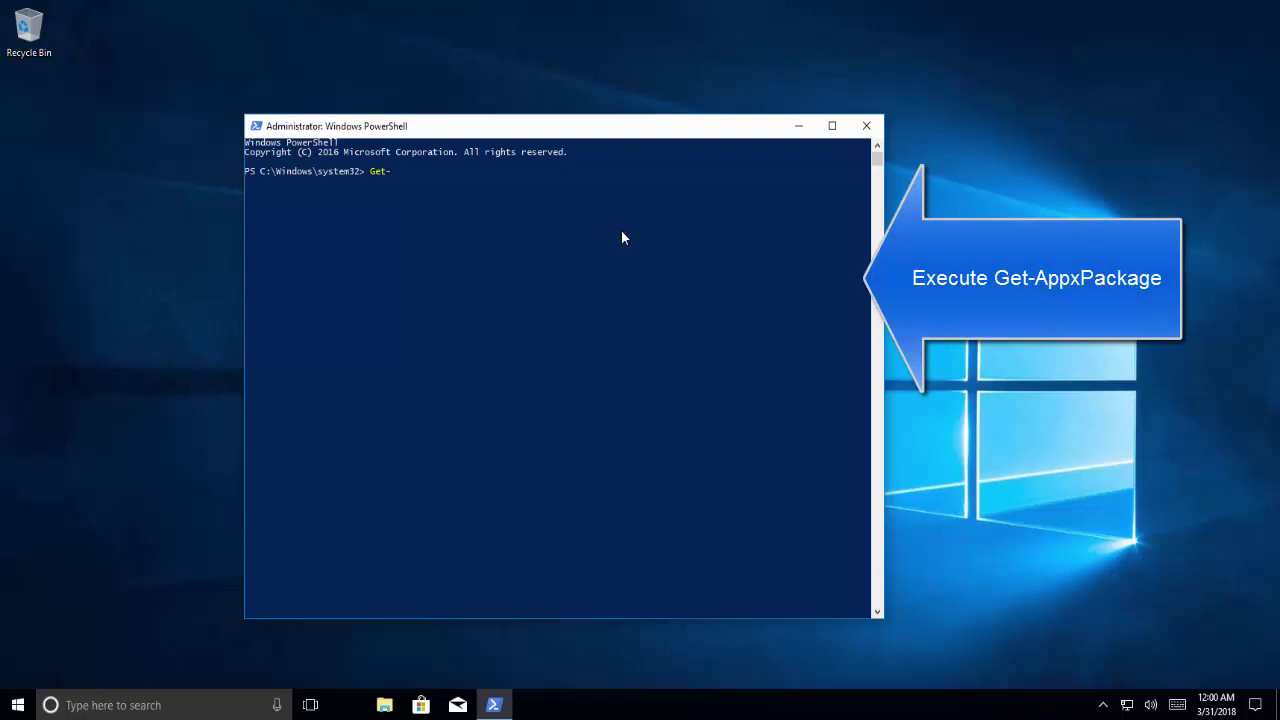
type("-AppxPackage")
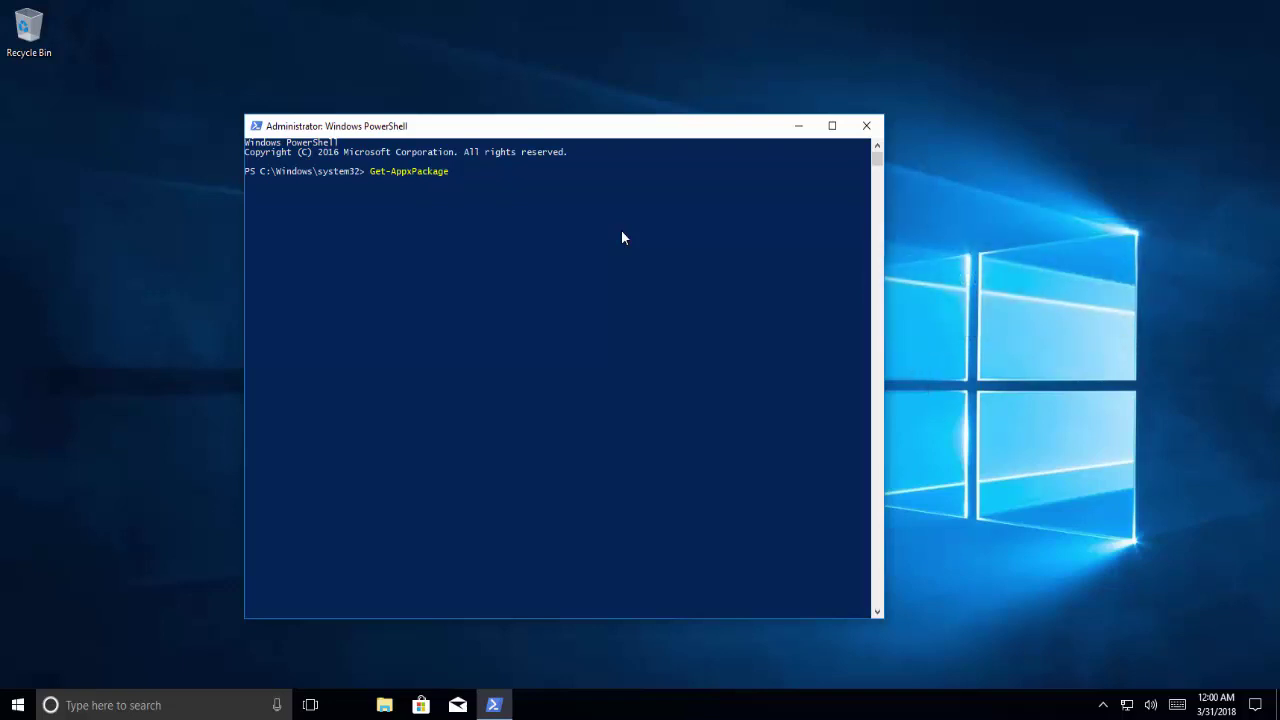
key("Return")
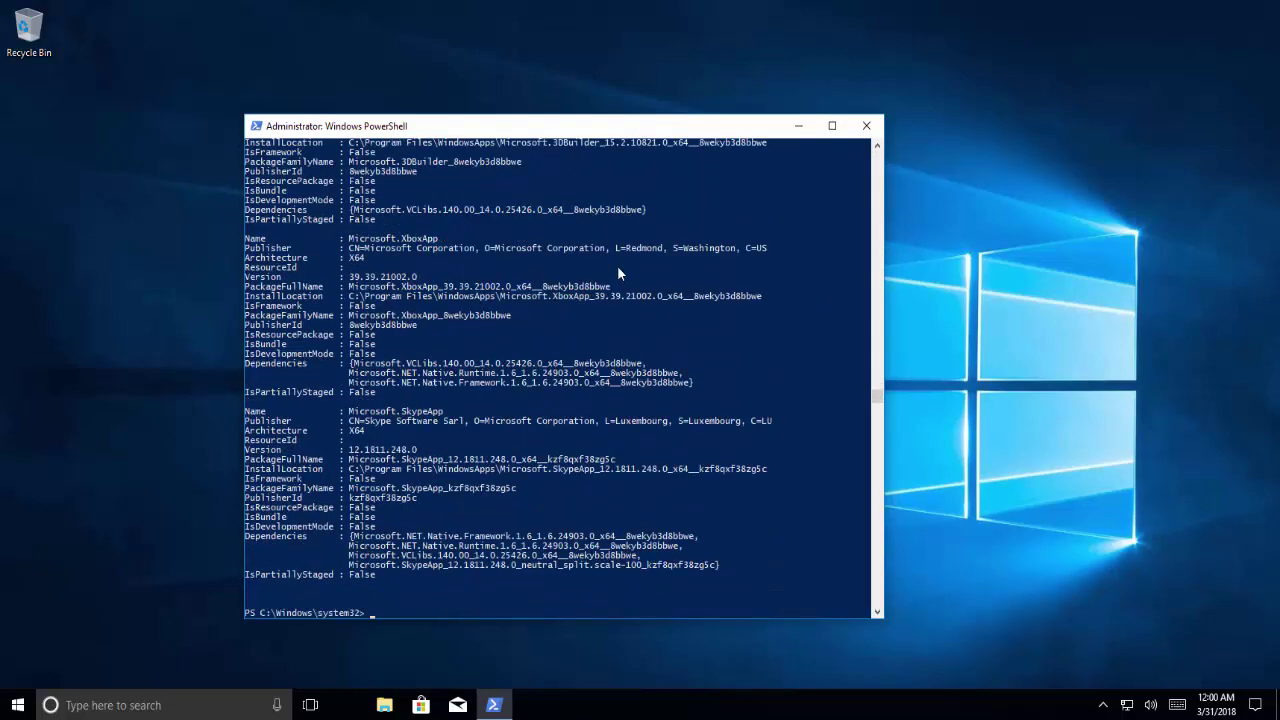
Step: Look back through the package listing for the Microsoft.MicrosoftEdge entry
left_click(642, 430)
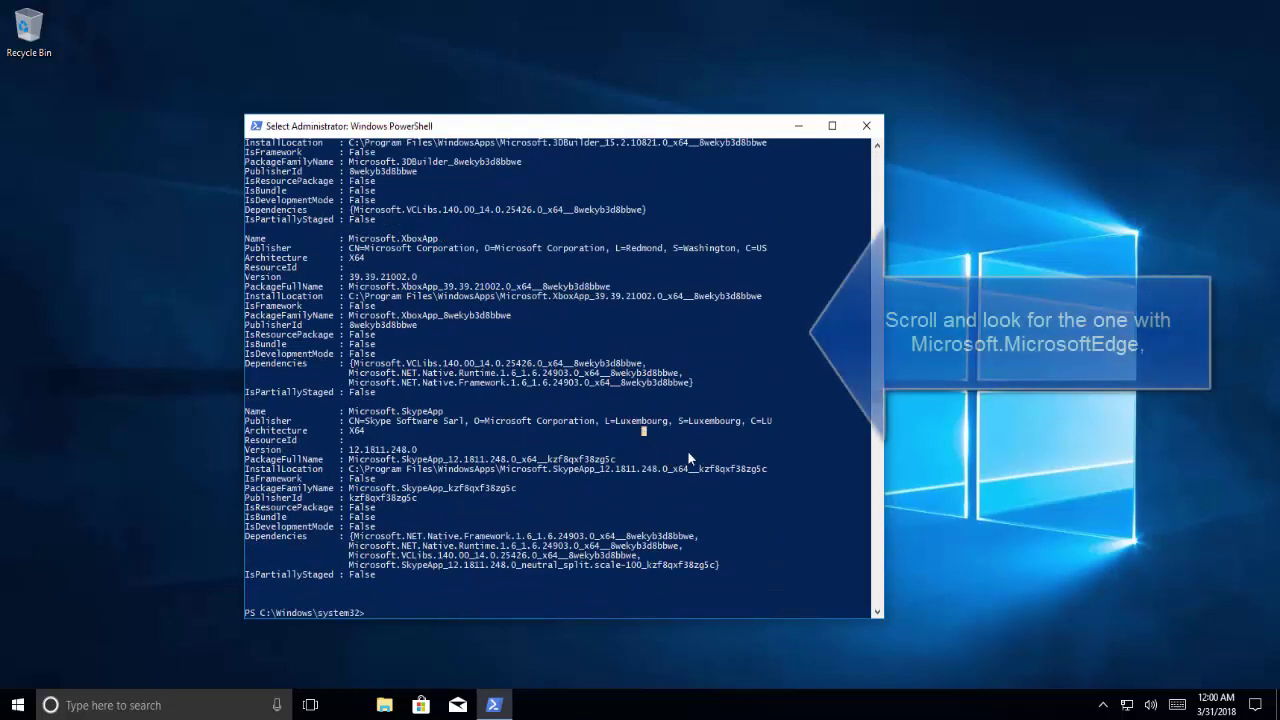
scroll(688, 455, "up", 13)
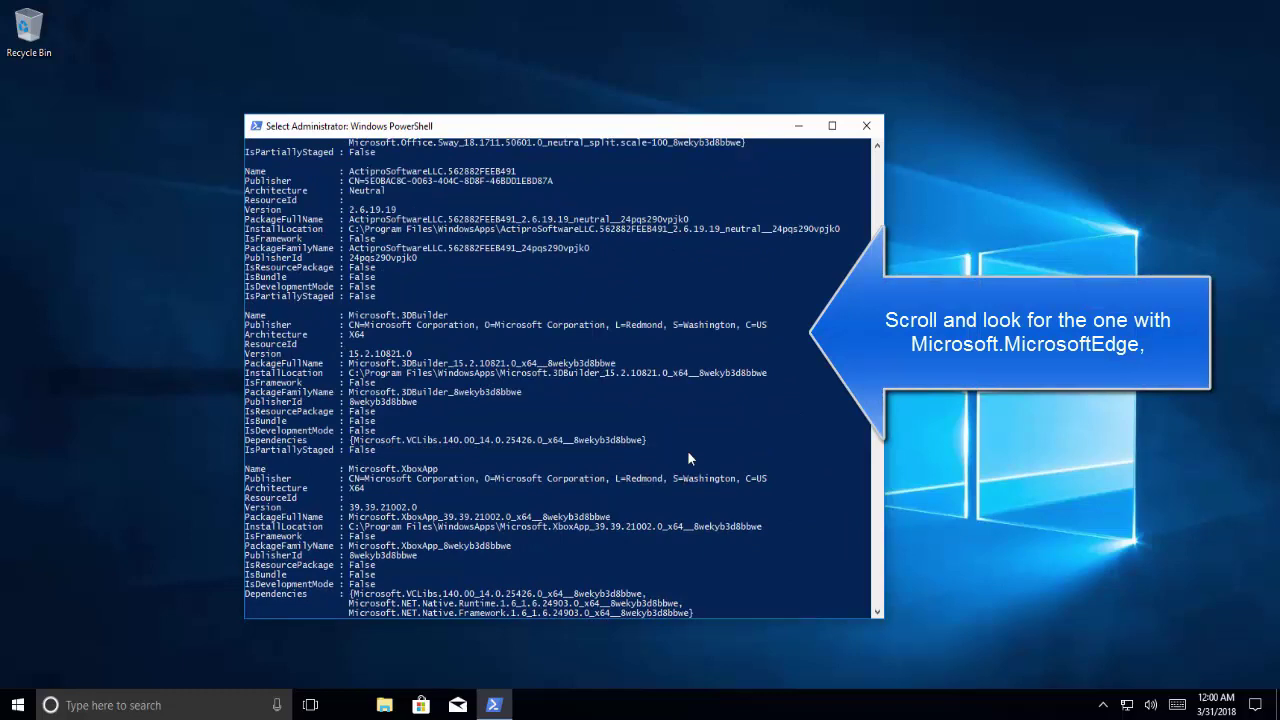
scroll(688, 455, "up", 15)
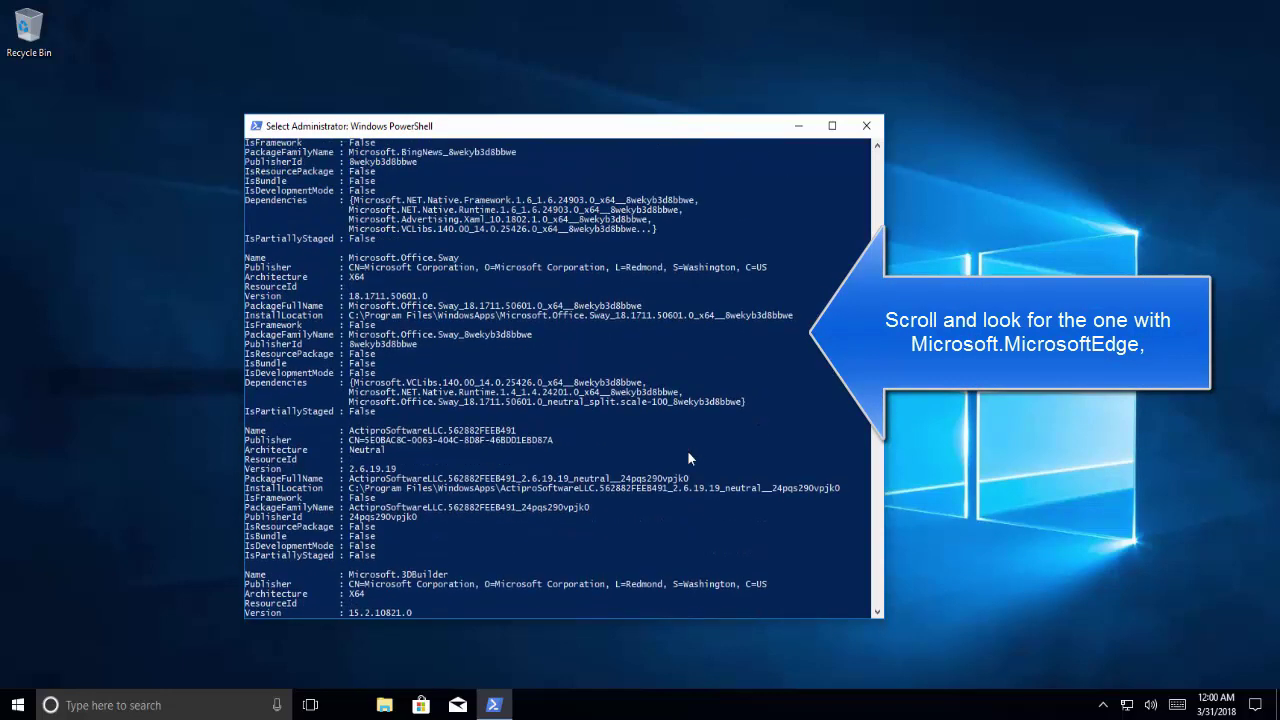
scroll(688, 458, "up", 8)
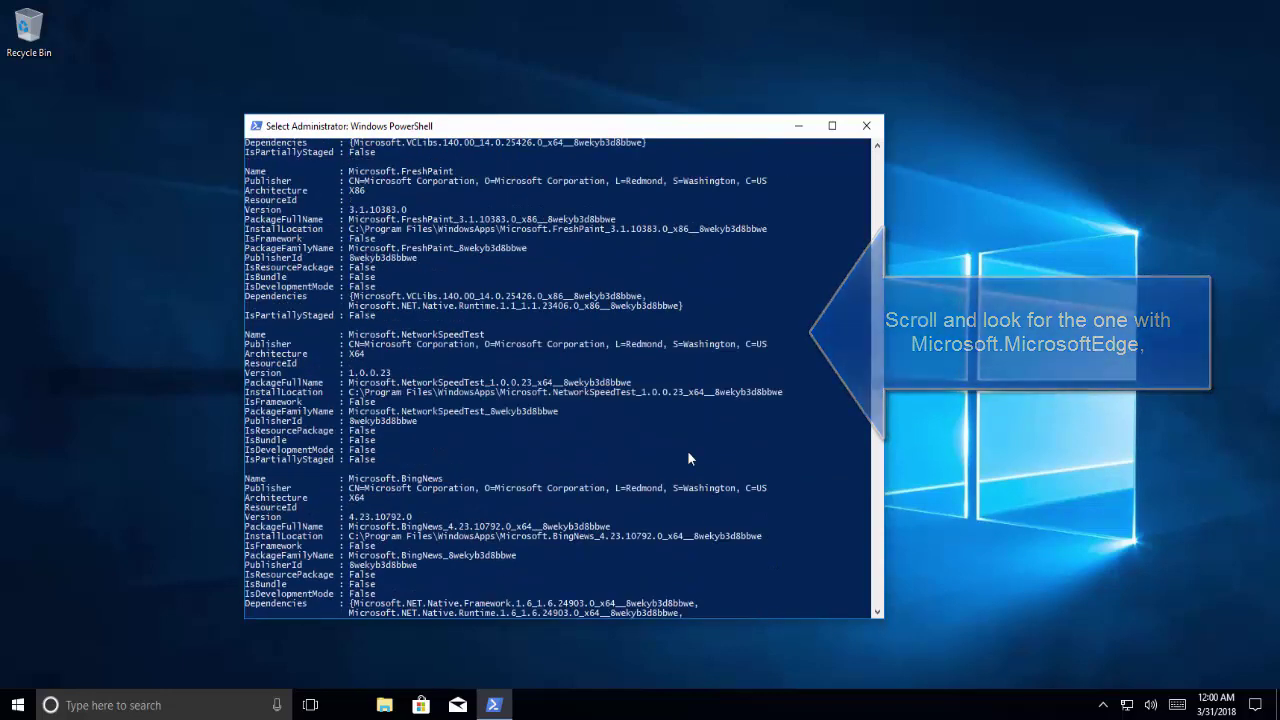
scroll(688, 458, "up", 6)
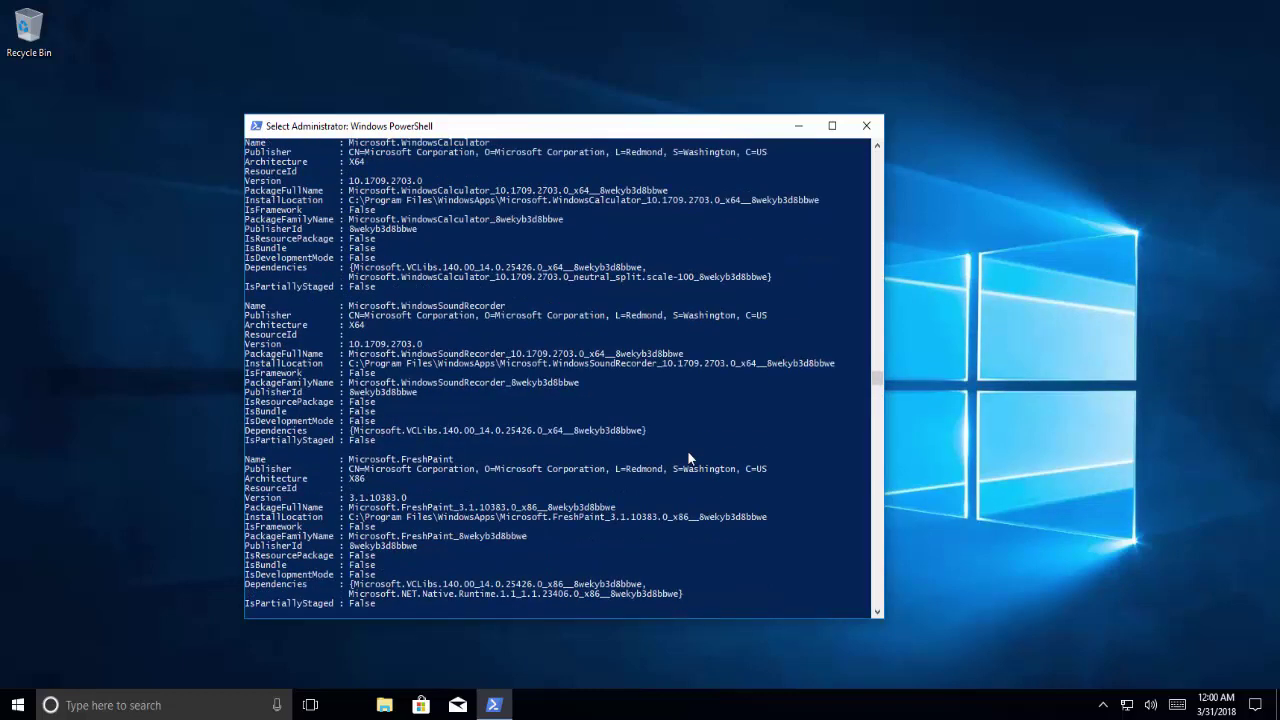
scroll(687, 458, "up", 4)
scroll(688, 458, "up", 7)
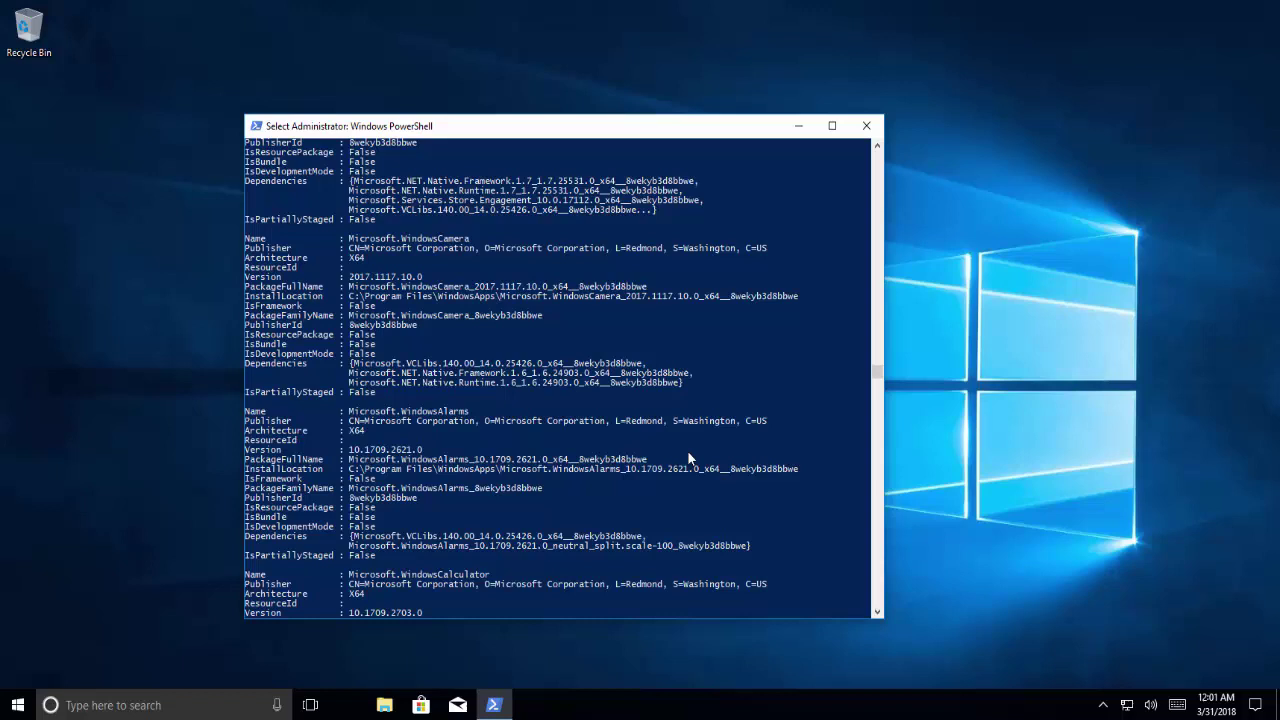
scroll(687, 458, "up", 5)
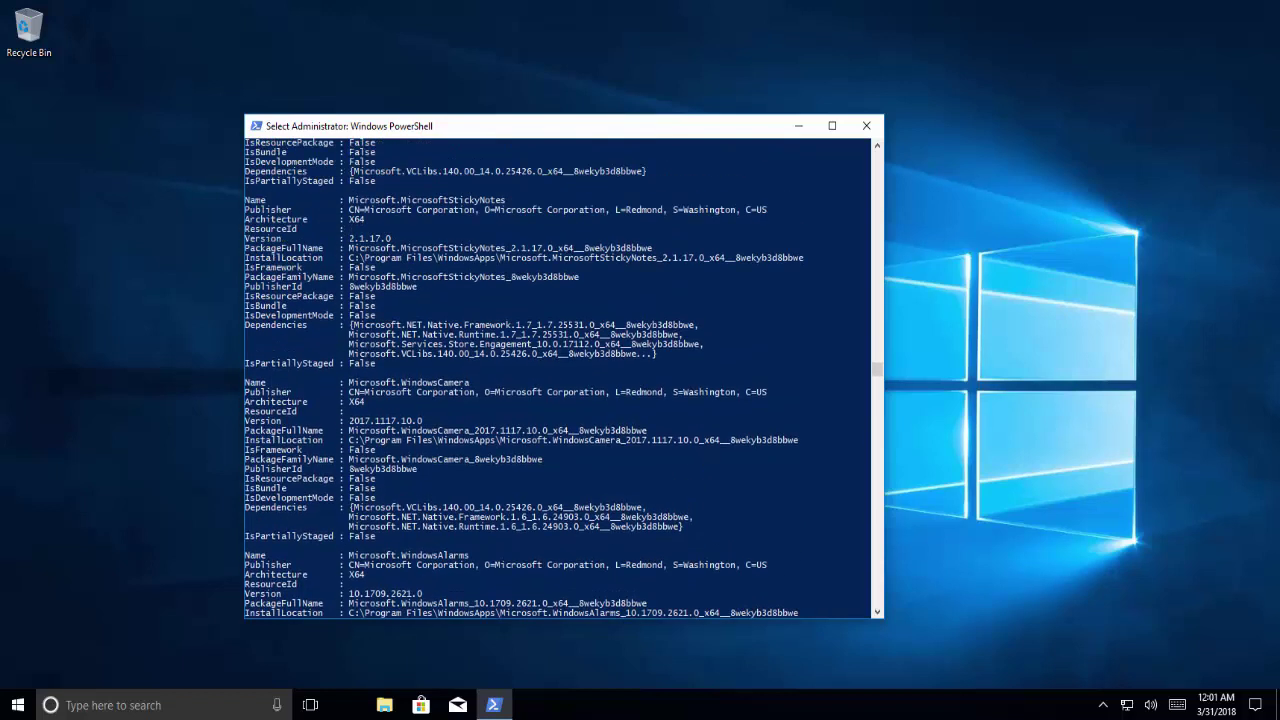
scroll(737, 380, "up", 15)
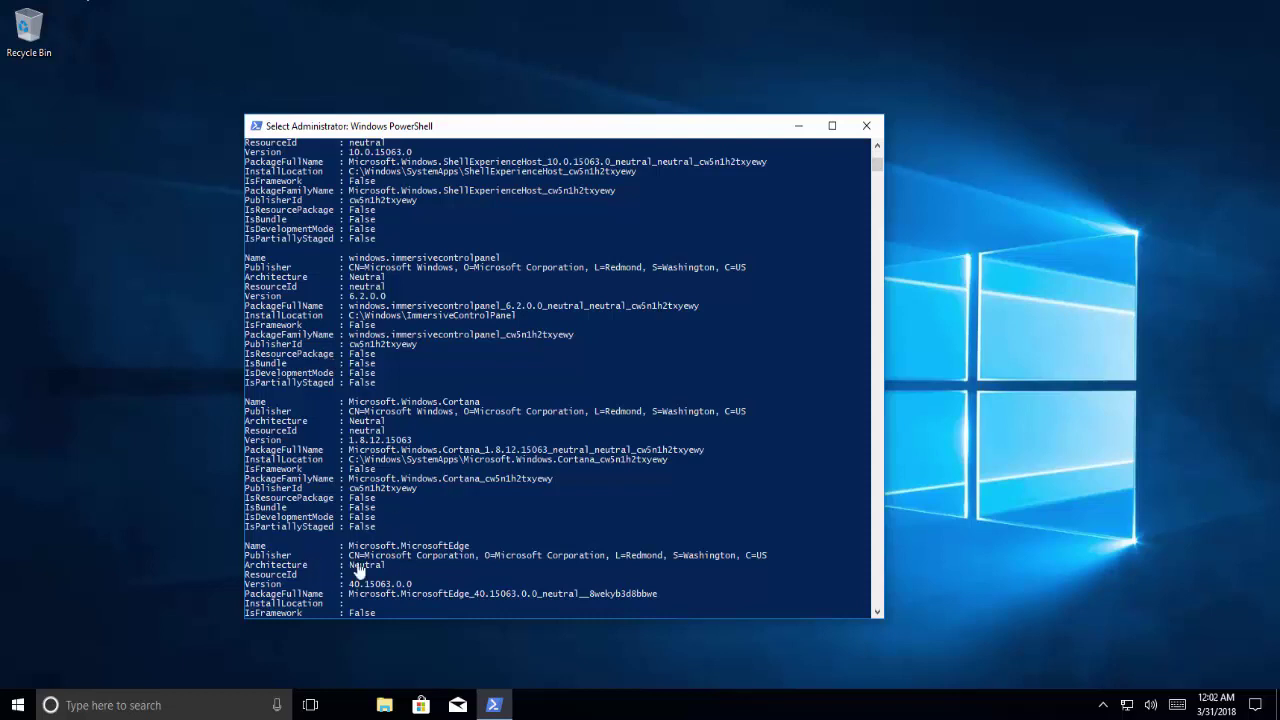
Step: Copy the PackageFullName of the Microsoft.MicrosoftEdge package, Microsoft.MicrosoftEdge_40.15063.0.0_neutral__8wekyb3d8bbwe, from the listing
scroll(497, 555, "down", 1)
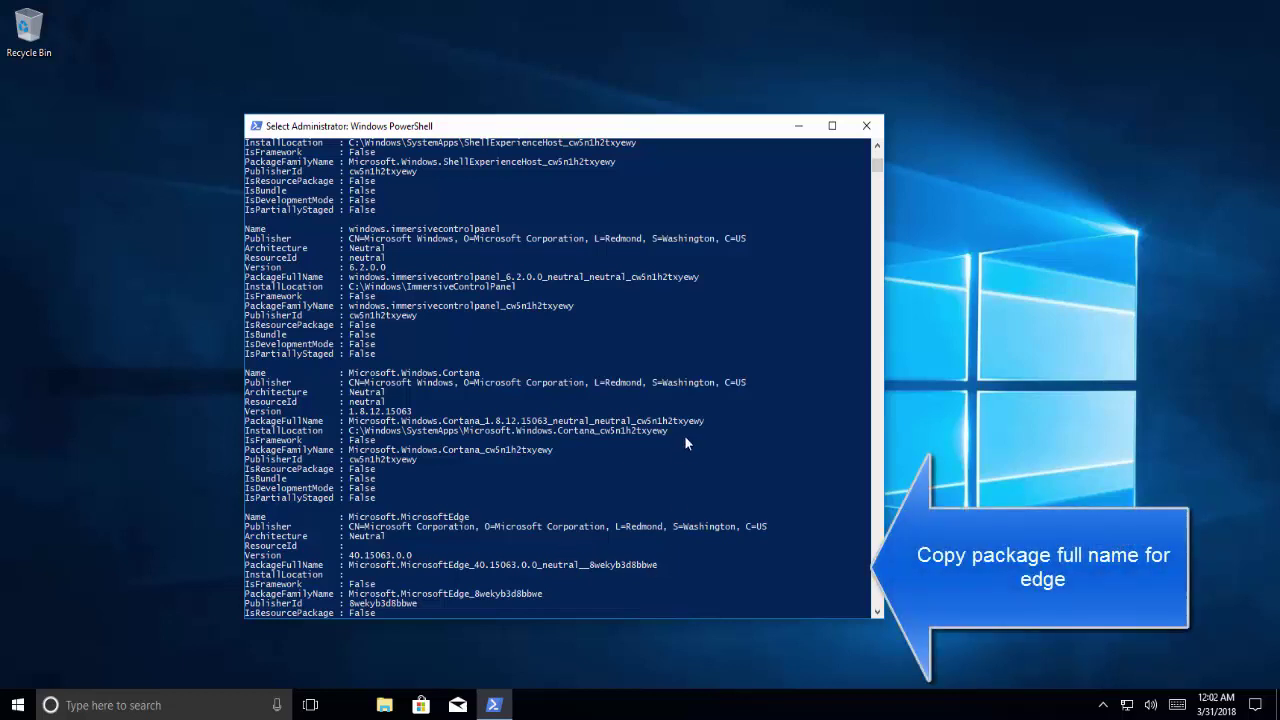
scroll(686, 441, "down", 1)
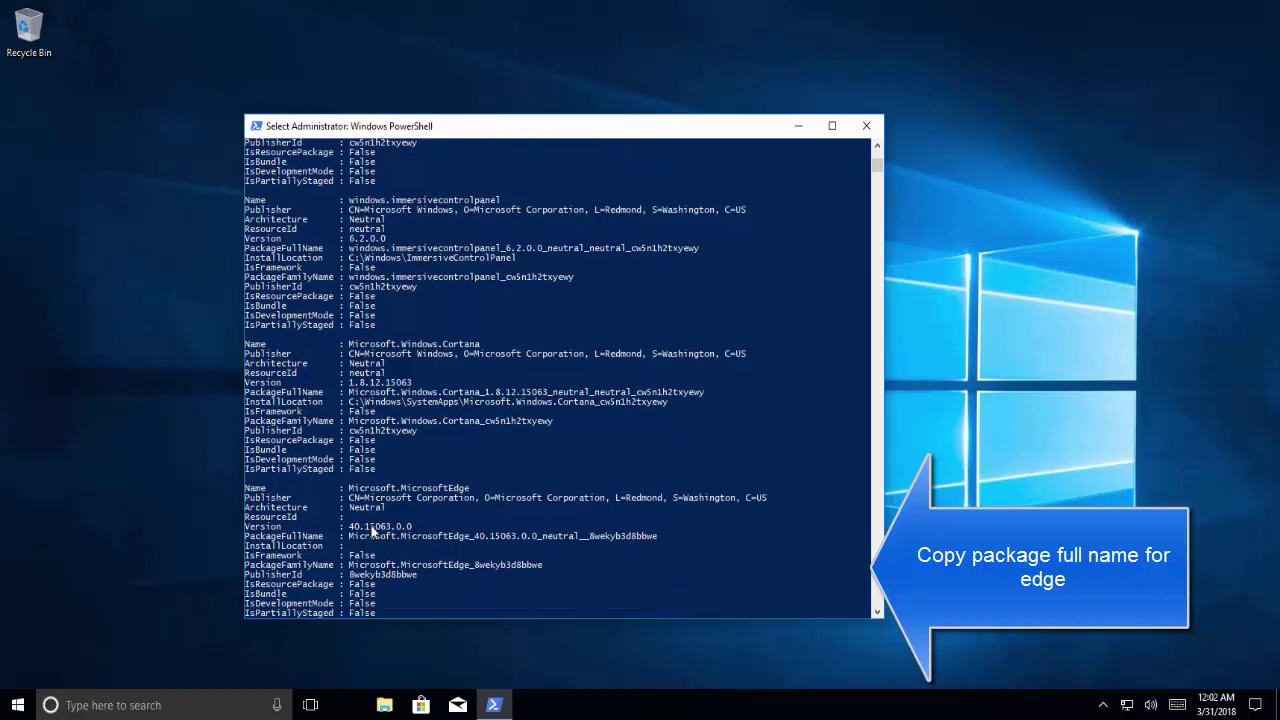
left_click(347, 537)
left_click_drag(350, 540, 642, 534)
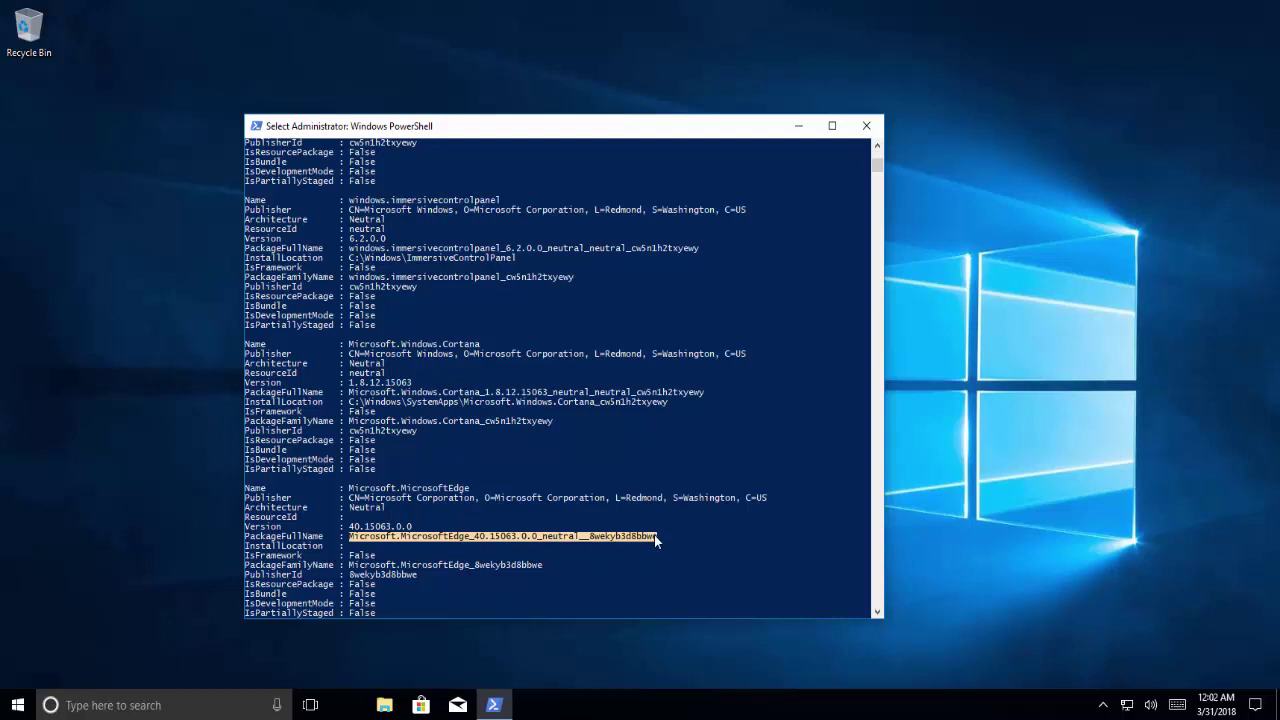
right_click(644, 533)
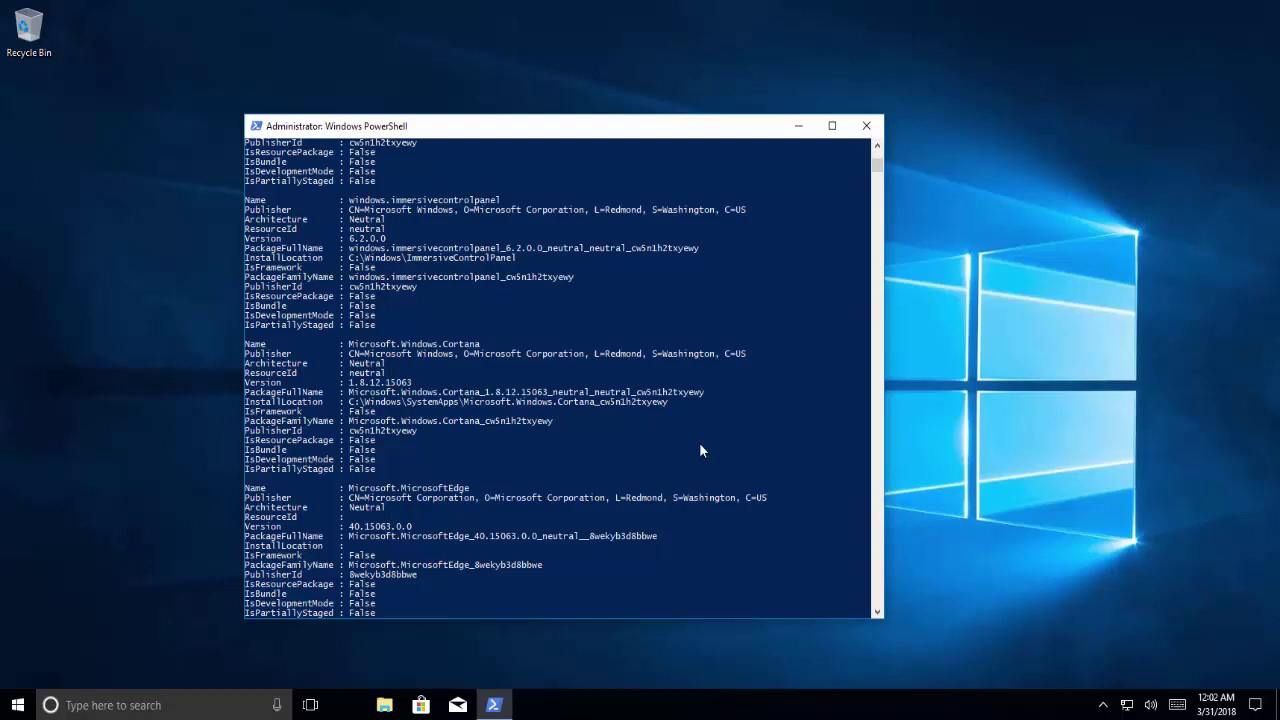
Step: Enter Get-AppxPackage Microsoft.MicrosoftEdge_40.15063.0.0_neutral__8wekyb3d8bbwe | Remove-AppxPackage at the prompt below the listing, and clear the line
scroll(699, 442, "down", 5)
left_click_drag(877, 177, 891, 485)
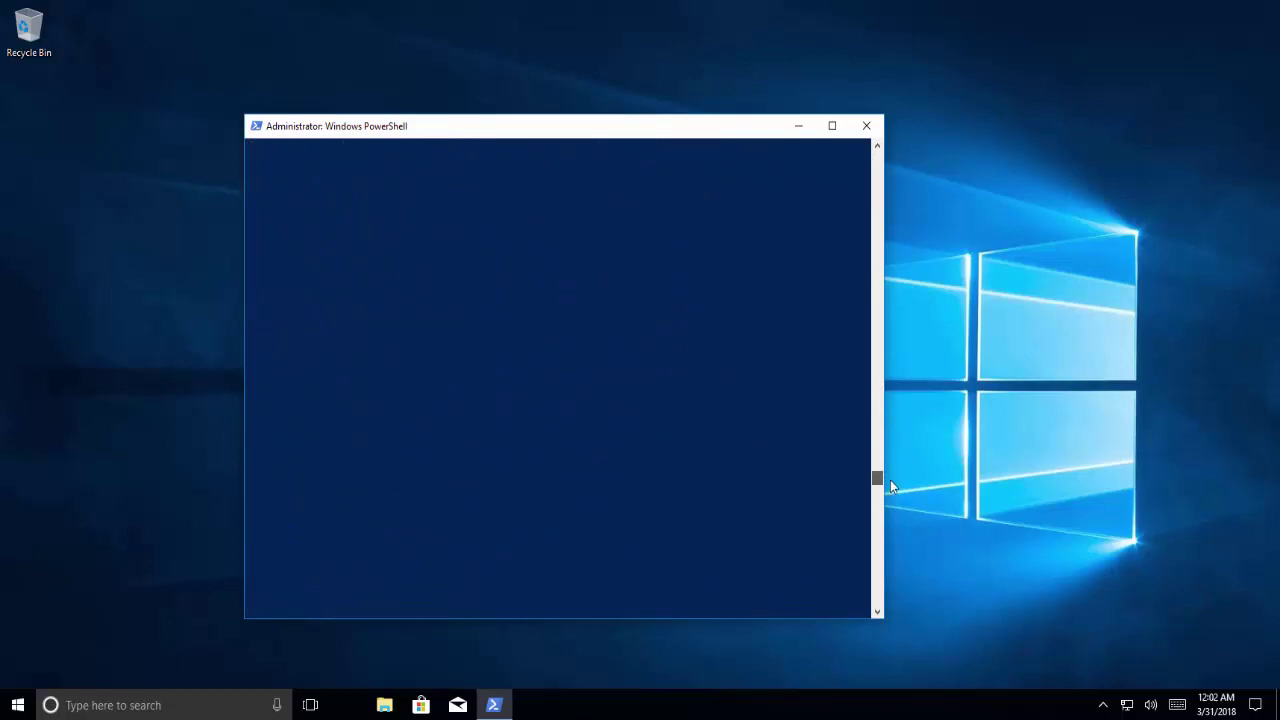
mouse_move(885, 418)
left_mouse_down()
mouse_move(882, 377)
mouse_move(882, 400)
left_mouse_up()
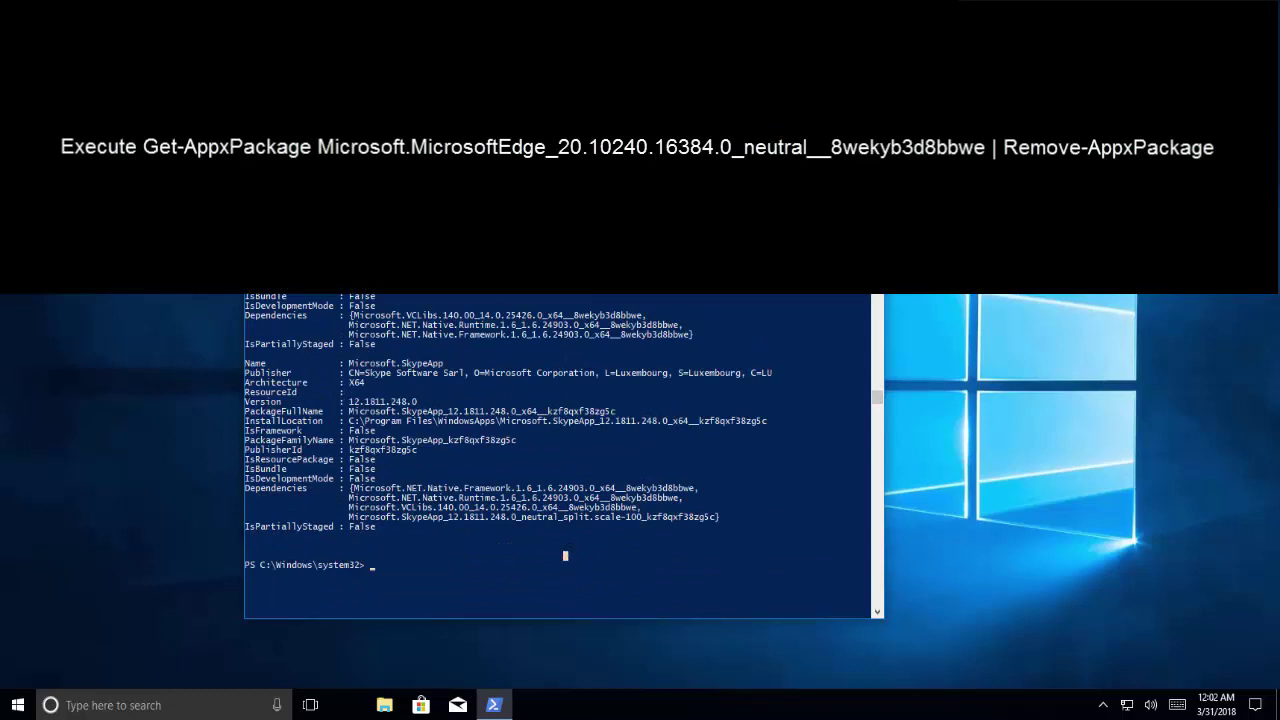
left_click(444, 498)
type("Get-AppxPackage")
type("Microsoft.MicrosoftEdge_40.15063.0.0_neutral__8wekyb3d8bbwe")
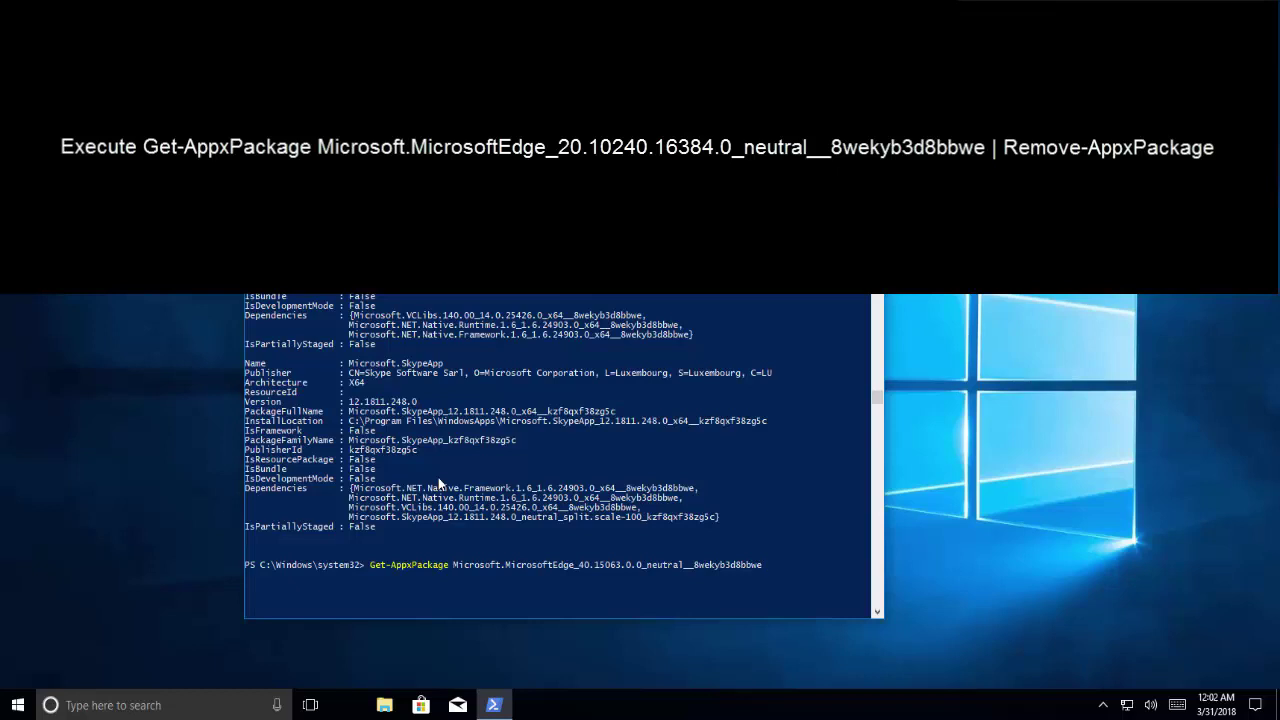
type("|")
type(" Remove")
type("-A")
type("ppxP")
type("ackage")
key("Return")
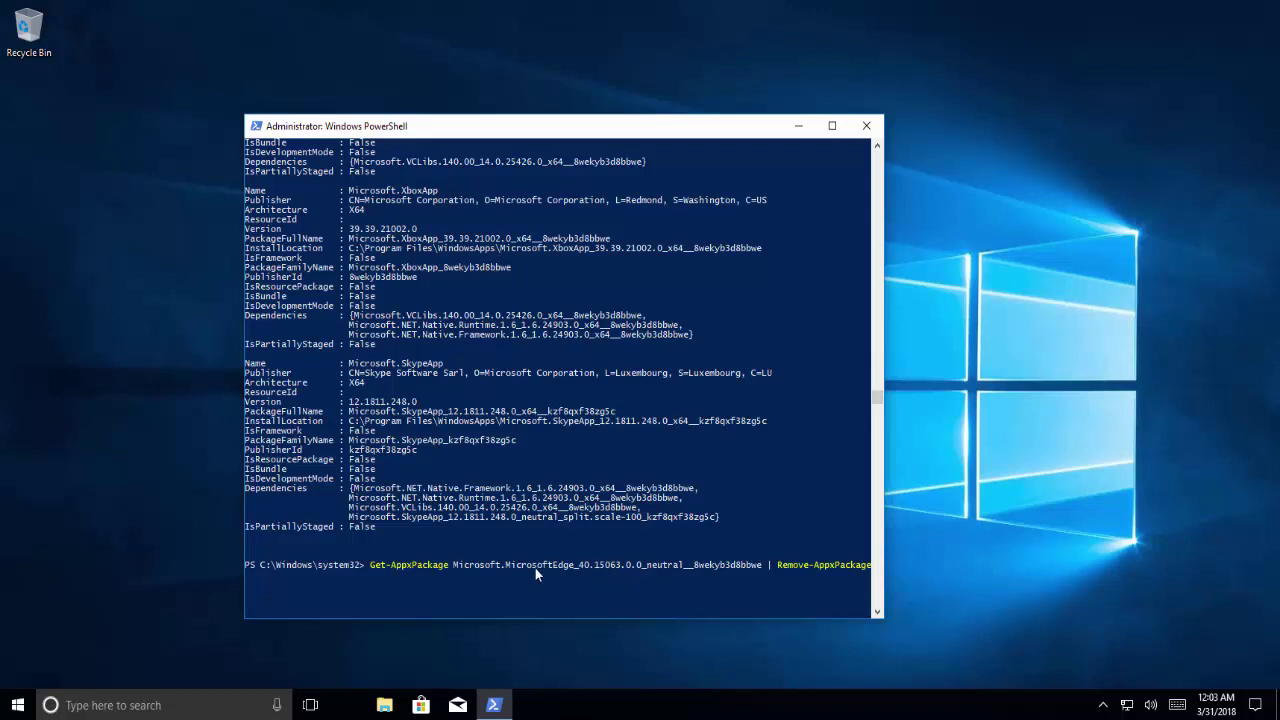
key("Escape")
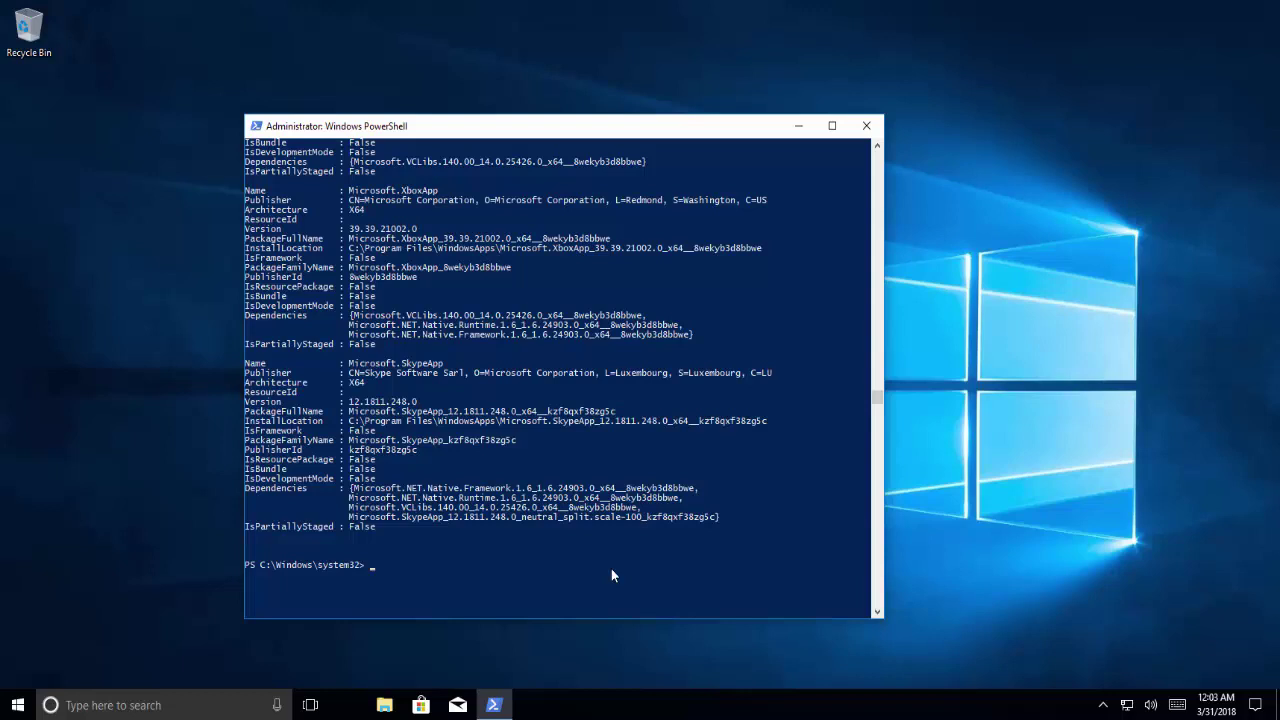
Step: Enter Get-AppxPackage *edge* | Remove-AppxPackage at the prompt and close the PowerShell window
type("Get")
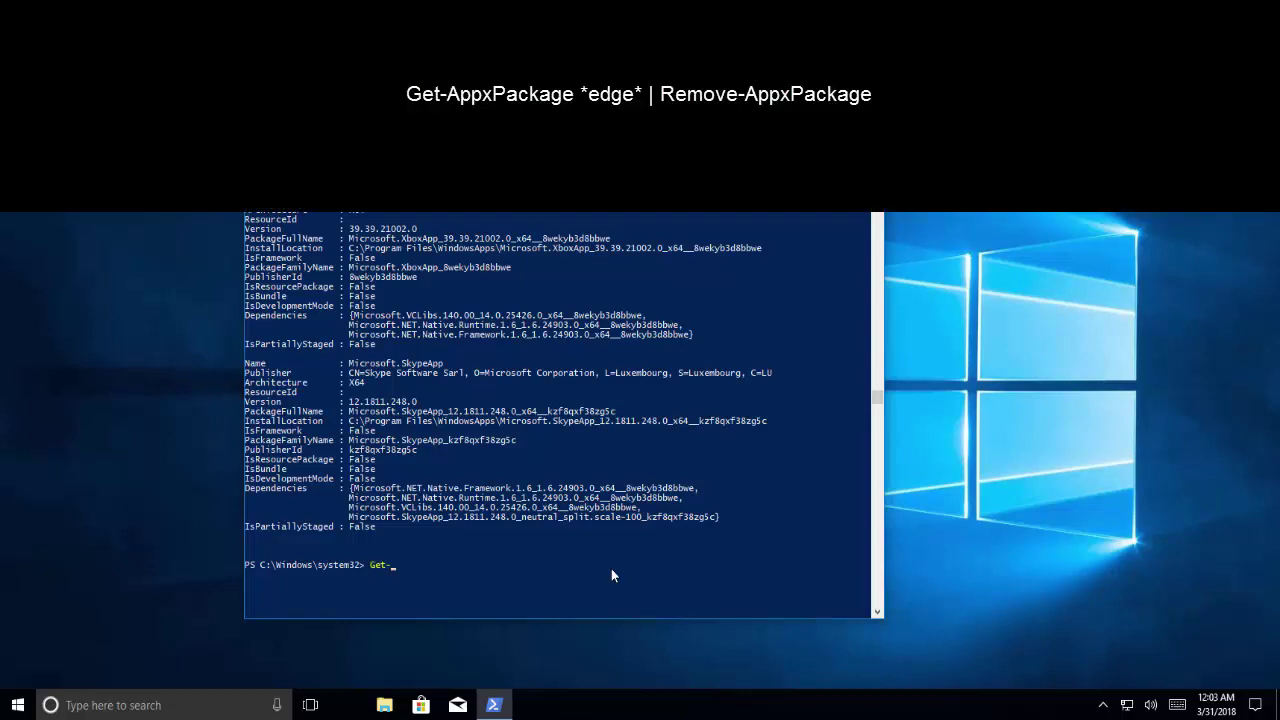
type("-AppxP")
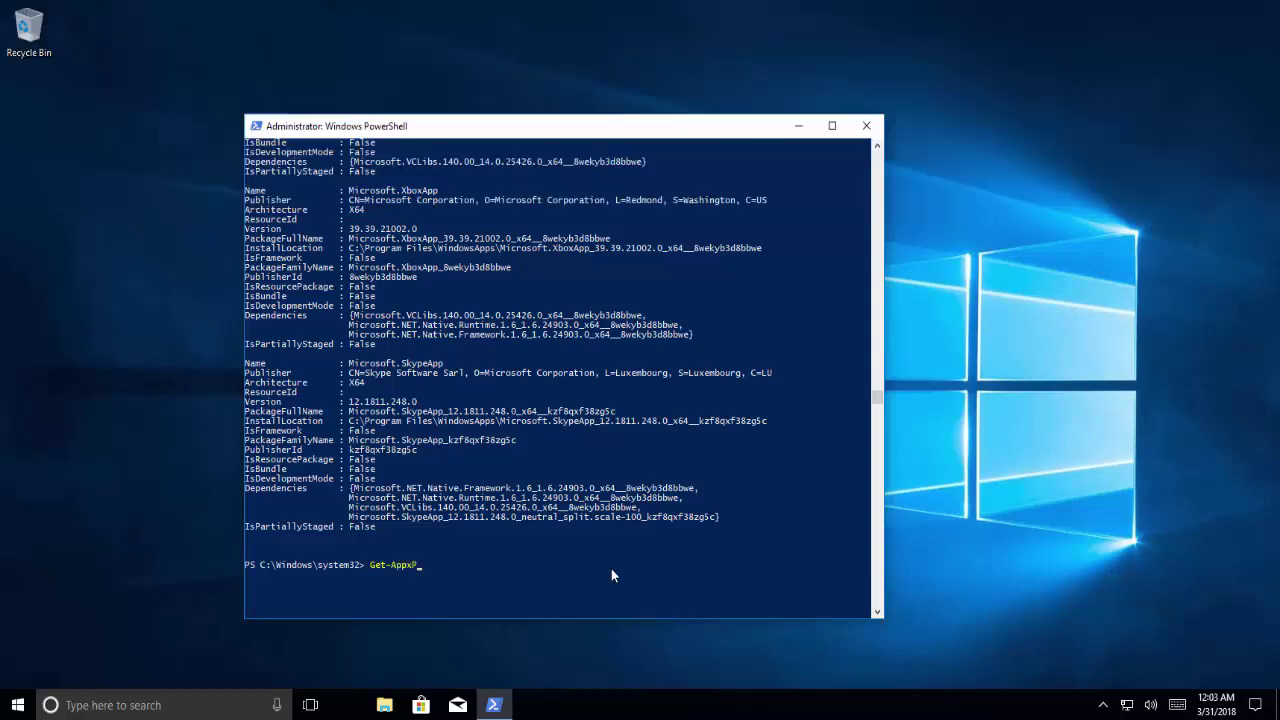
type("ackage *edge* | Remove-AppxPackage")
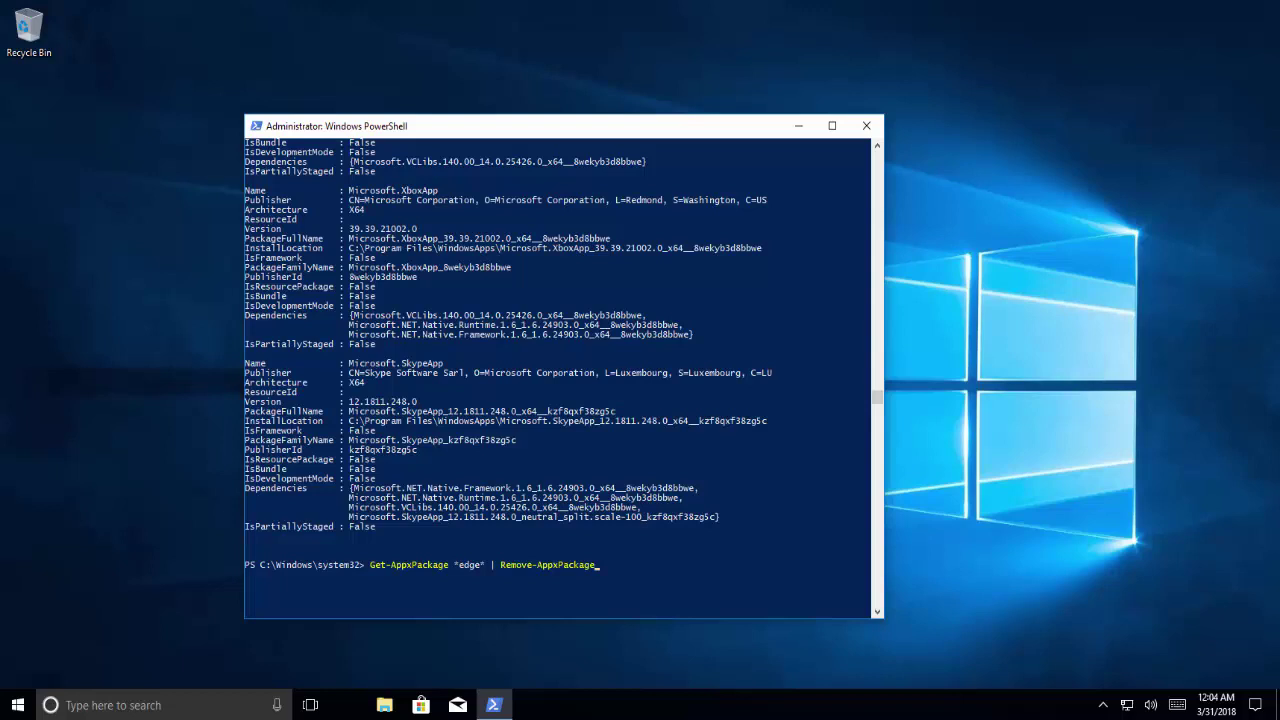
left_click(866, 126)
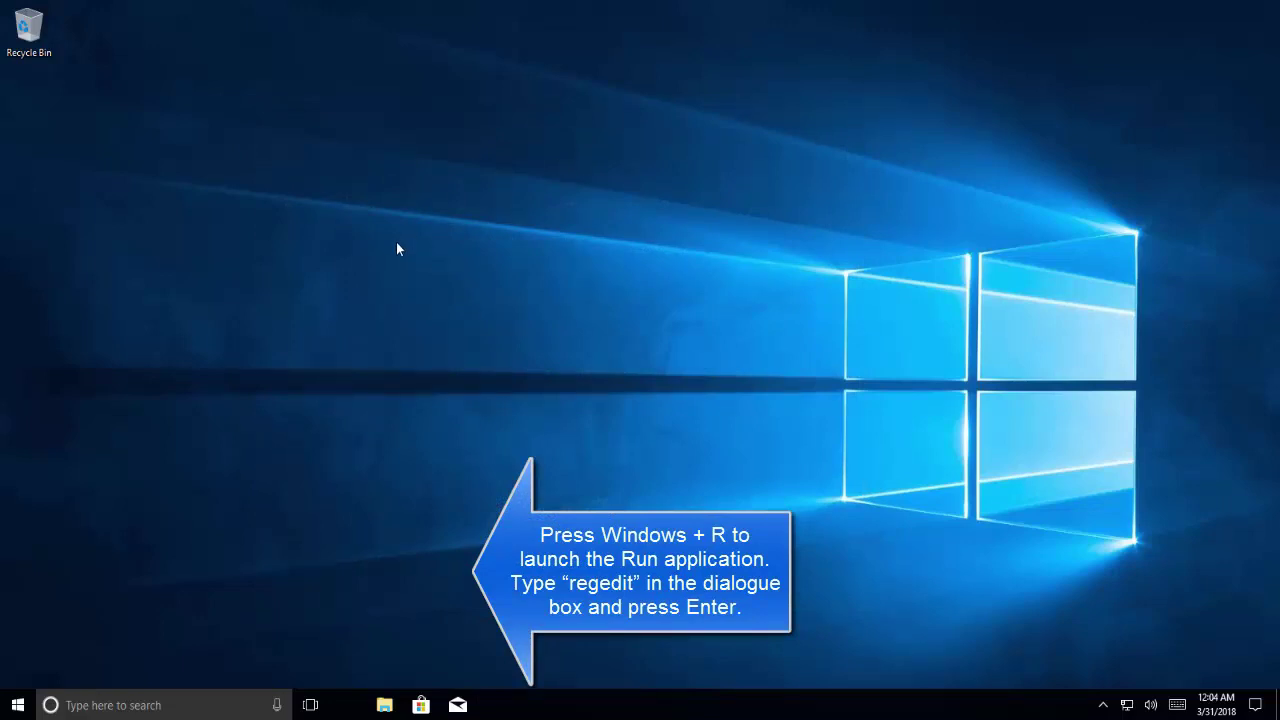
Step: Launch Registry Editor with the regedit command and allow it to make changes to the device
key("super+r")
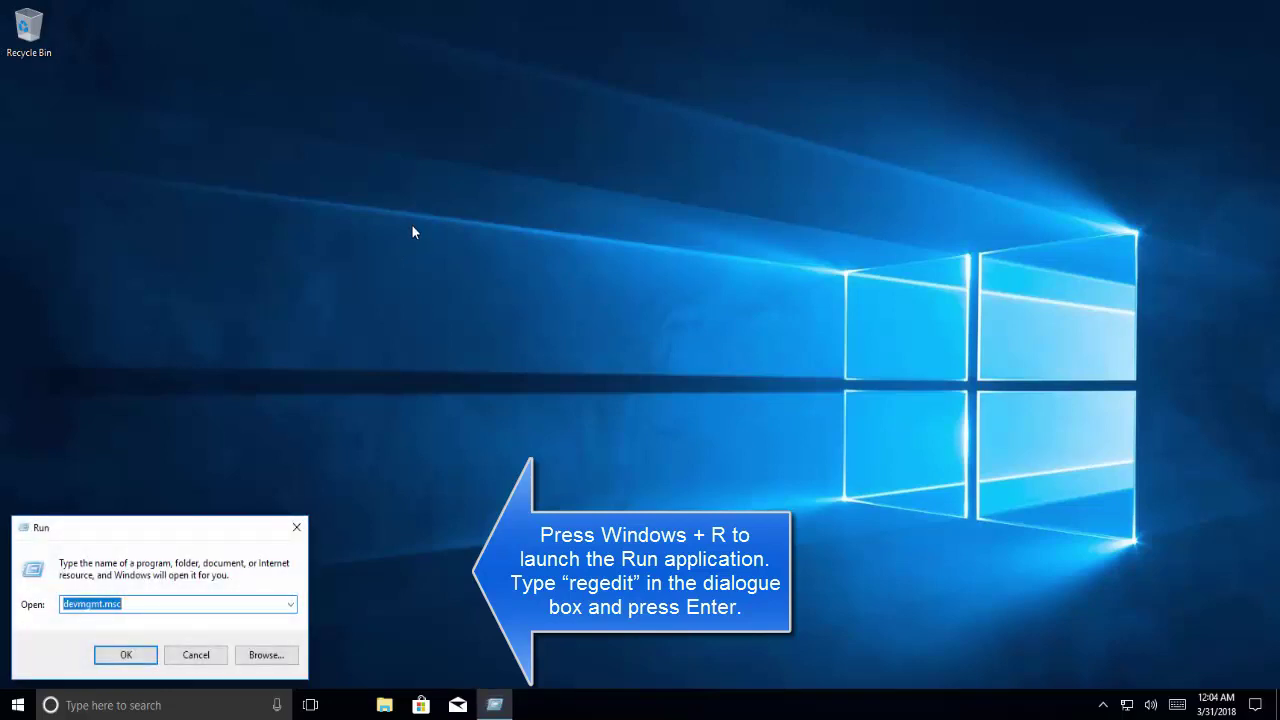
type("regedit")
key("Return")
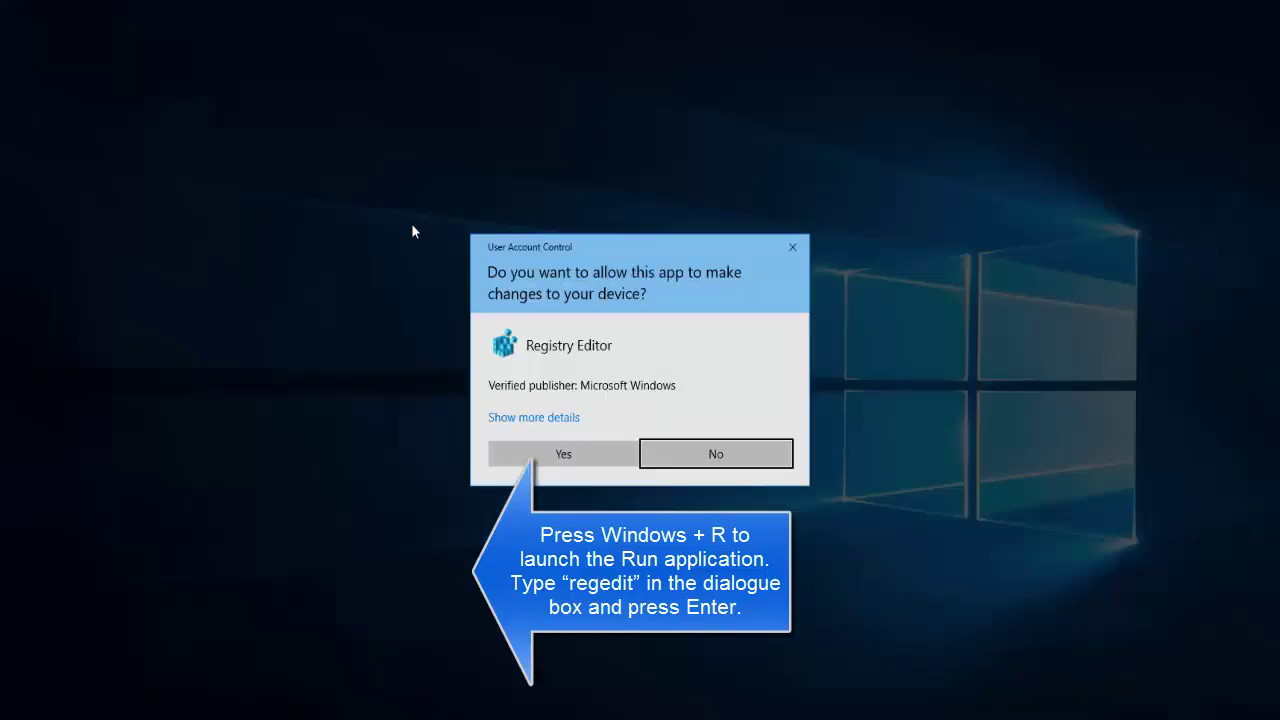
left_click(543, 451)
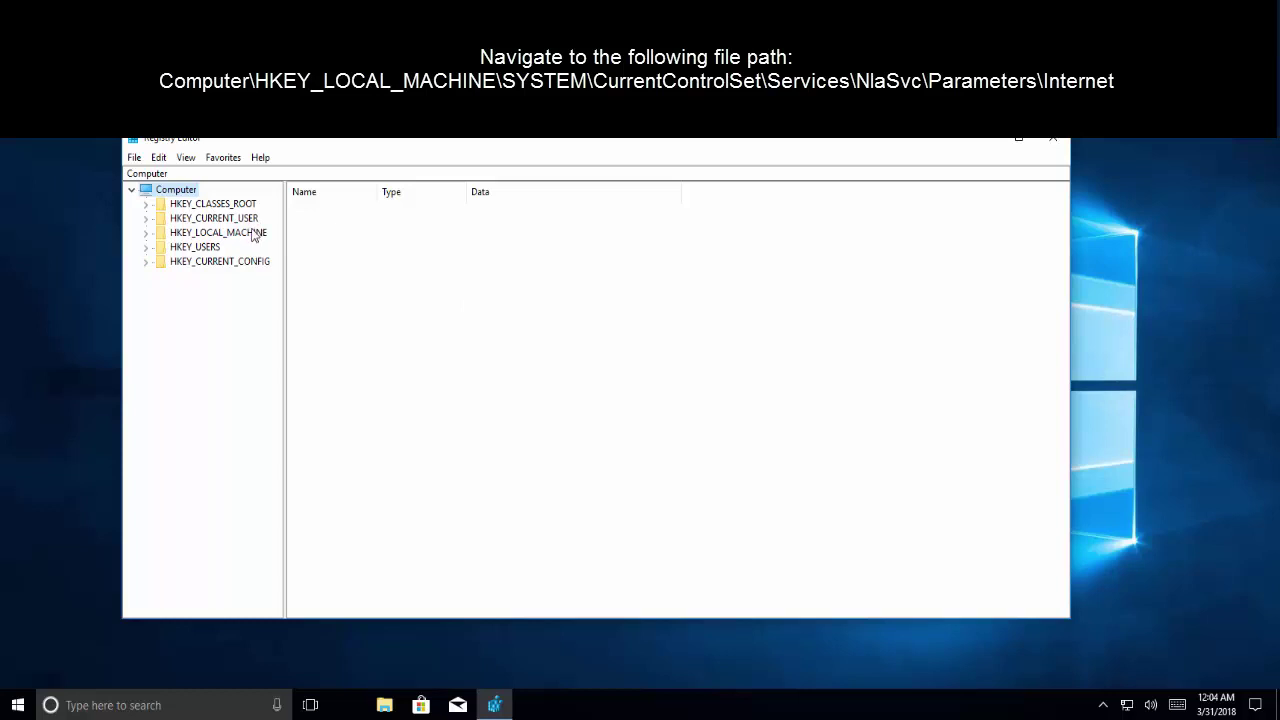
Step: Expand the registry path HKEY_LOCAL_MACHINE\SYSTEM\CurrentControlSet\Services
double_click(252, 236)
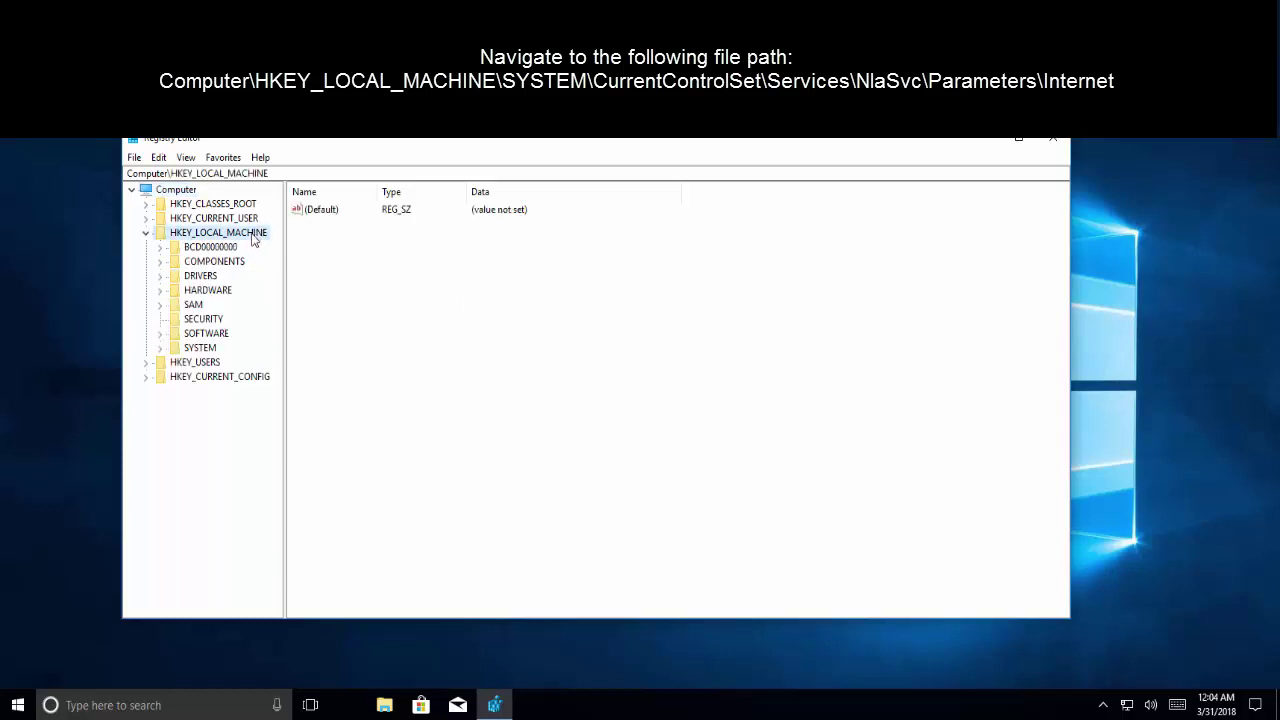
double_click(213, 349)
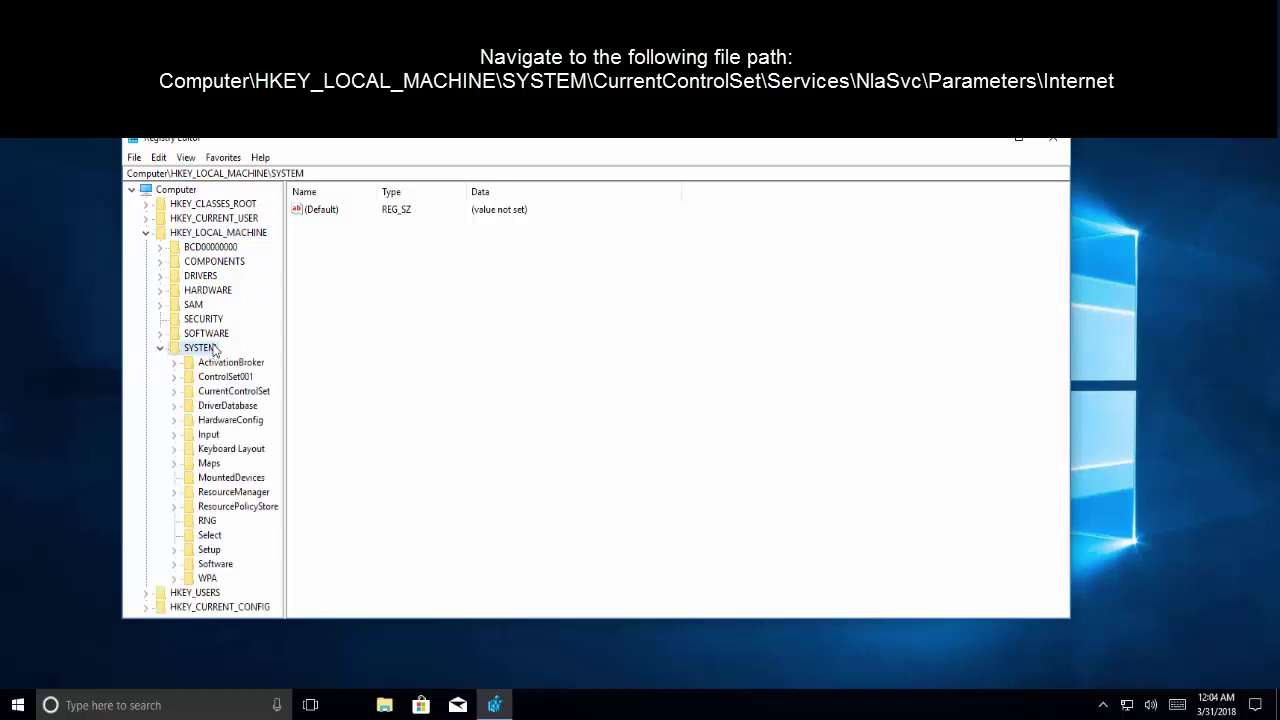
double_click(257, 393)
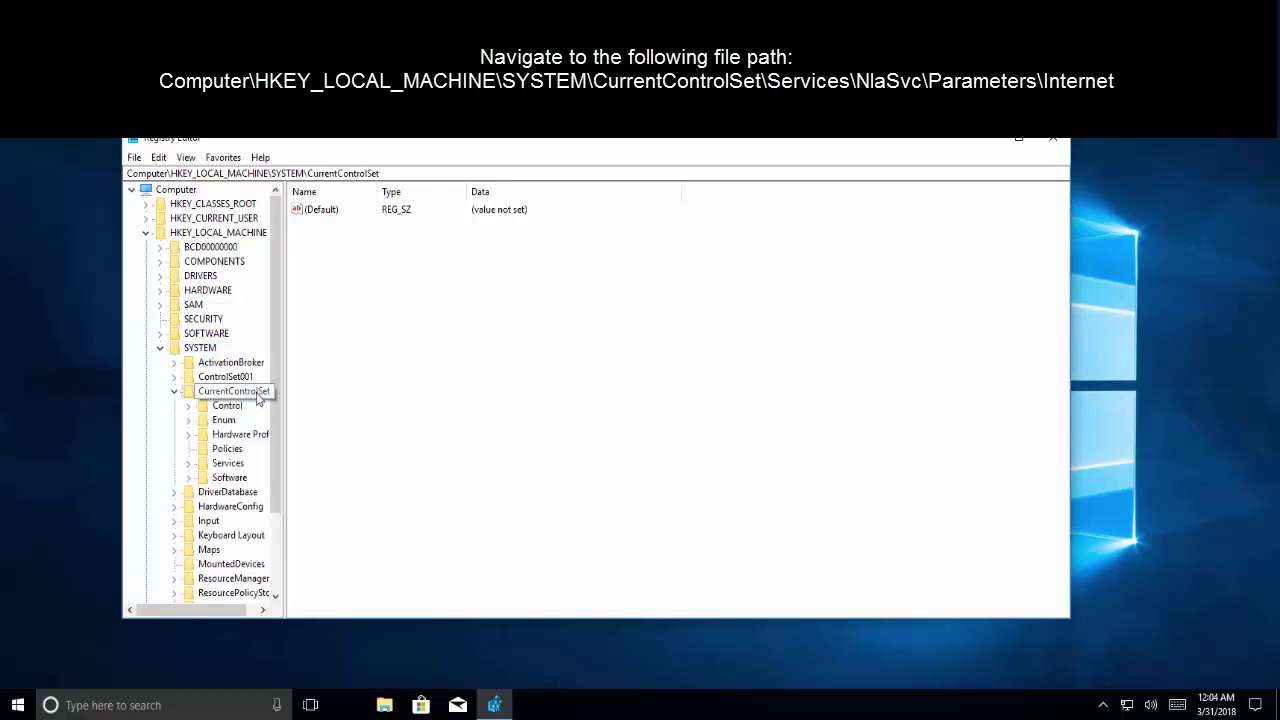
double_click(241, 466)
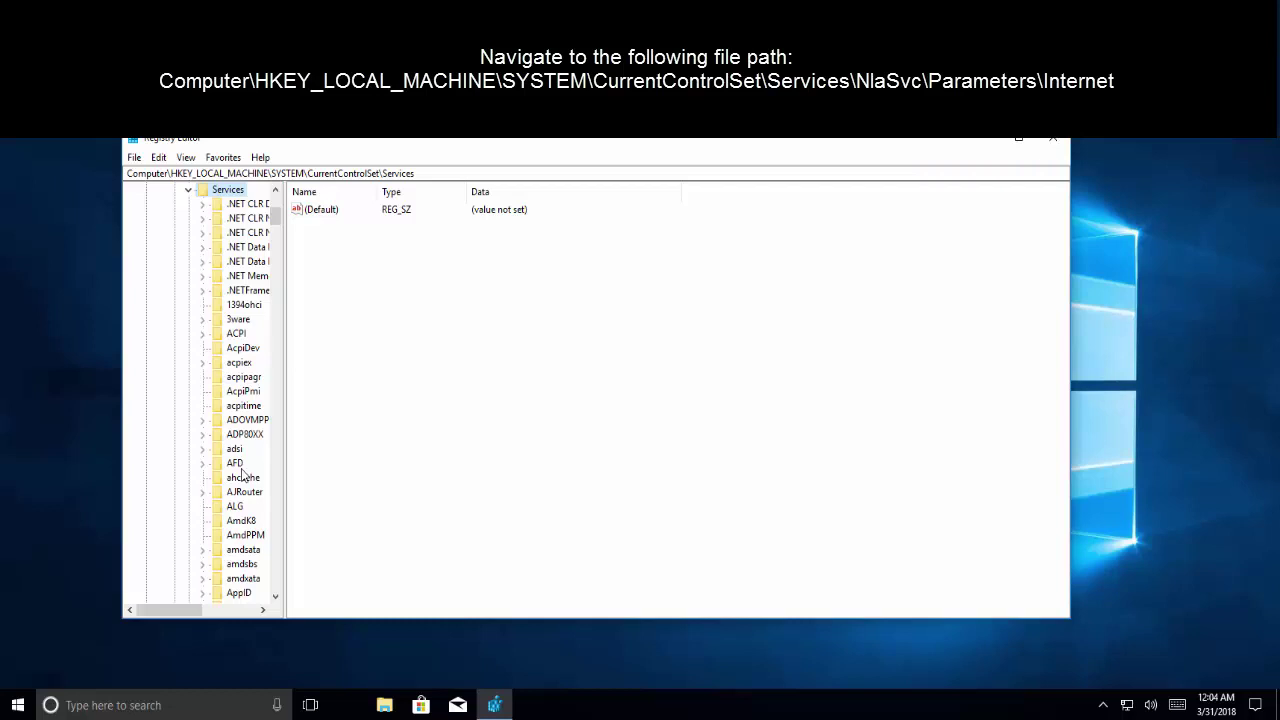
Step: Locate and select the NlaSvc key among the subkeys of HKEY_LOCAL_MACHINE\SYSTEM\CurrentControlSet\Services
scroll(241, 469, "down", 4)
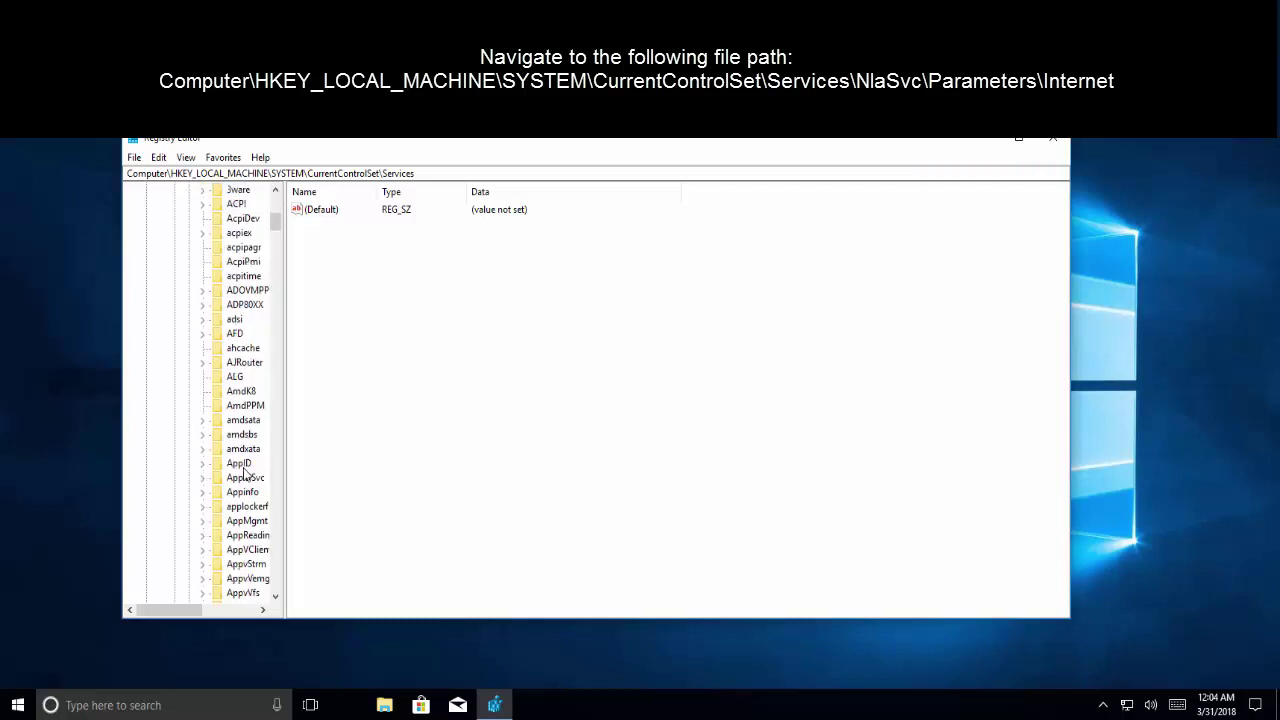
left_click(242, 466)
key("n")
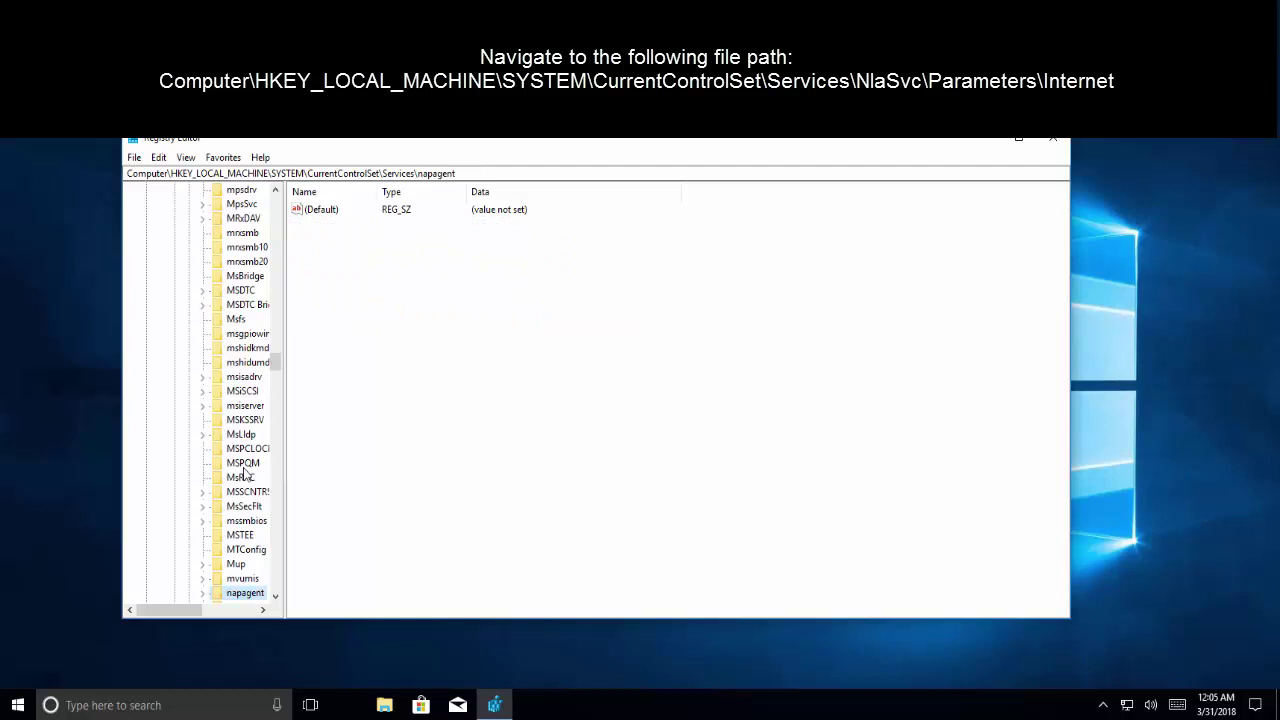
scroll(245, 472, "down", 2)
scroll(262, 470, "down", 3)
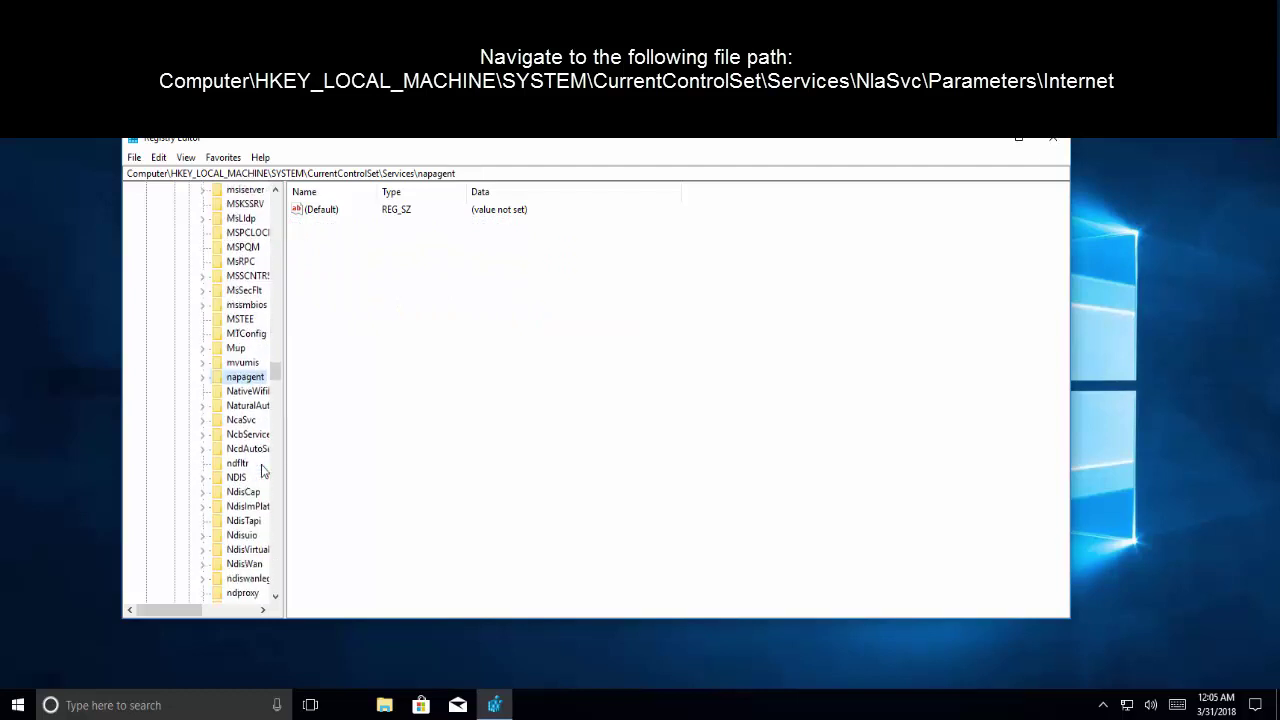
scroll(261, 470, "down", 6)
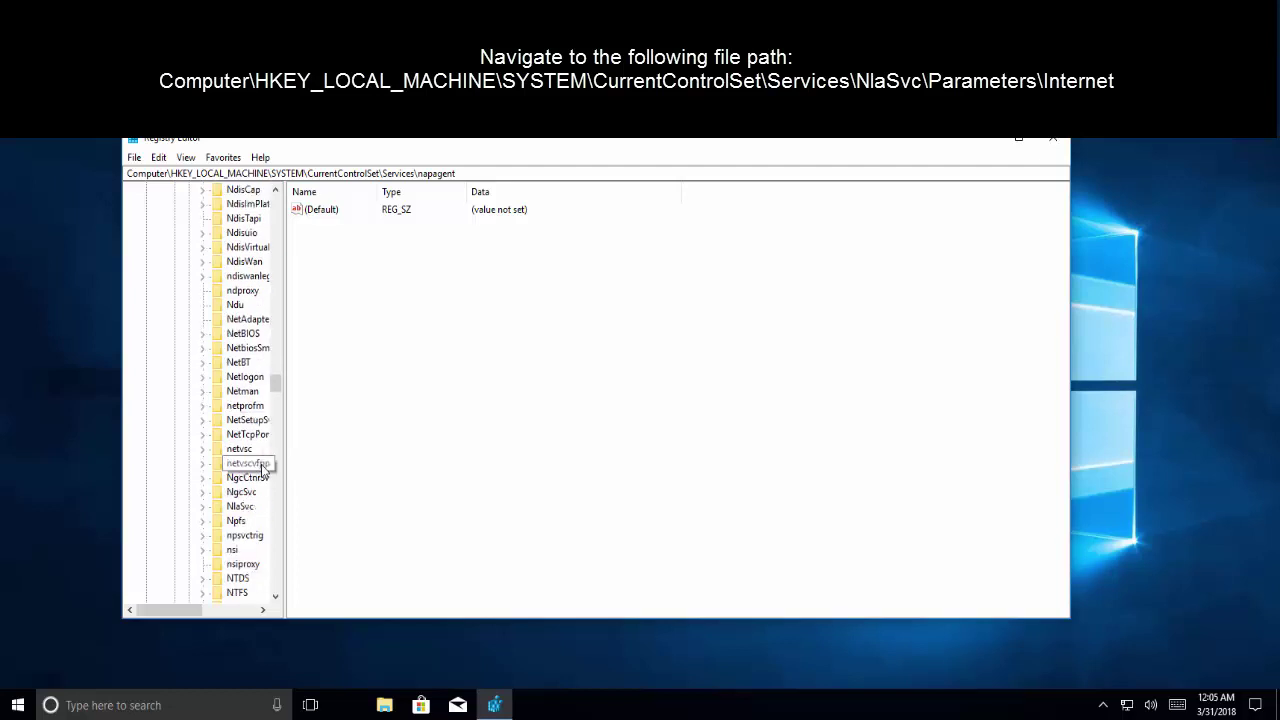
scroll(263, 470, "down", 4)
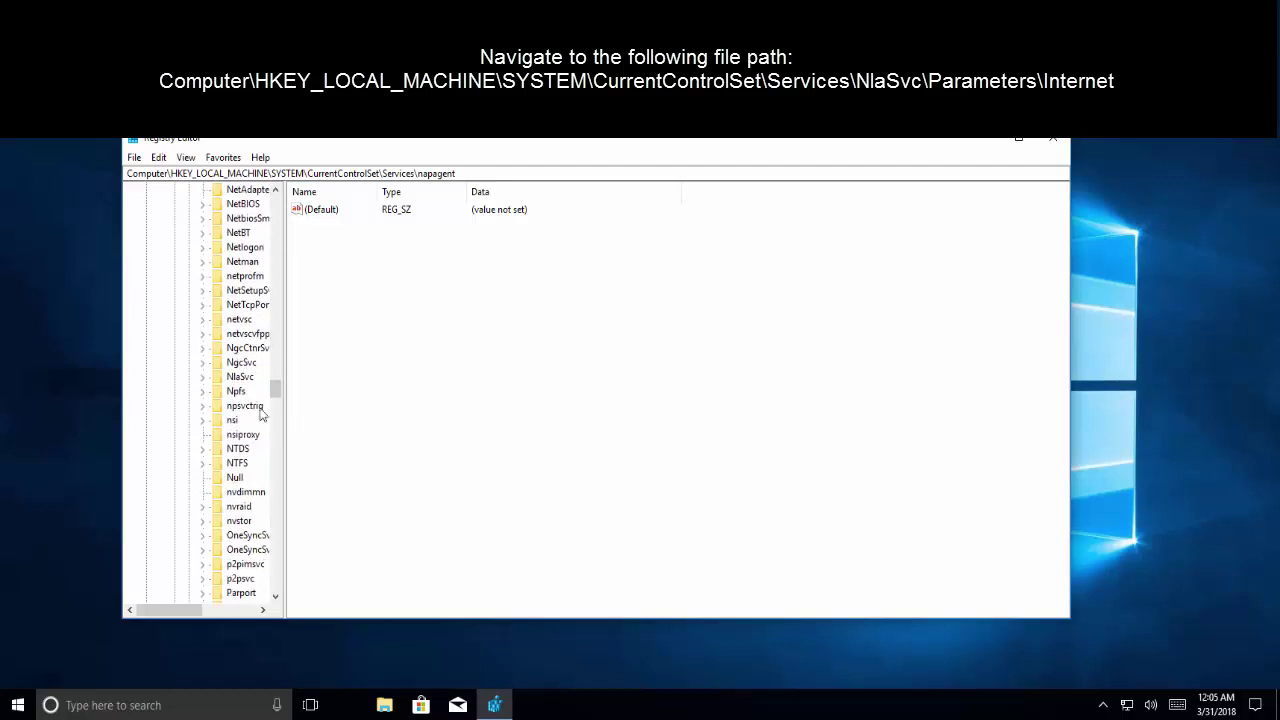
left_click(240, 378)
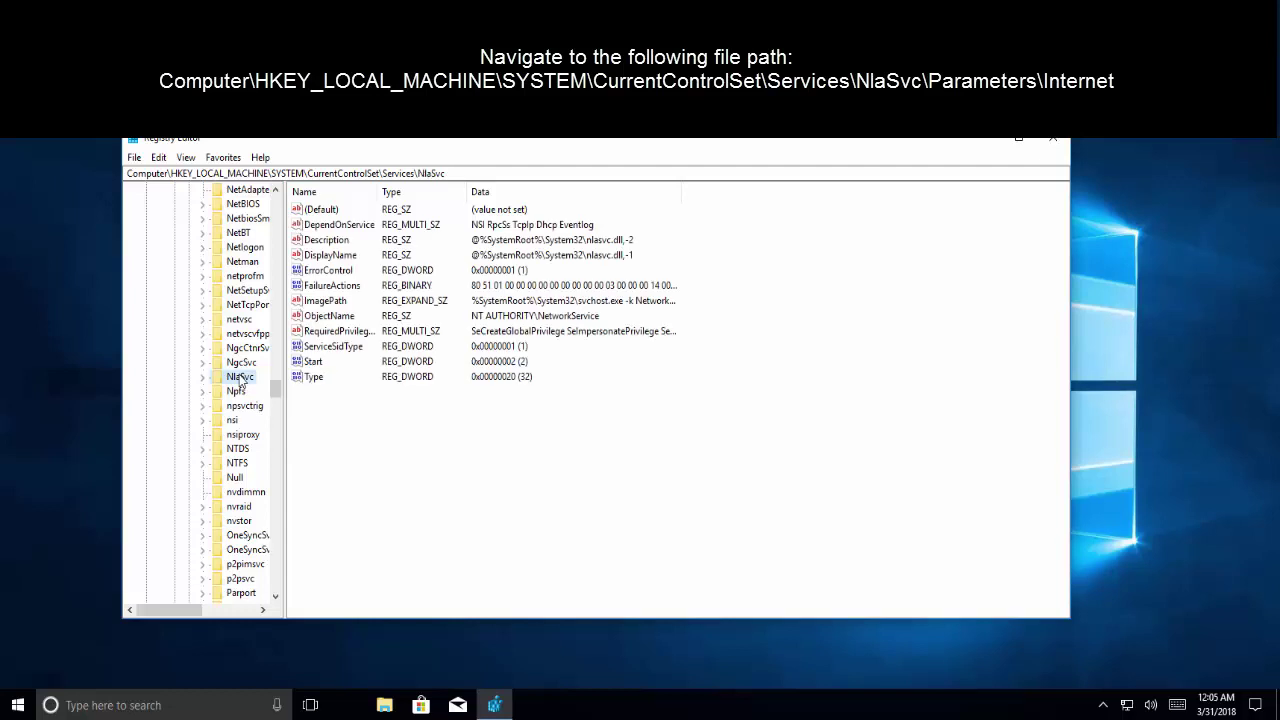
Step: Expand NlaSvc and its Parameters subkey, and open the Internet key to list its values
double_click(240, 380)
left_click(256, 410)
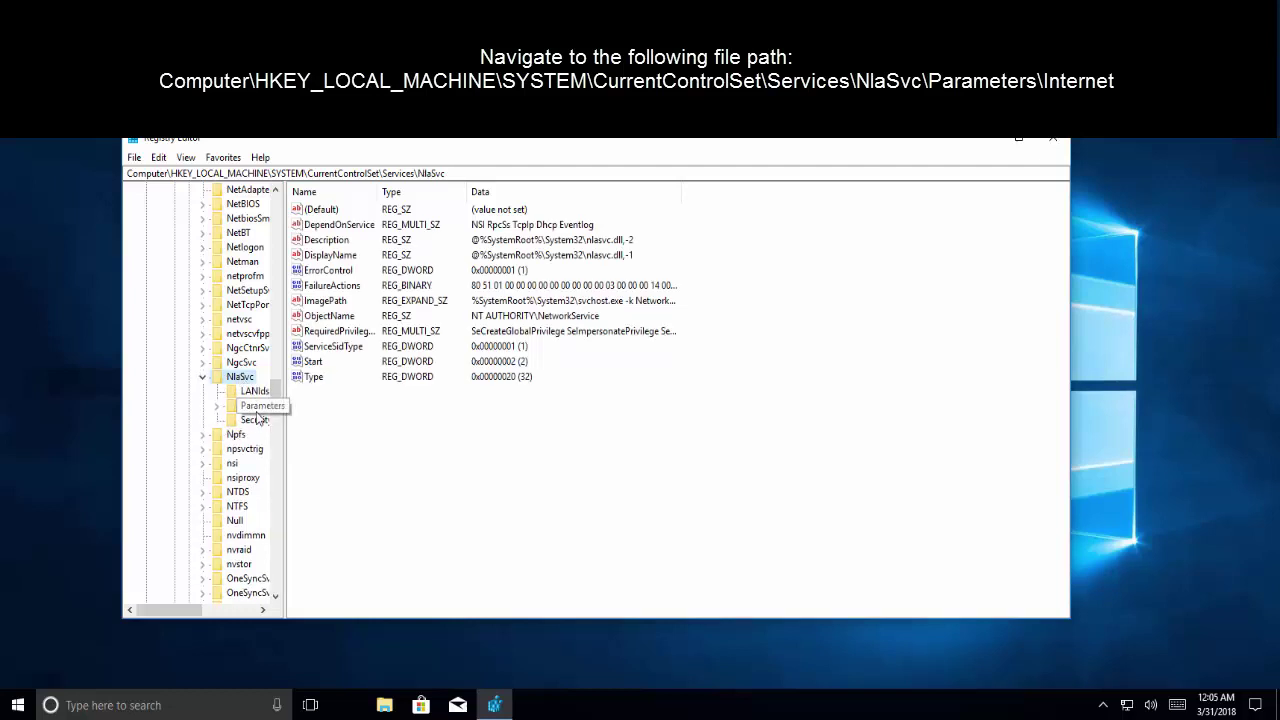
double_click(256, 407)
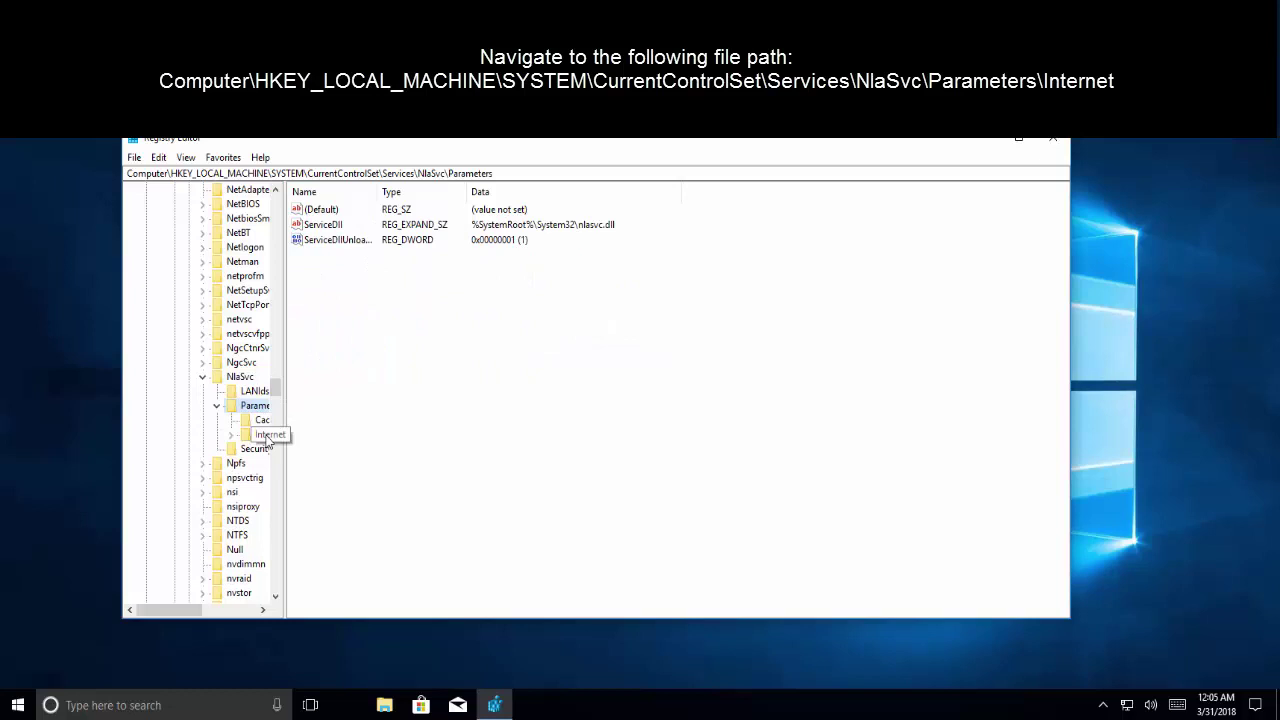
left_click(264, 436)
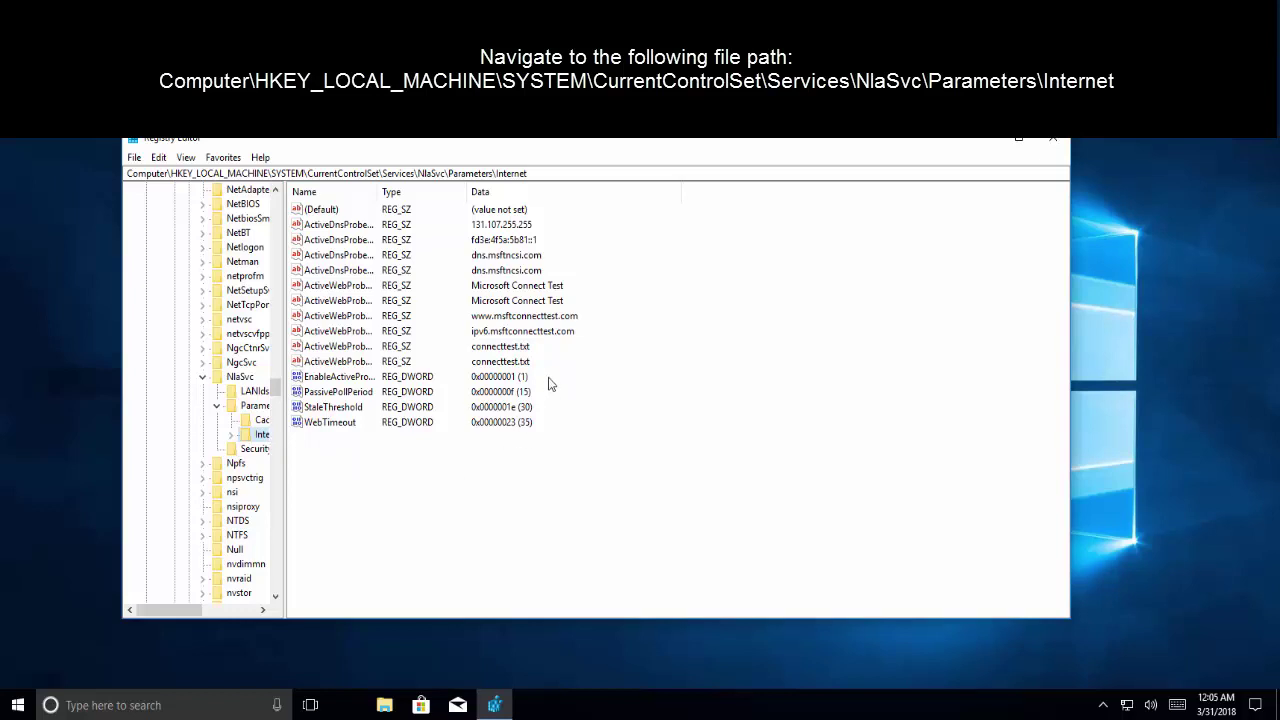
Step: Maximize the Registry Editor window and widen the Name column so the value names of the Internet key show in full
left_click(604, 374)
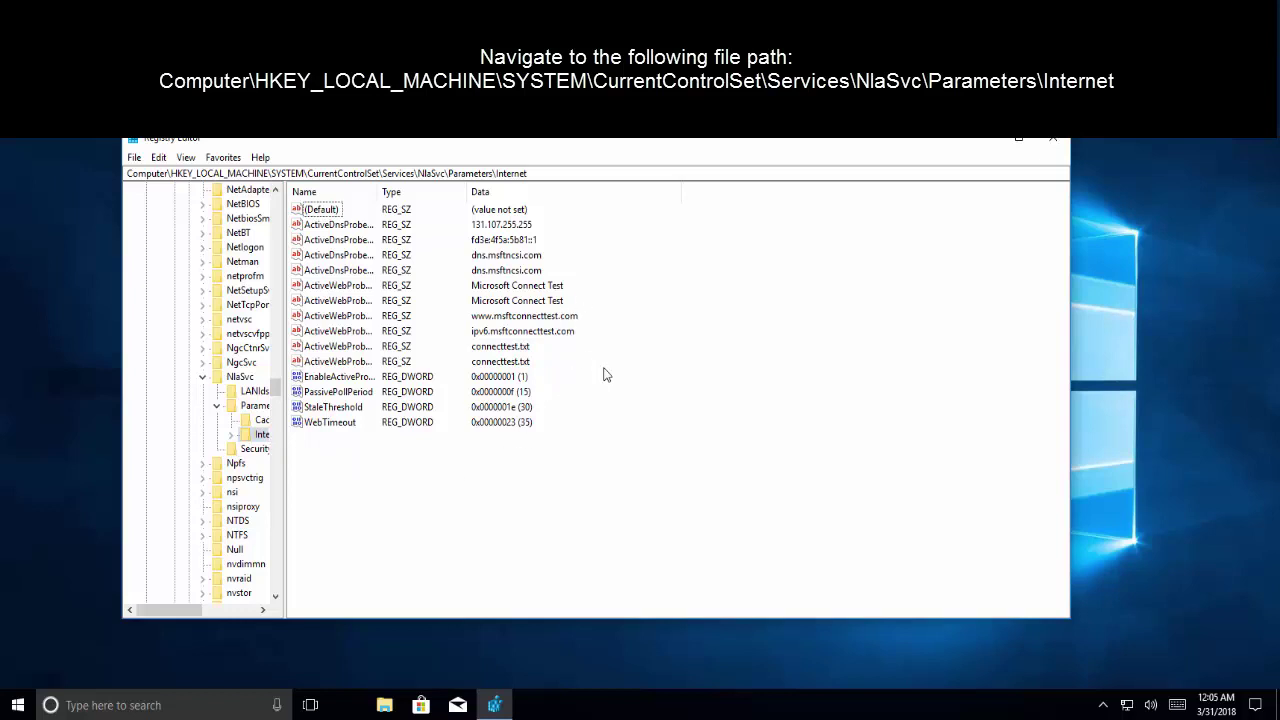
double_click(632, 154)
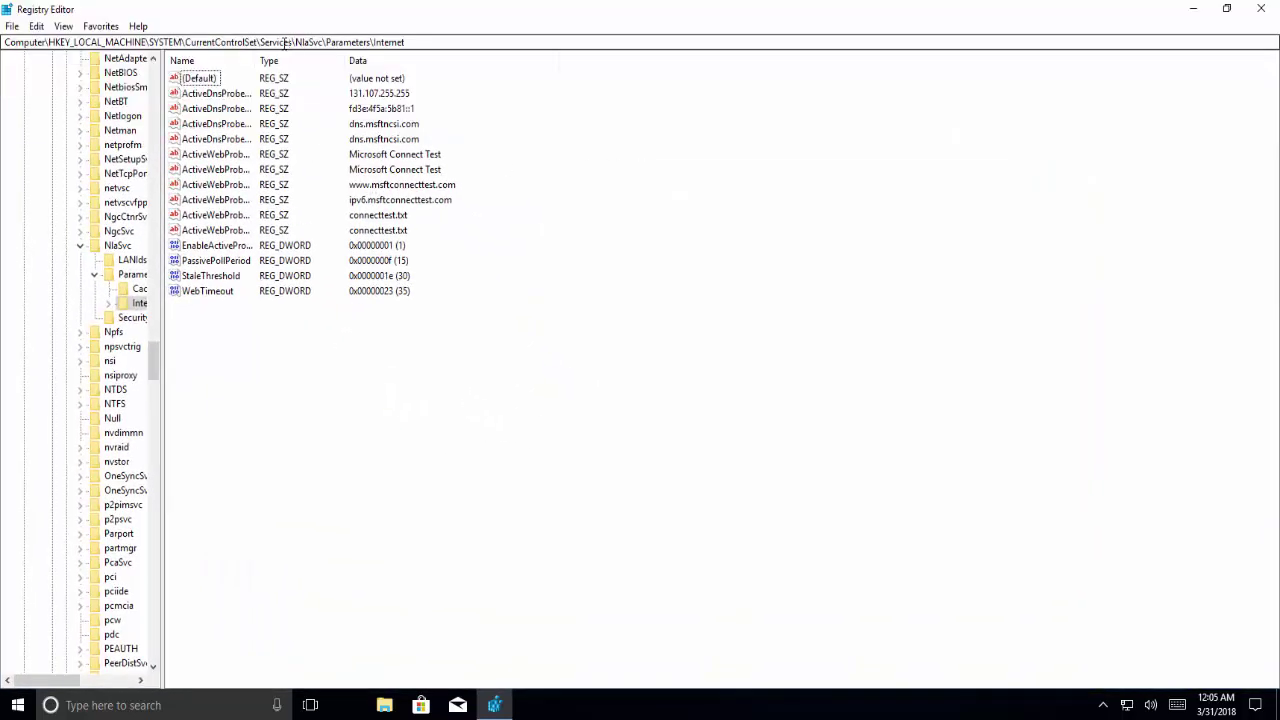
left_click_drag(257, 62, 427, 63)
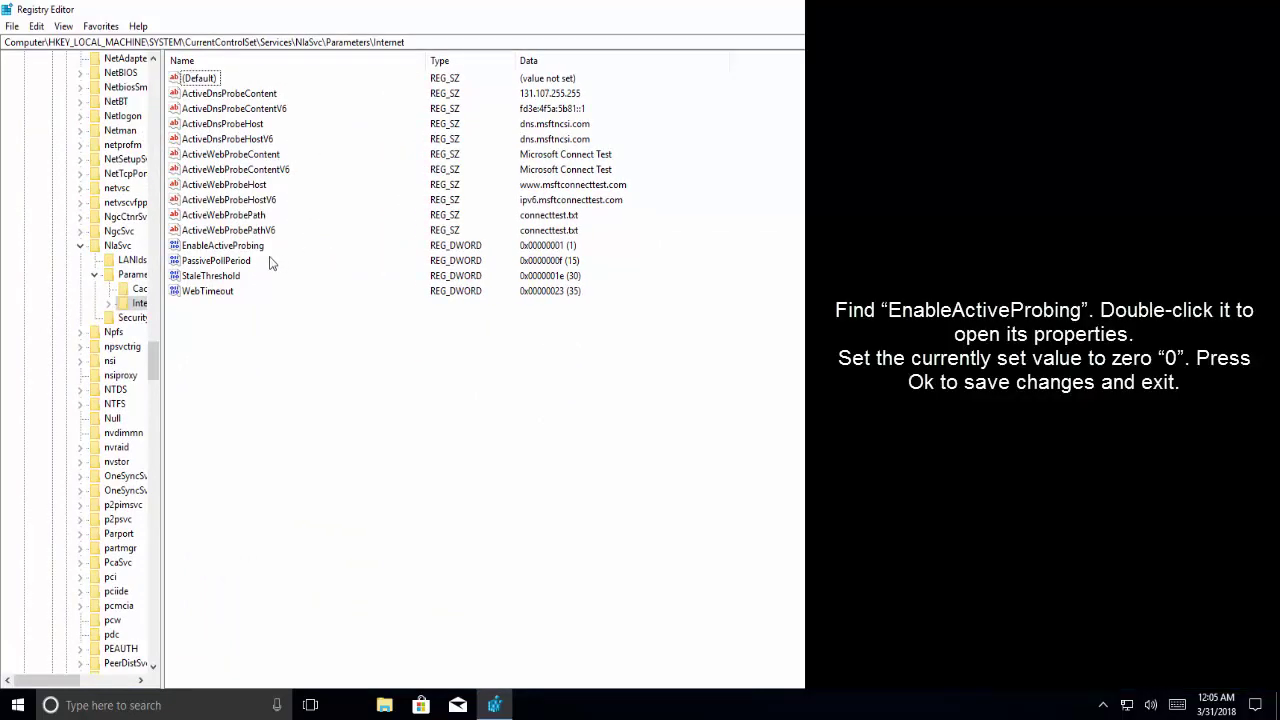
Step: Set the EnableActiveProbing DWORD value of the Internet key to 0 and save it
left_click(256, 250)
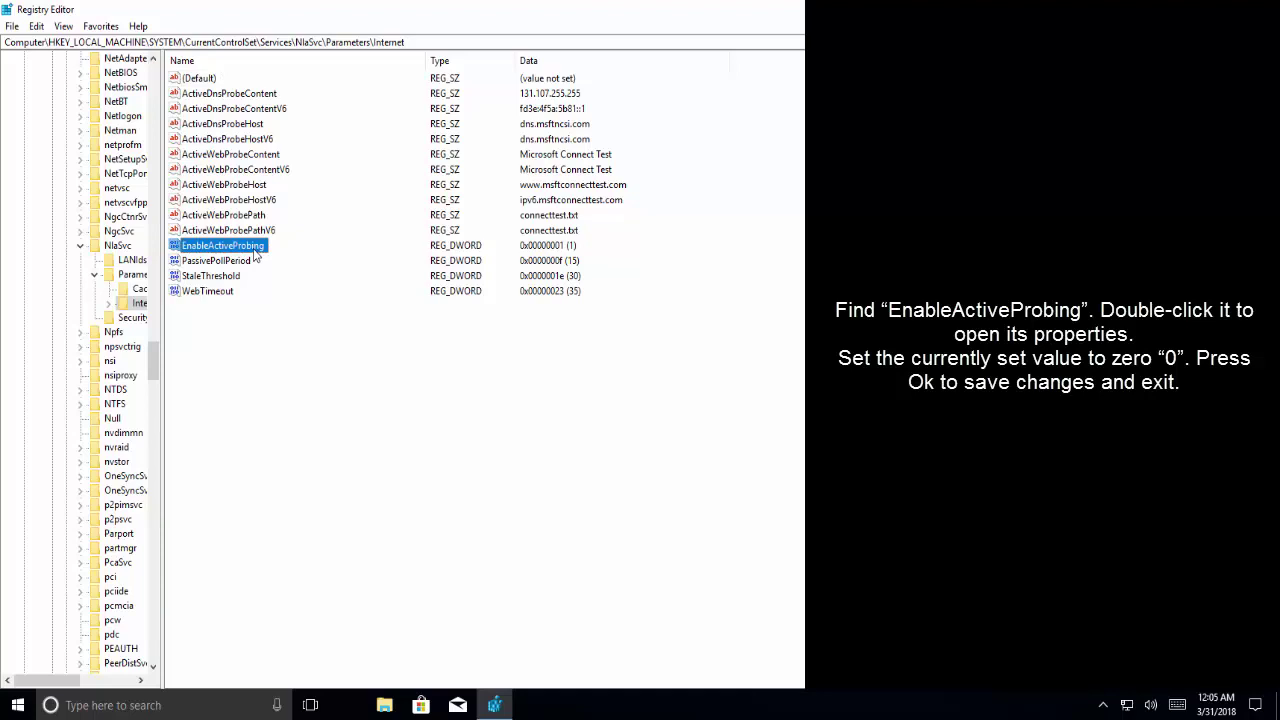
double_click(222, 245)
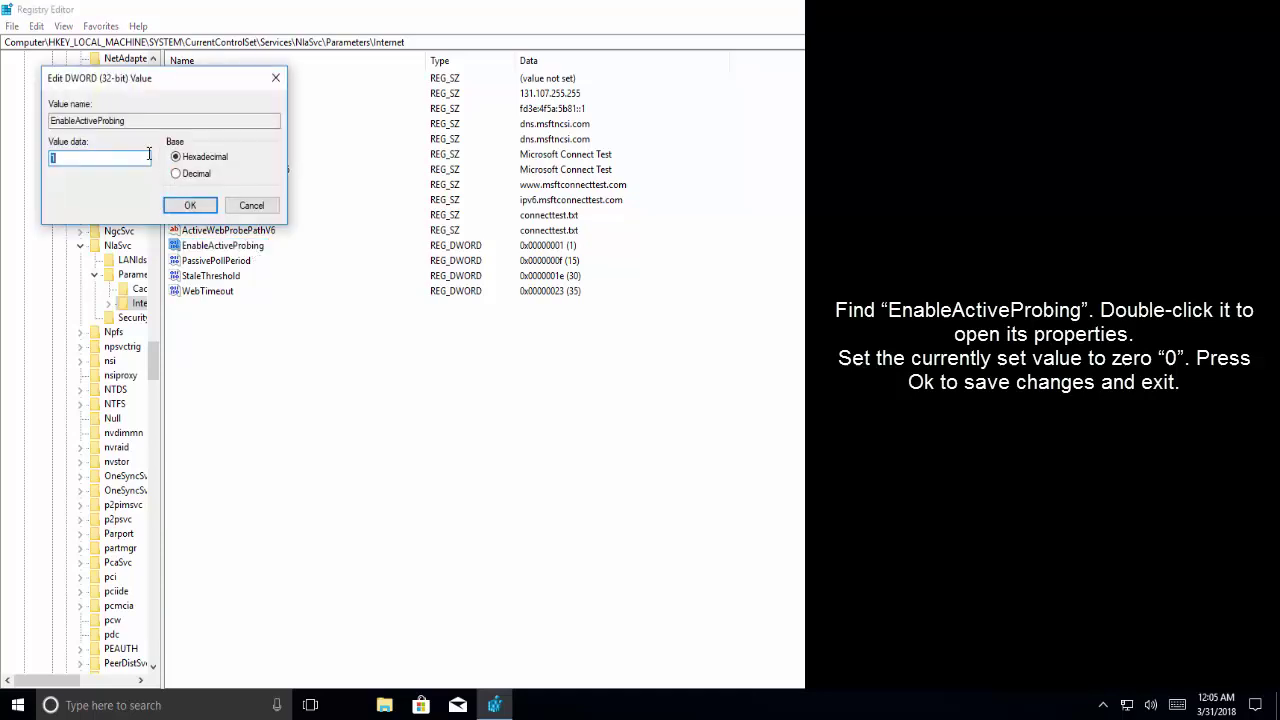
type("0")
left_click(196, 210)
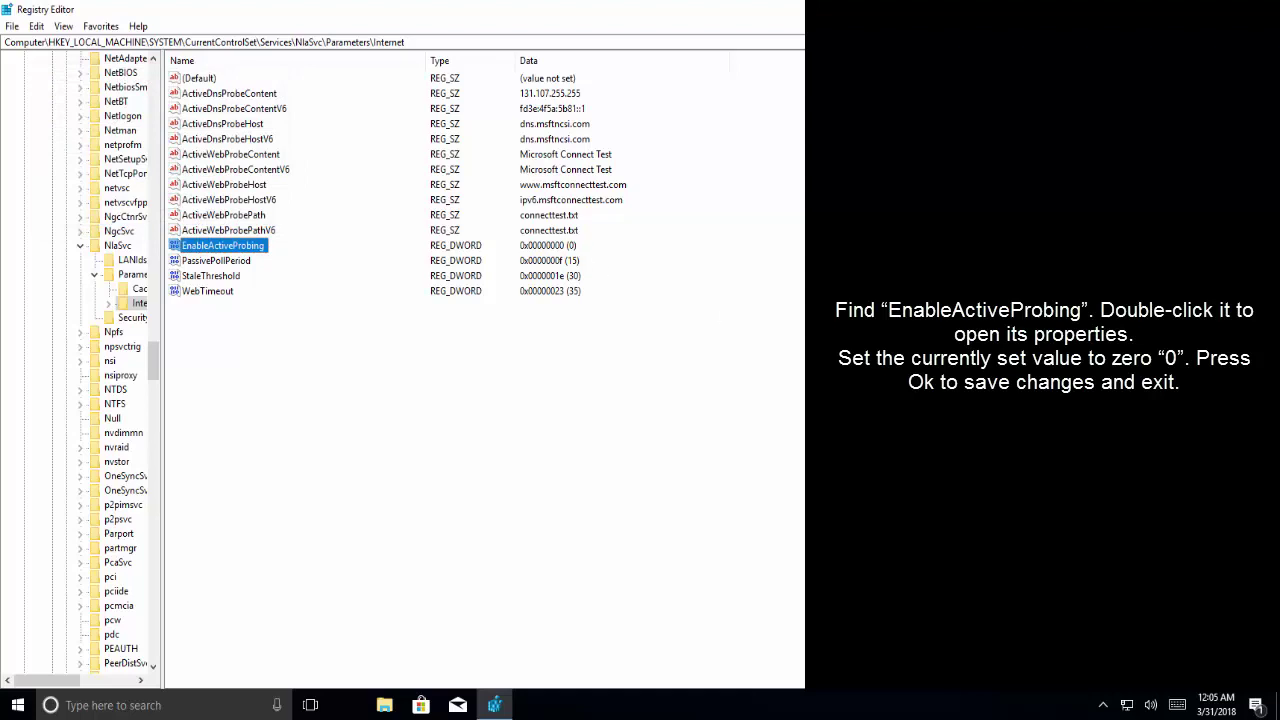